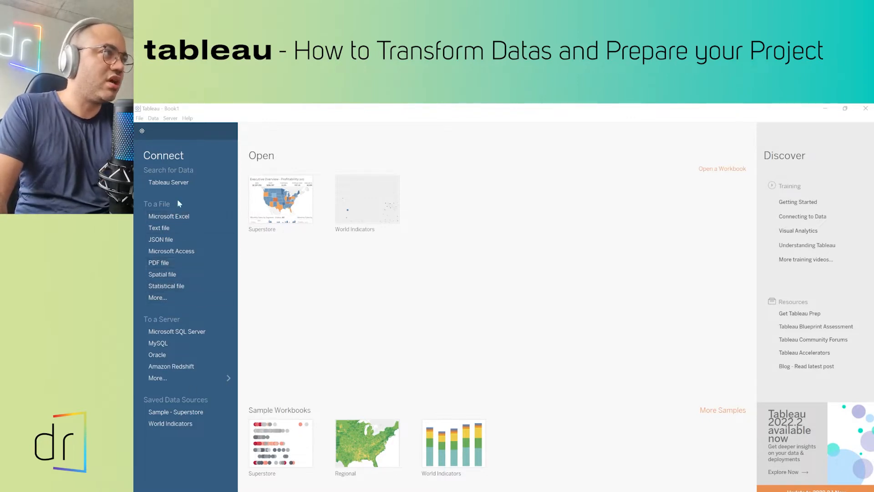
Check the additional file connection option and display the full list of server connectors
left_click(154, 299)
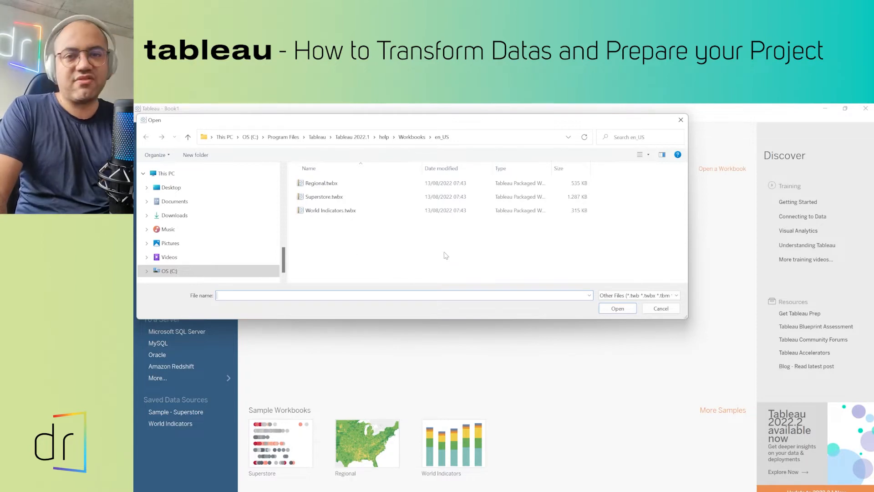
left_click(656, 309)
left_click(177, 378)
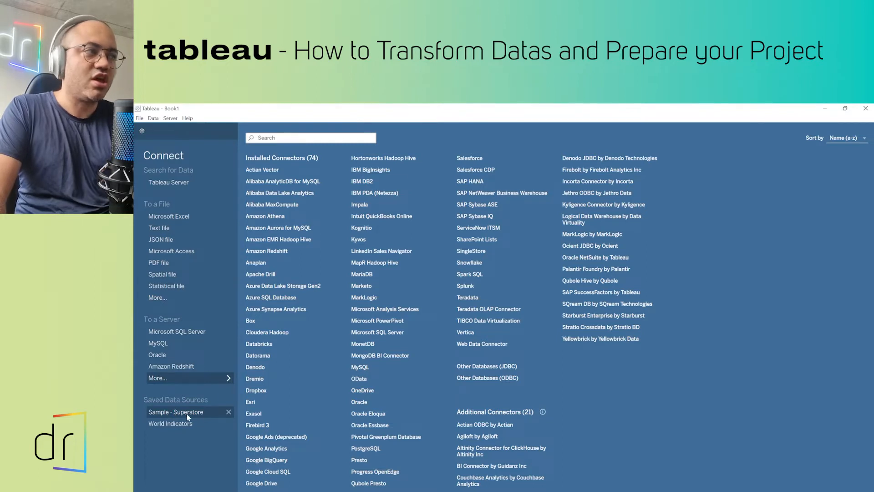
Connect to the saved data source Sample - Superstore and show its data source page
left_click(157, 413)
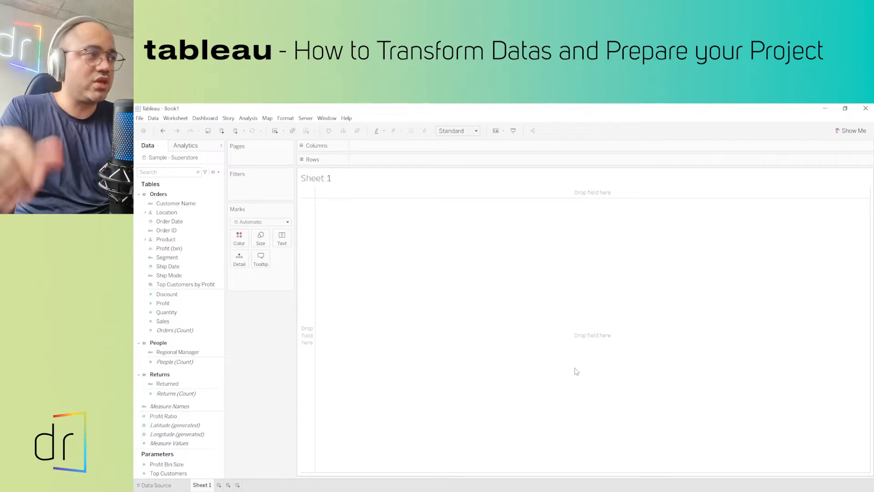
left_click(156, 486)
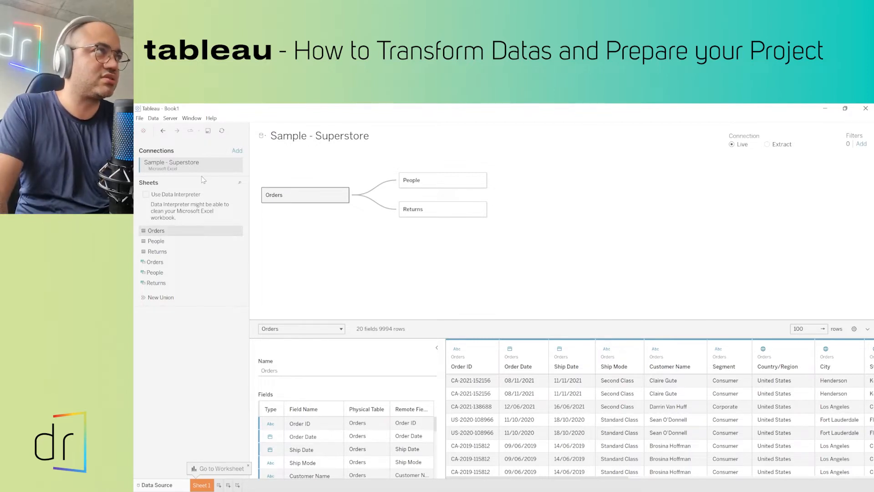
Enlarge the data preview area and look through the columns of the Orders table
left_click(163, 246)
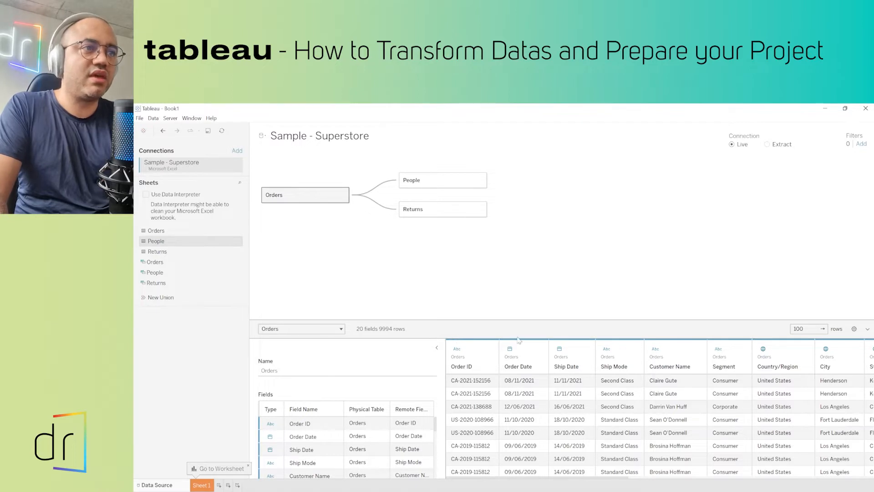
left_click_drag(589, 321, 585, 264)
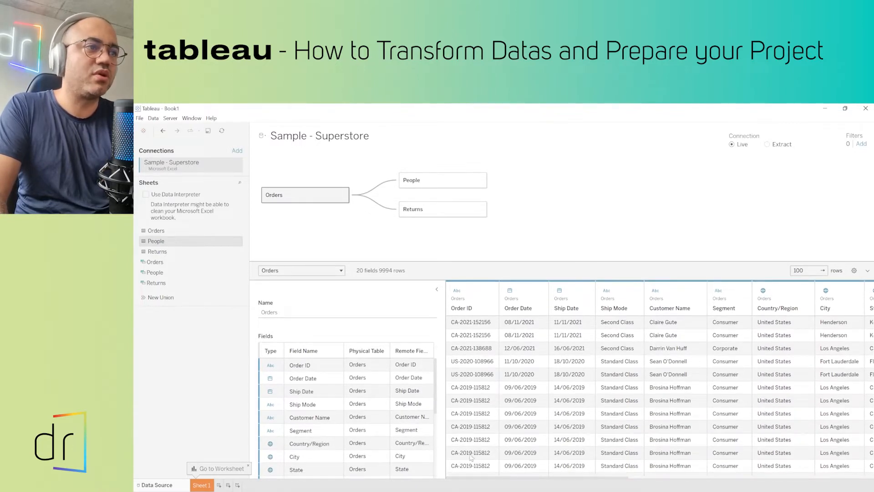
left_click_drag(498, 477, 489, 375)
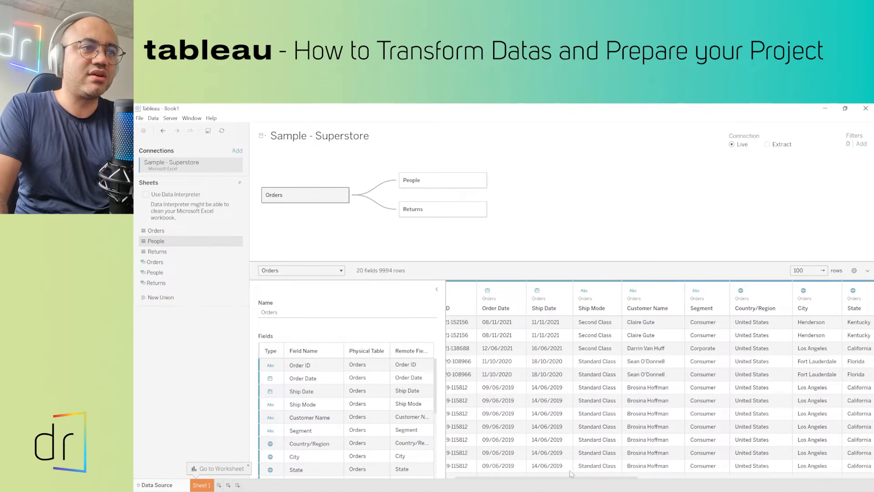
left_click_drag(603, 485, 742, 486)
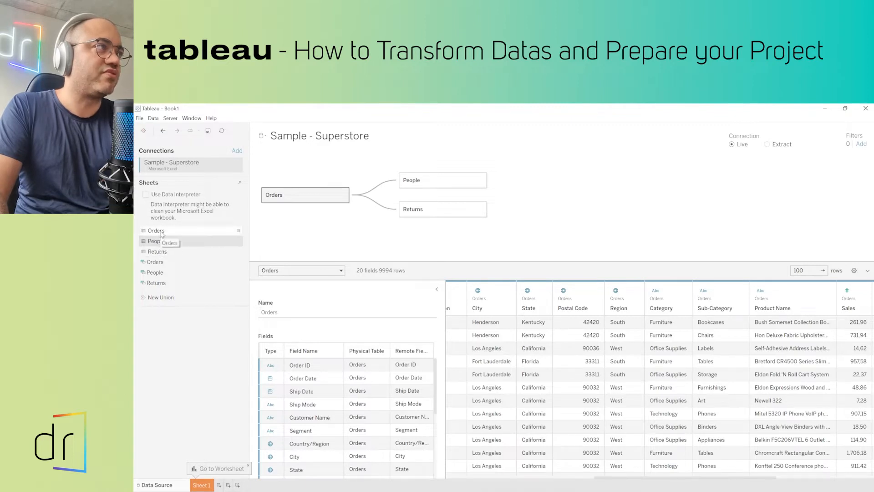
View the full data of the Orders sheet in an enlarged window, examine its columns and rows, and close it
left_click(239, 231)
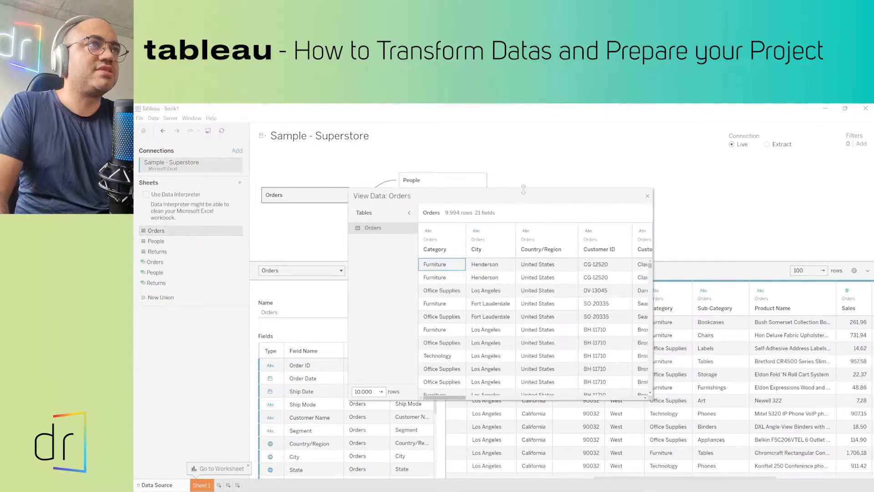
left_click_drag(519, 195, 520, 155)
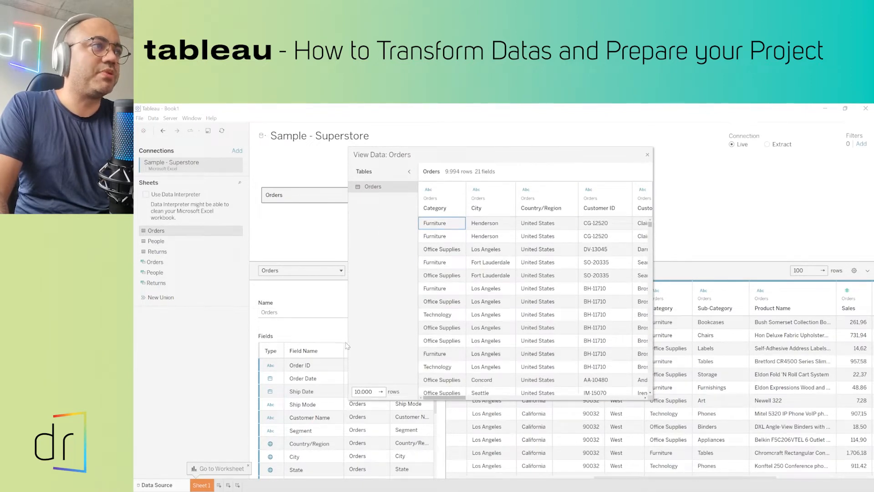
left_click_drag(347, 345, 260, 344)
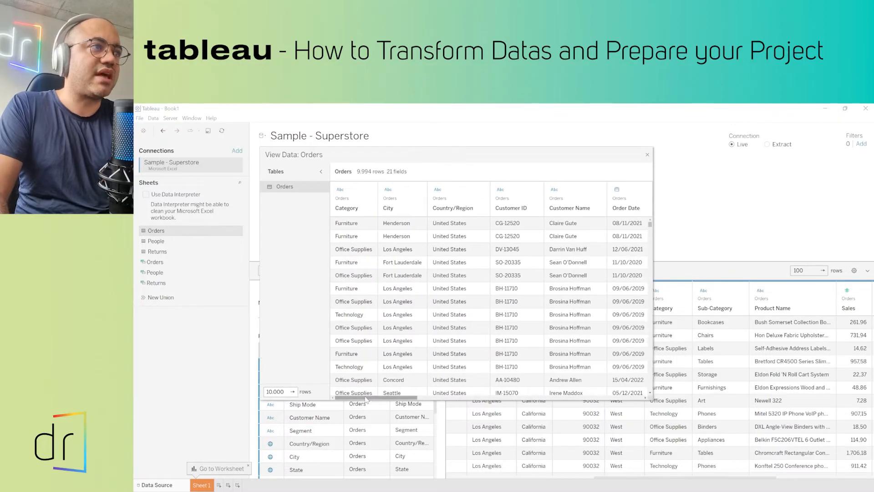
mouse_move(369, 401)
left_mouse_down()
mouse_move(534, 407)
mouse_move(369, 389)
mouse_move(530, 397)
mouse_move(378, 395)
left_mouse_up()
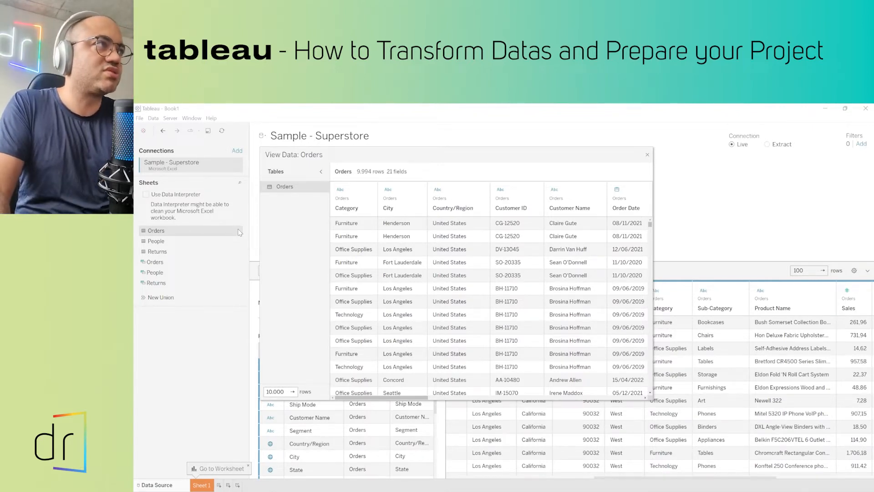
left_click_drag(378, 398, 598, 396)
scroll(526, 304, "down", 20)
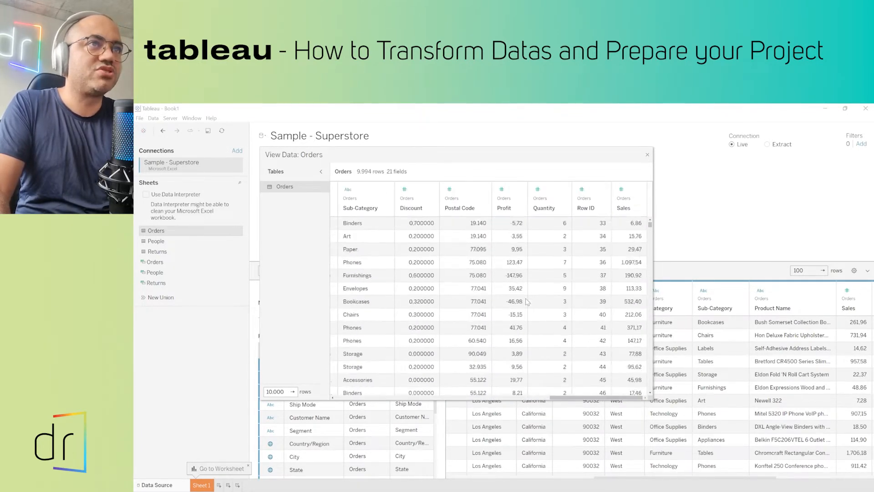
left_click(648, 155)
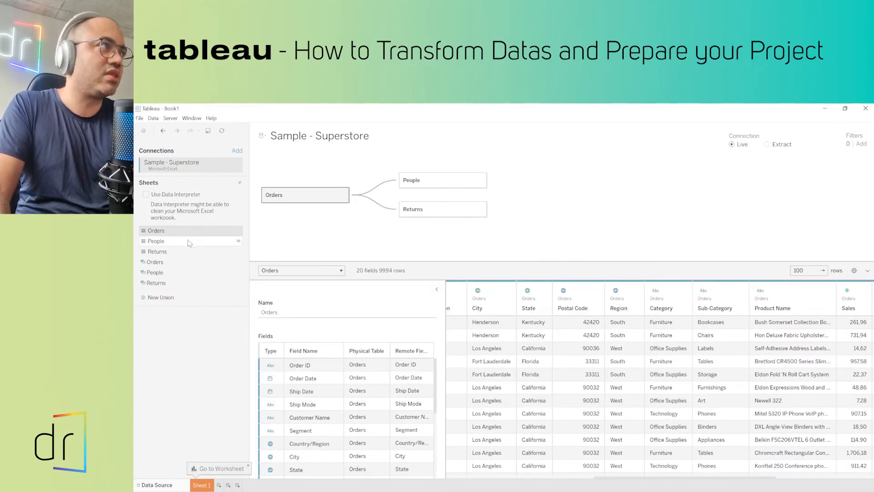
View the data of the People sheet, examine its Region and Regional Manager fields, and close it
left_click(239, 241)
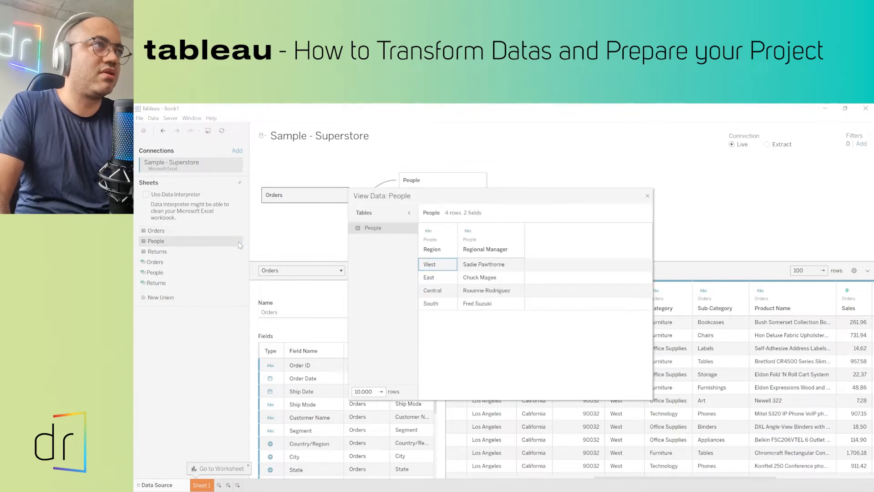
left_click_drag(349, 294, 302, 293)
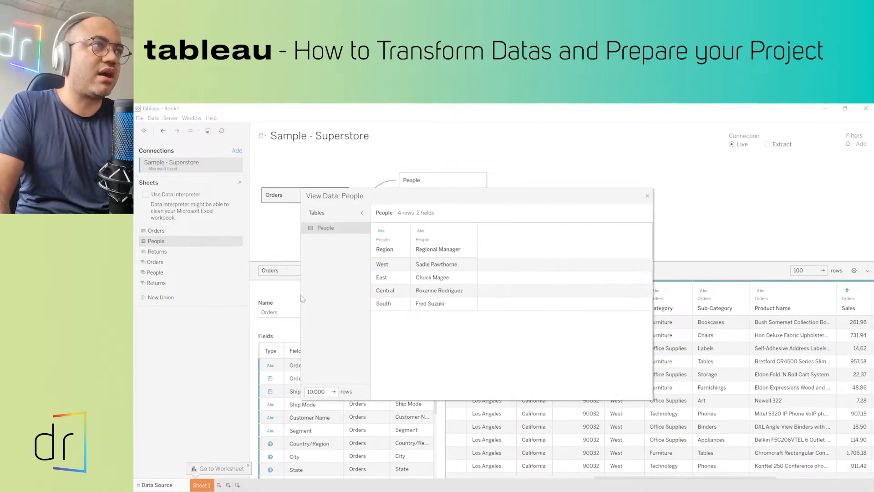
left_click_drag(437, 195, 484, 157)
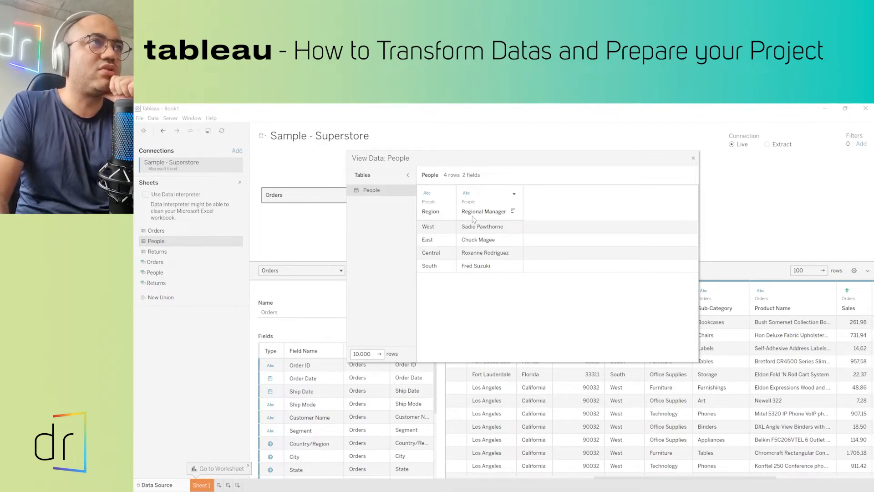
left_click(693, 160)
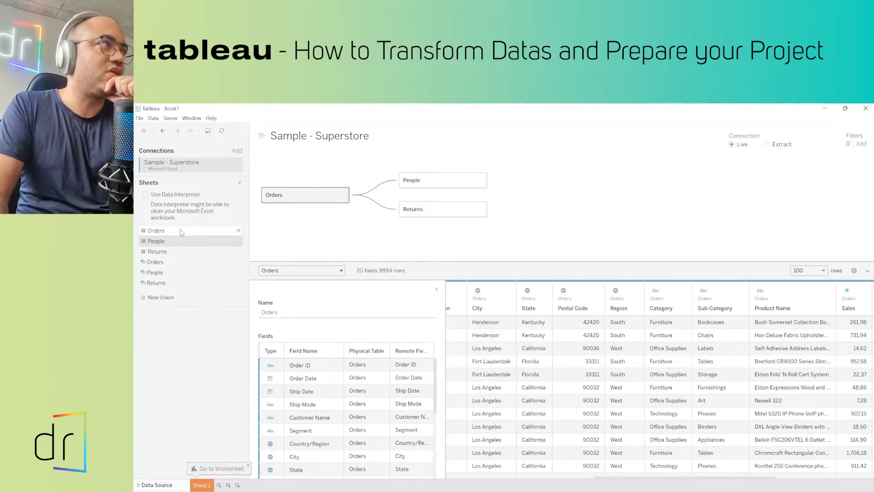
Find the Region column in the Orders sheet's data, for comparison with the People sheet
left_click(239, 231)
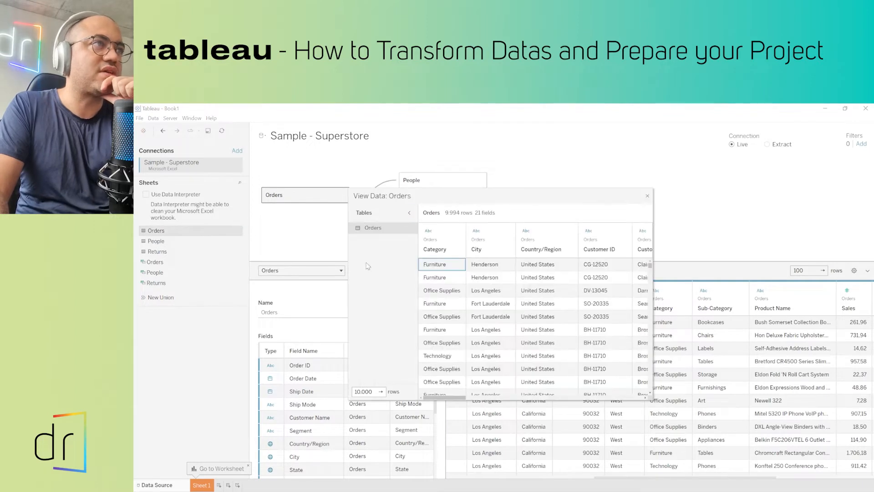
left_click_drag(349, 263, 289, 263)
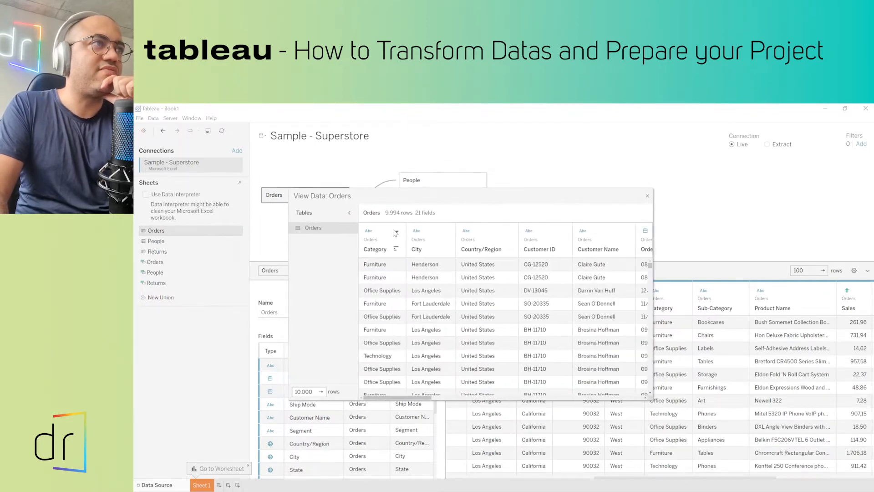
left_click_drag(412, 400, 509, 401)
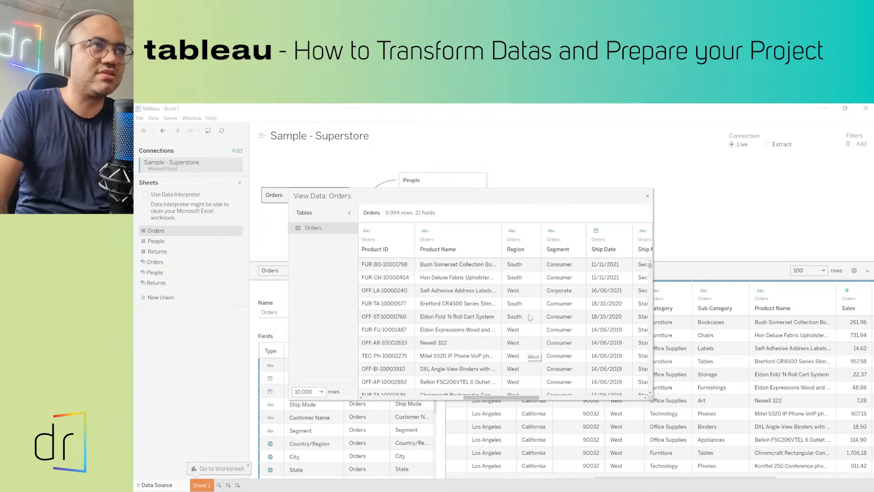
left_click(648, 196)
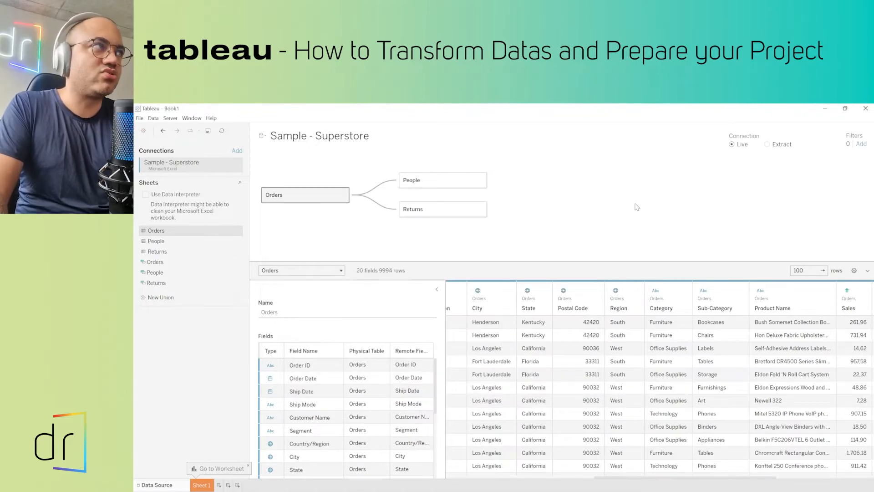
View the data of the Returns sheet, examine its Order ID and Returned fields, and close it
left_click(163, 253)
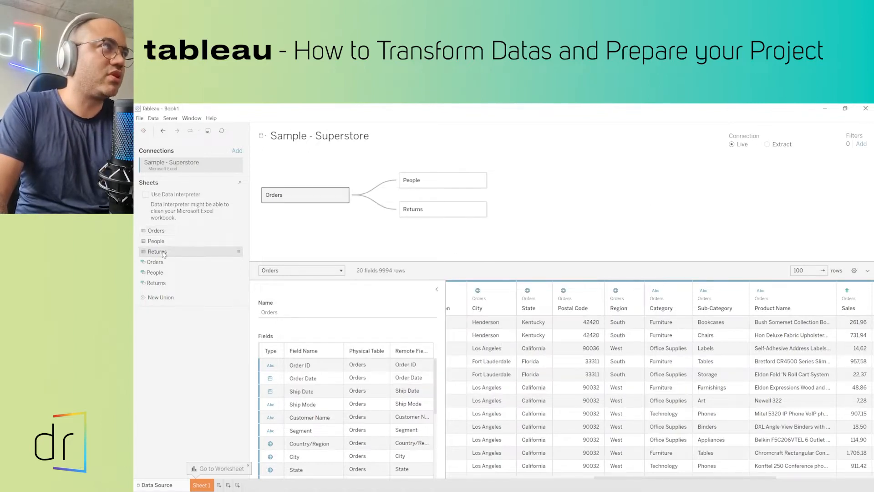
left_click(239, 253)
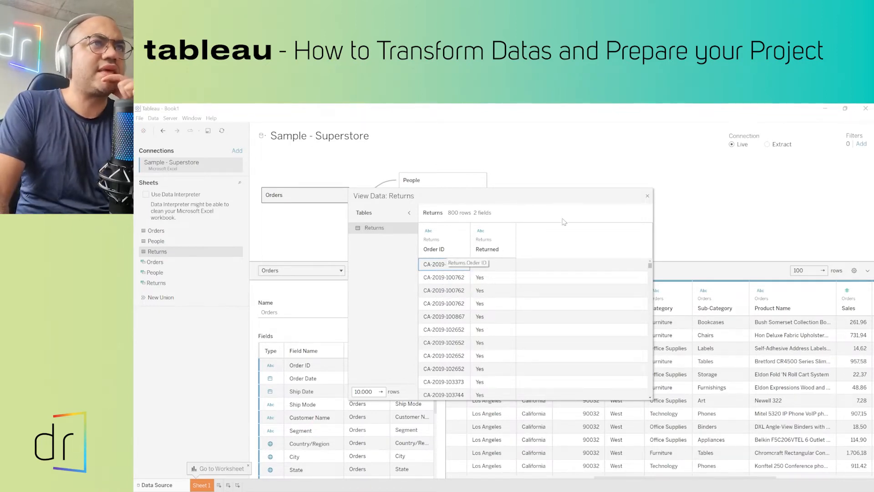
left_click(648, 196)
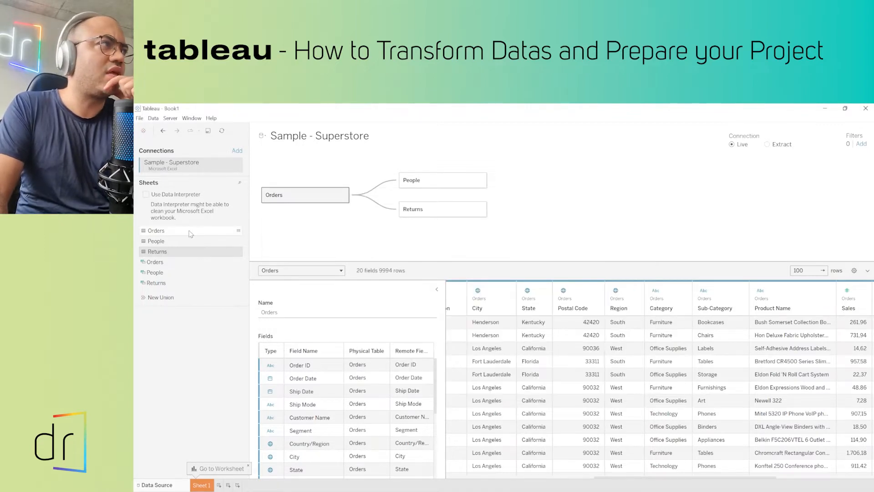
Locate the Order ID column in the Orders sheet's data, for comparison with the Returns sheet, and close the data view
left_click(238, 231)
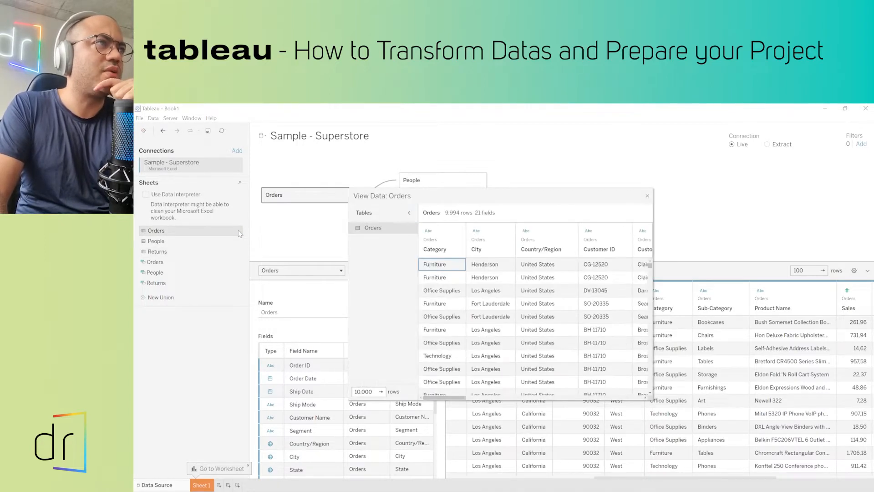
scroll(450, 397, "right", 5)
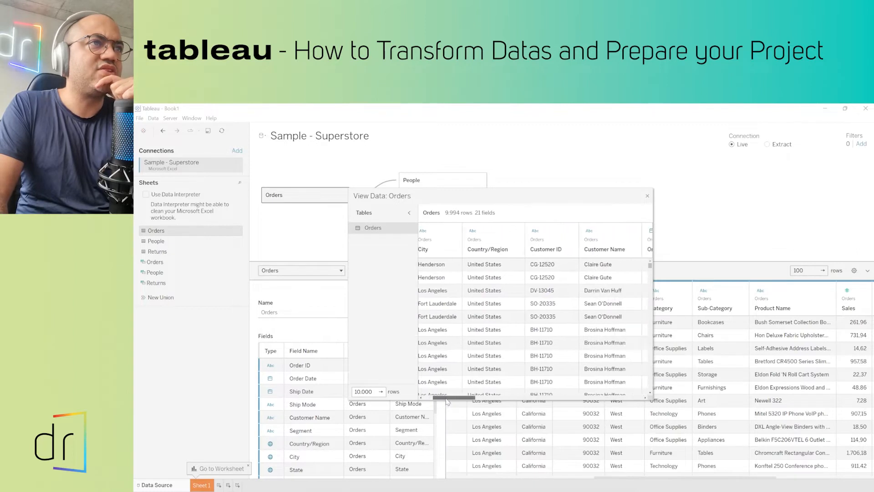
scroll(451, 400, "right", 4)
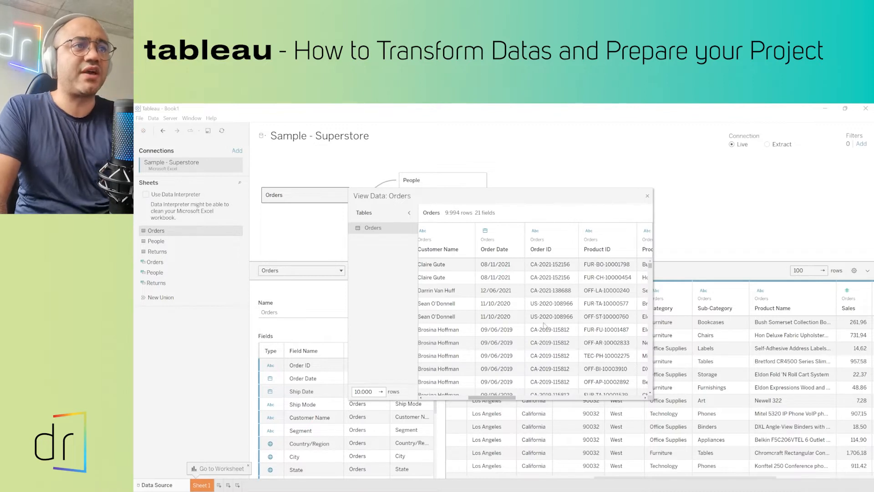
scroll(503, 400, "right", 2)
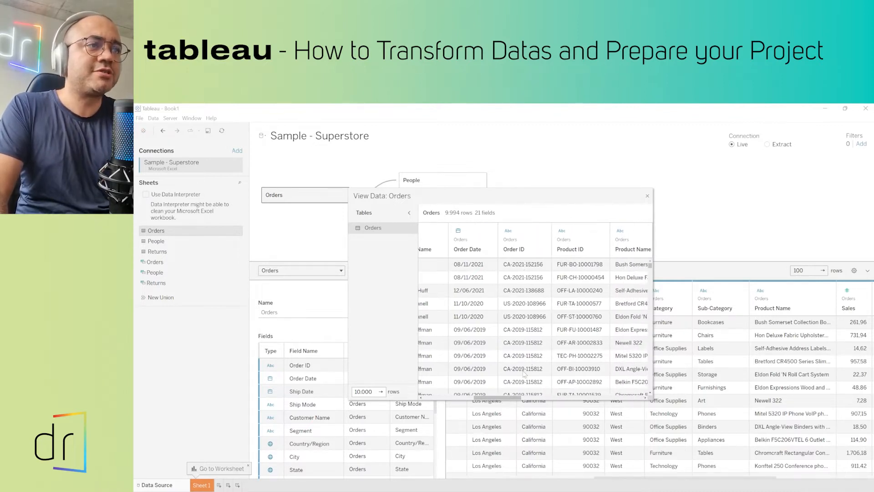
scroll(530, 309, "left", 4)
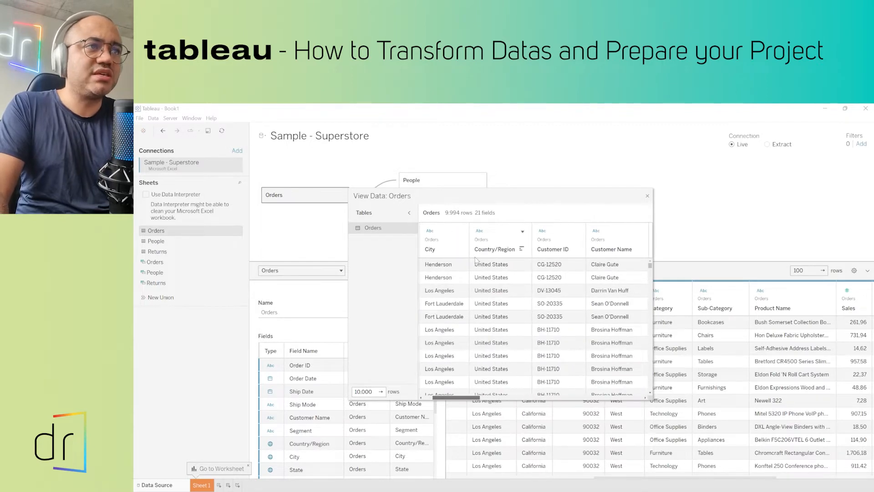
mouse_move(476, 398)
left_mouse_down()
mouse_move(633, 397)
mouse_move(461, 394)
left_mouse_up()
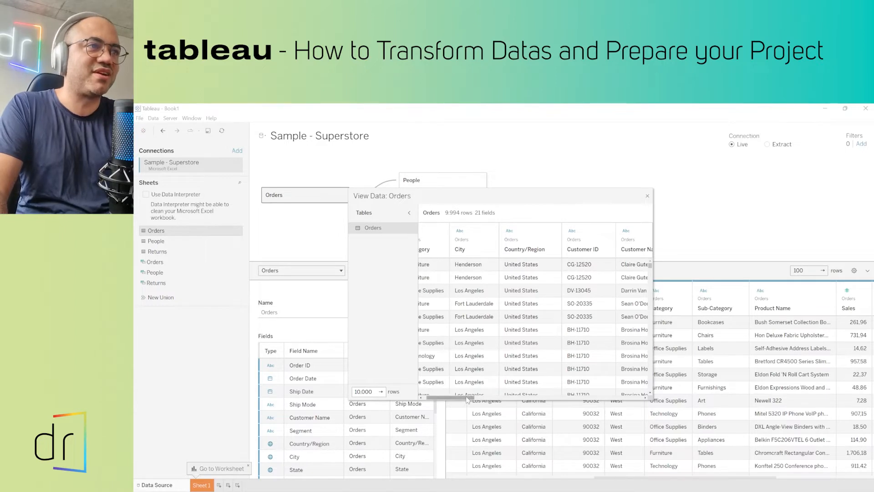
left_click_drag(469, 398, 516, 398)
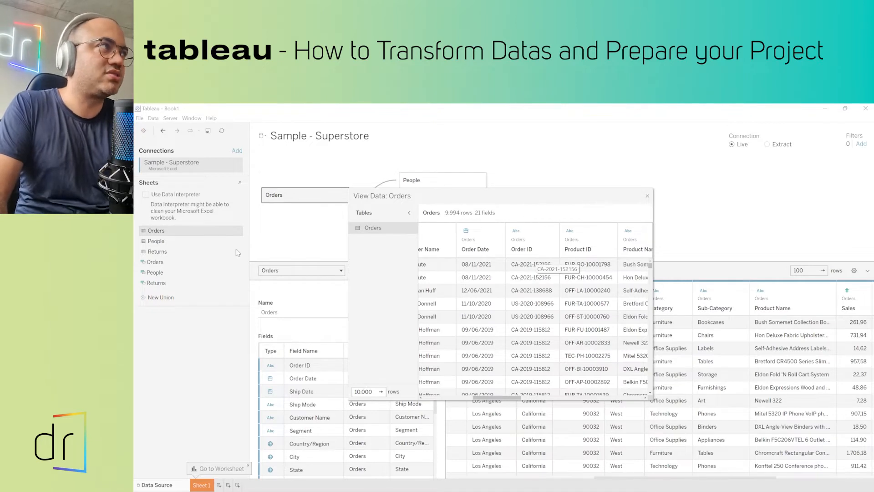
left_click(648, 197)
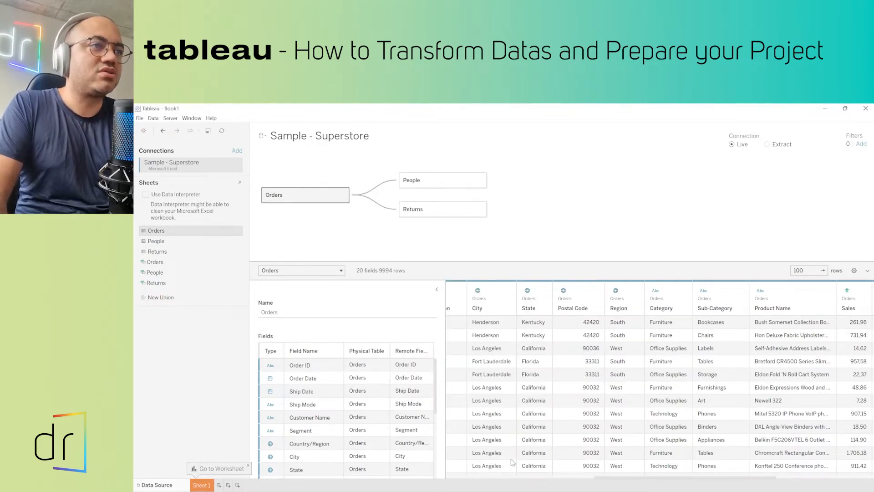
Collapse the table details pane to widen the Orders data preview
left_click_drag(638, 482, 571, 481)
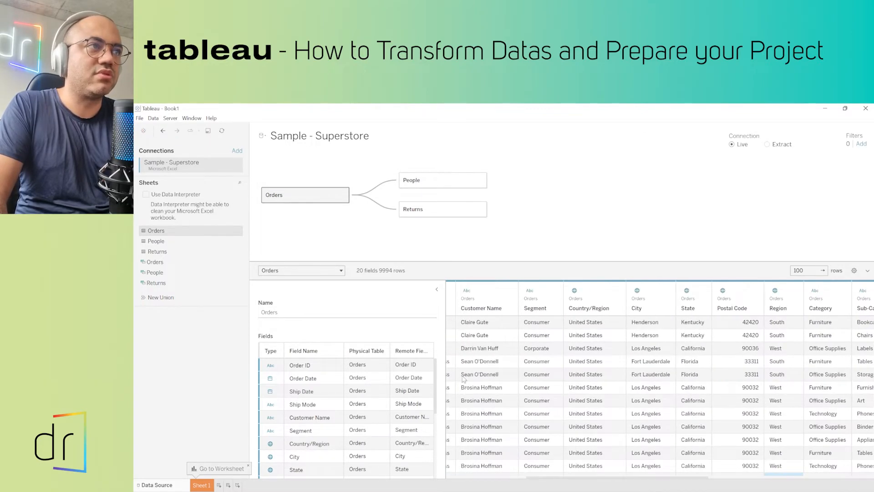
left_click(437, 290)
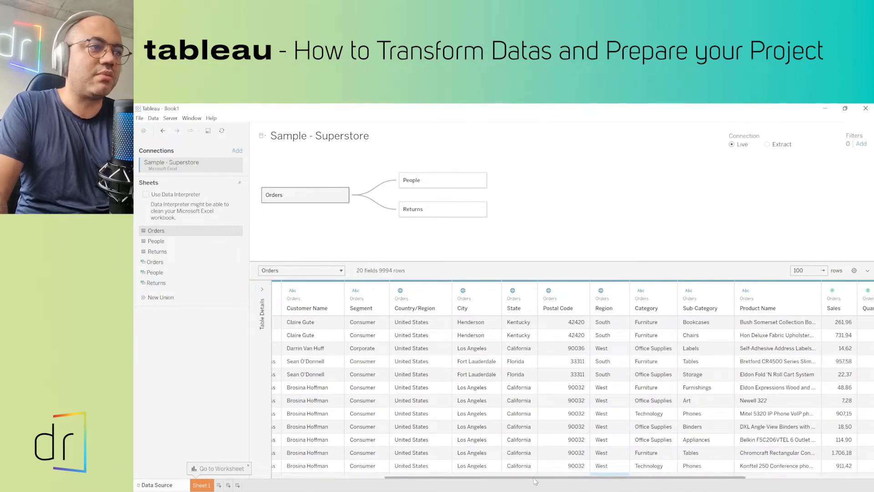
Hide the Customer Name field in the Orders data preview
left_click_drag(542, 483, 380, 383)
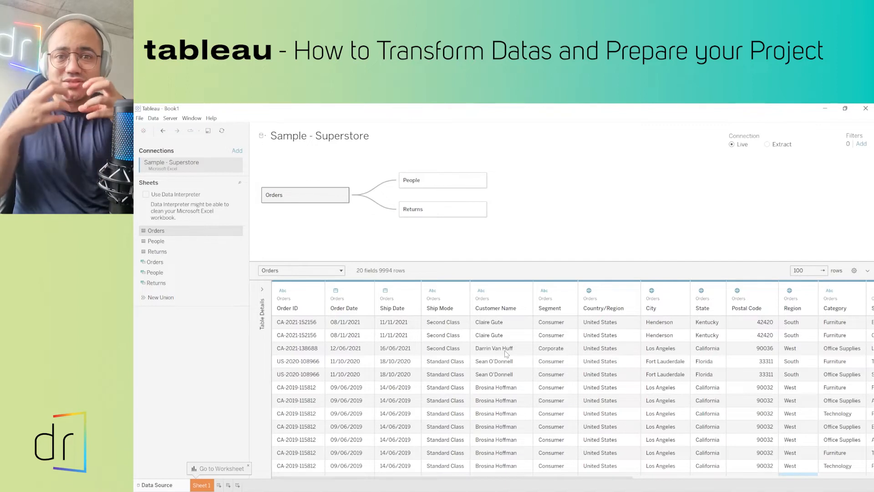
right_click(502, 291)
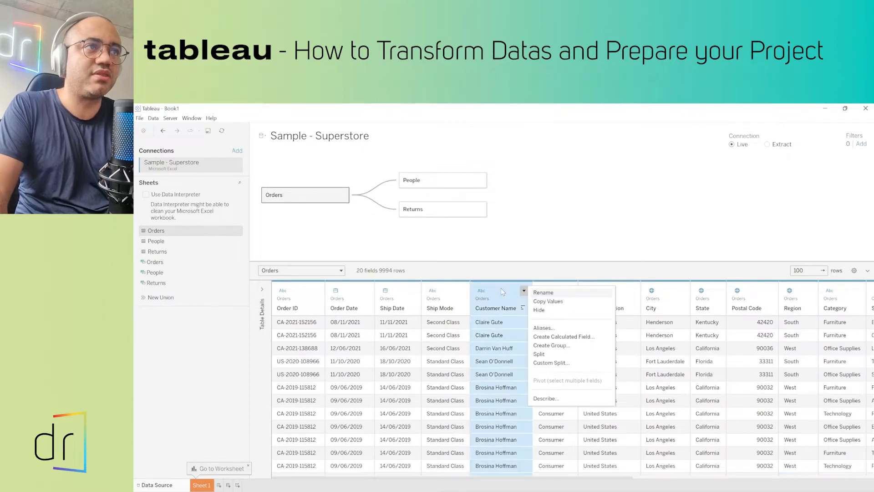
left_click(541, 311)
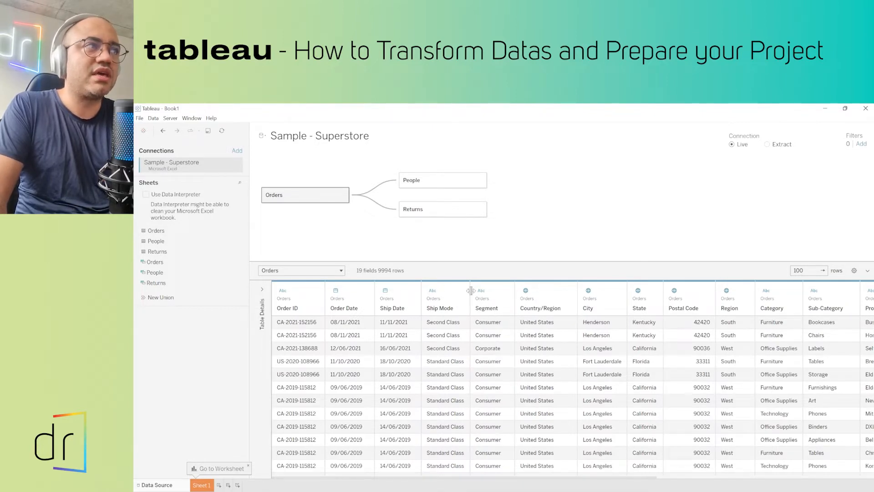
double_click(489, 308)
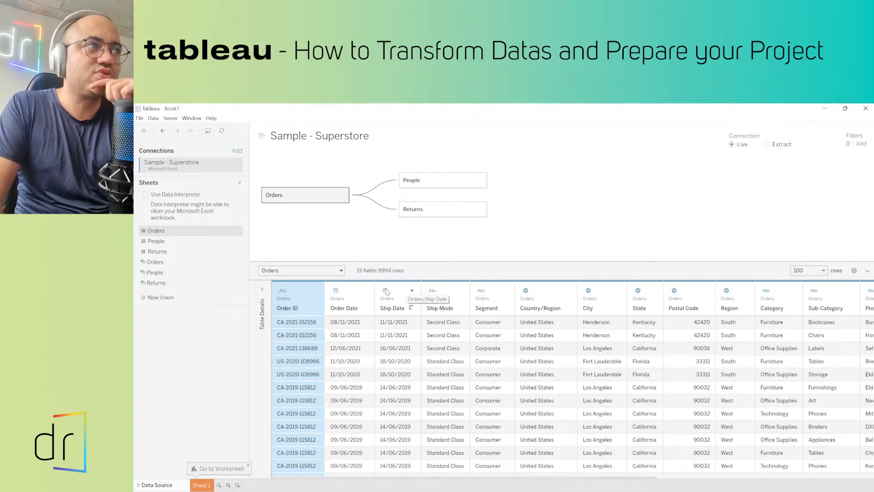
Show the hidden fields of the Orders table and unhide Row ID, Customer ID and Customer Name
left_click(854, 271)
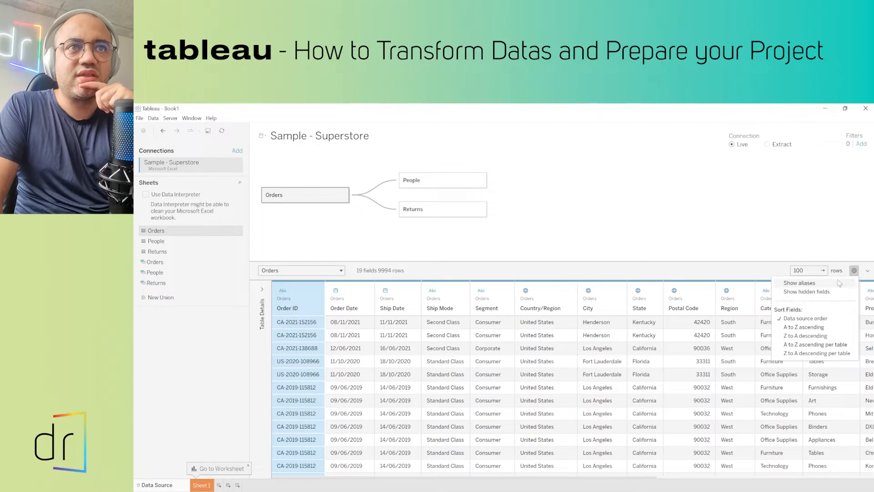
left_click(811, 293)
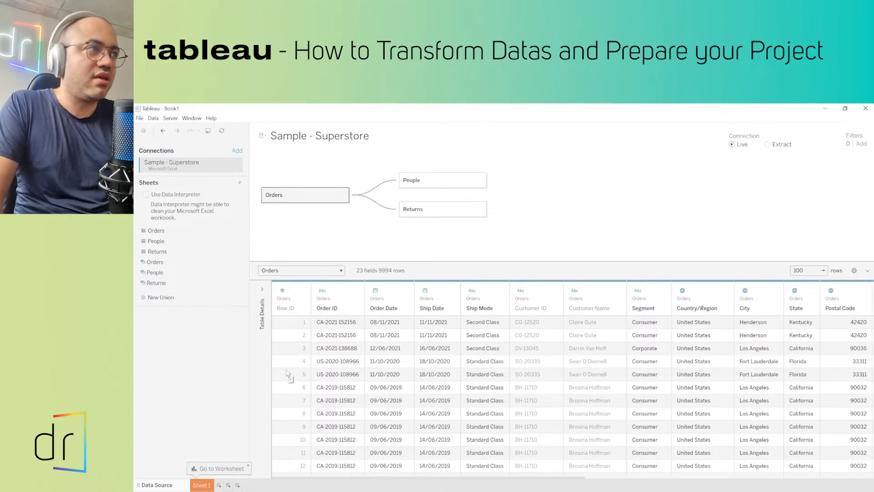
right_click(291, 287)
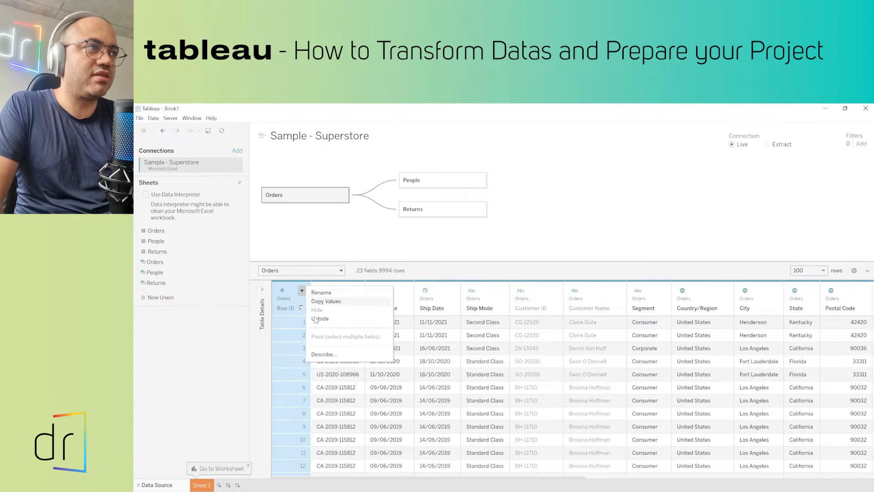
left_click(318, 319)
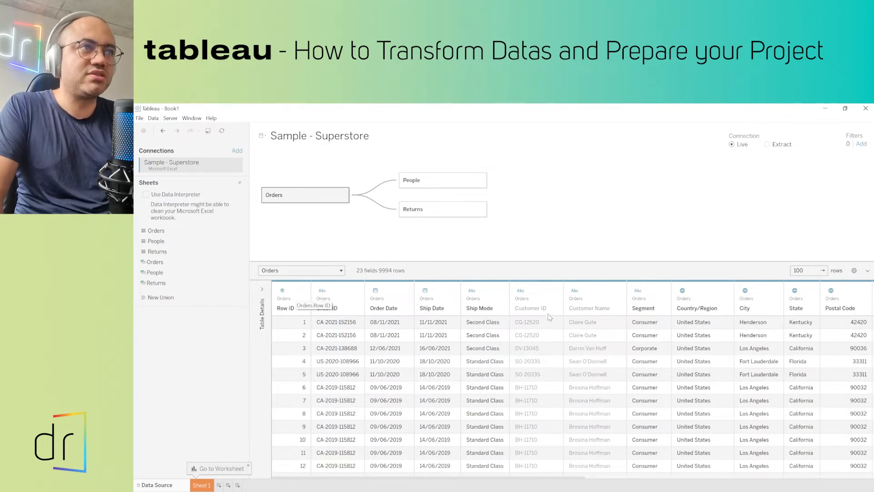
right_click(541, 300)
left_click(572, 318)
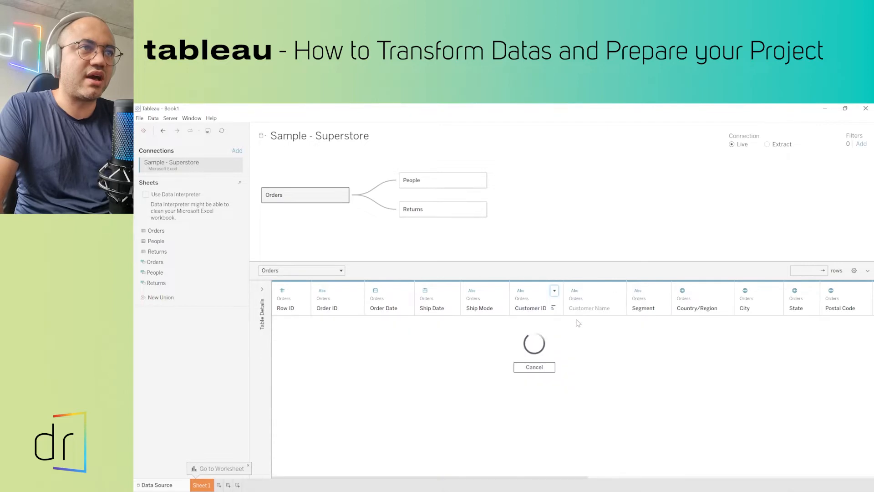
left_click(617, 291)
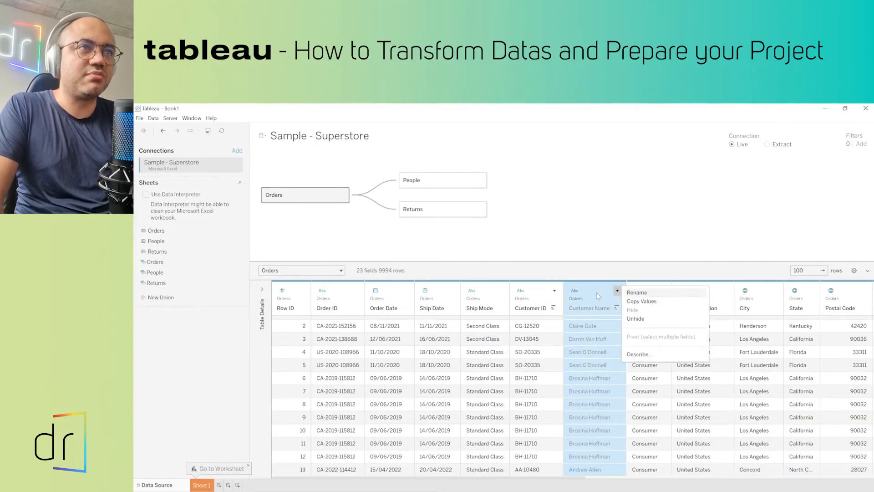
left_click(647, 318)
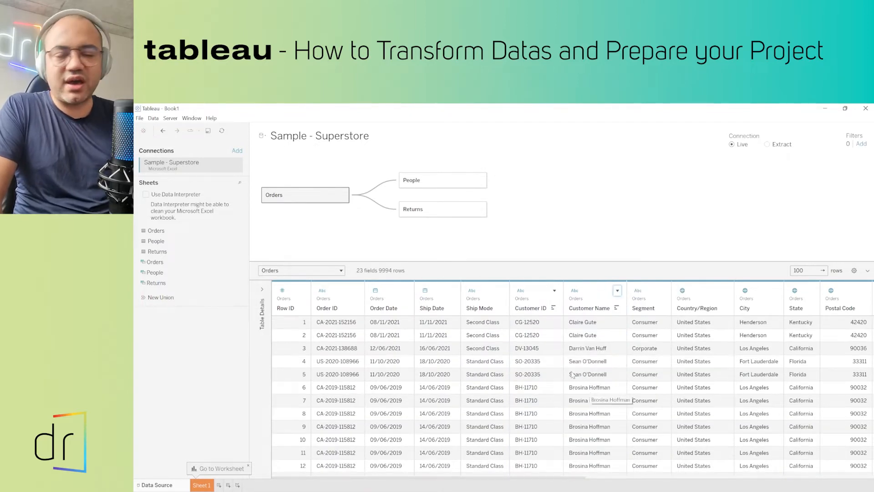
Hide the Customer ID, Customer Name and Row ID fields again and turn off the display of hidden fields
left_click(539, 293)
left_click(555, 290)
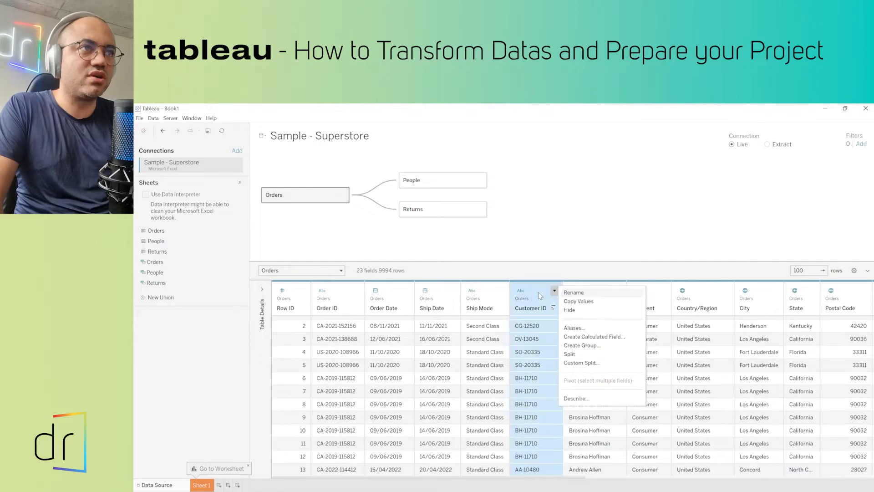
left_click(576, 310)
left_click(577, 302)
left_click(617, 290)
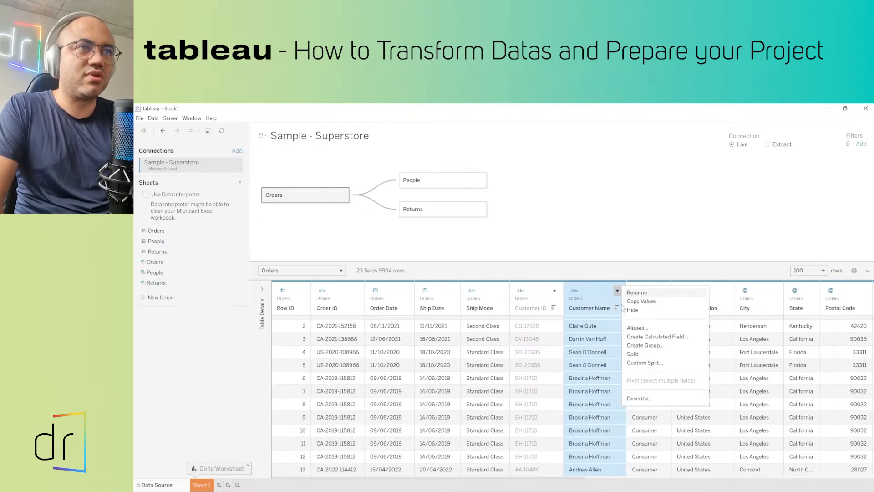
left_click(638, 310)
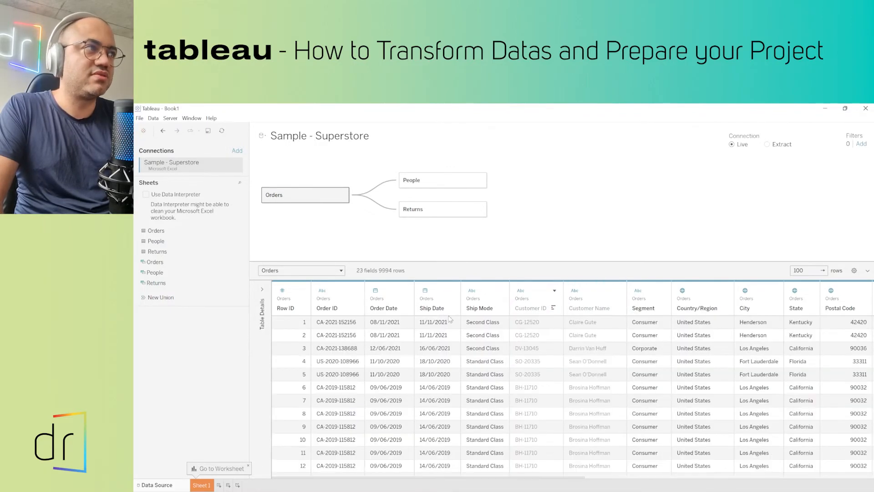
left_click(286, 295)
left_click(302, 291)
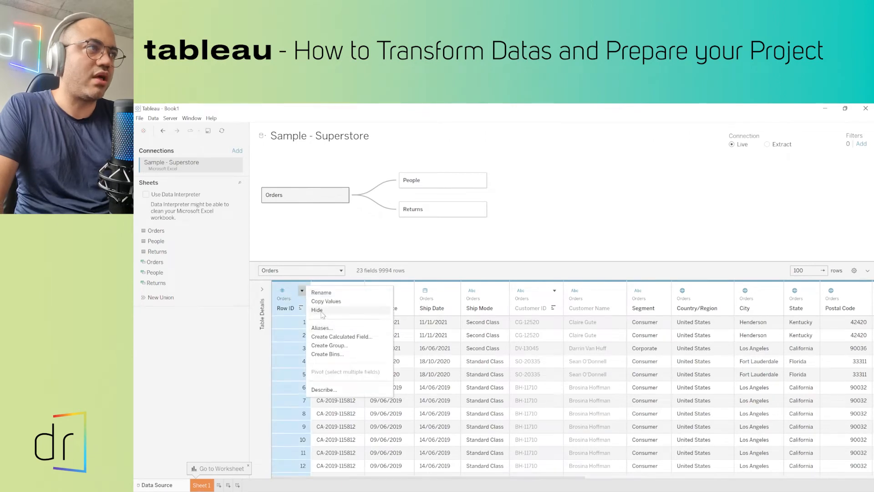
left_click(316, 310)
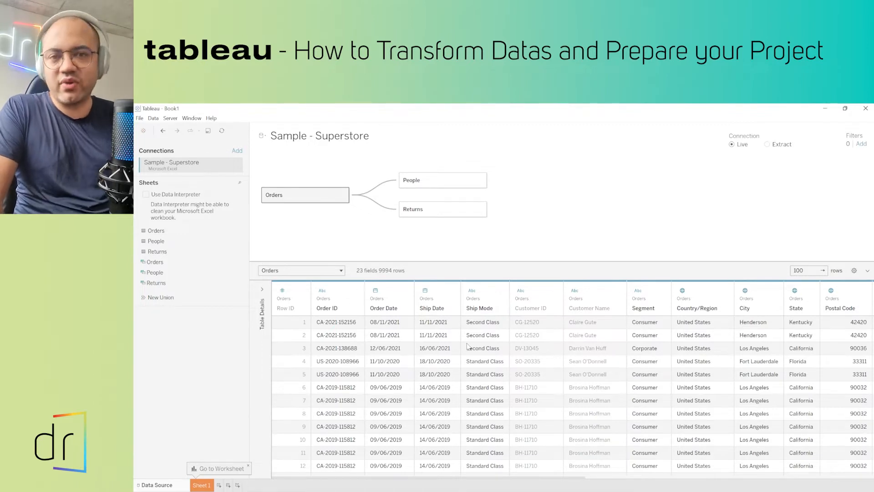
left_click(854, 270)
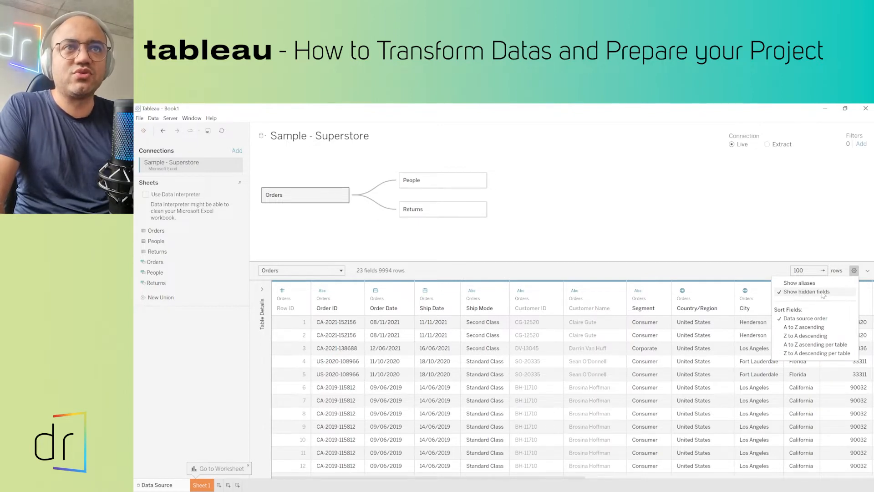
left_click(784, 293)
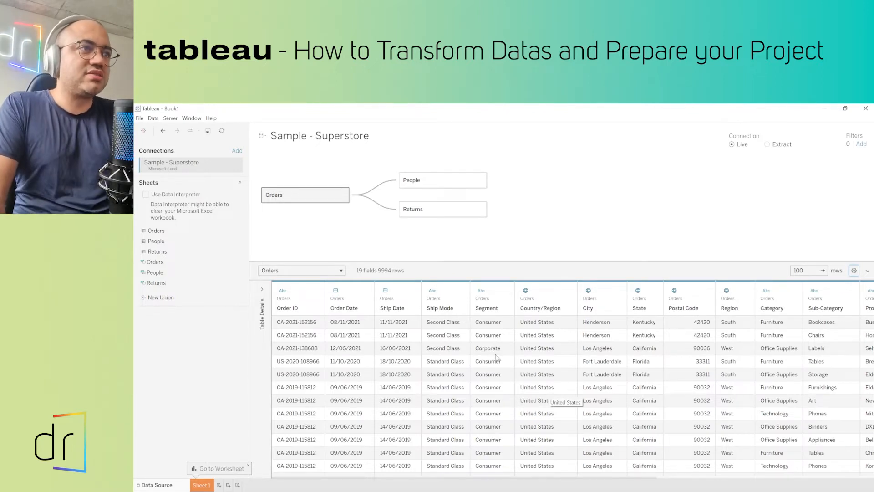
Change the data type of the Order ID field in the Orders table to Date
mouse_move(231, 231)
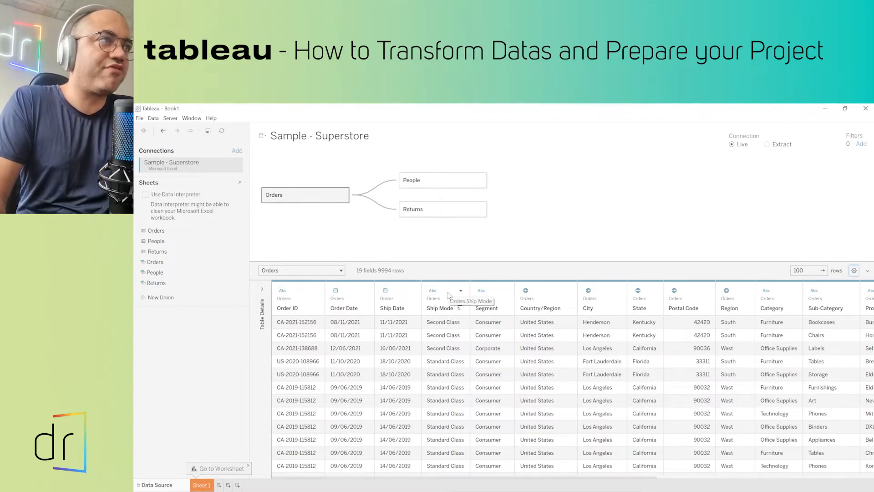
left_click(283, 293)
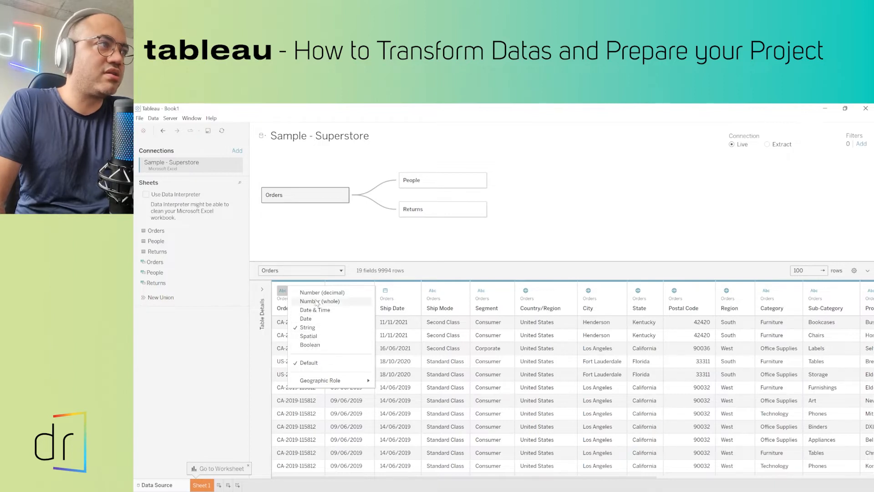
left_click(306, 318)
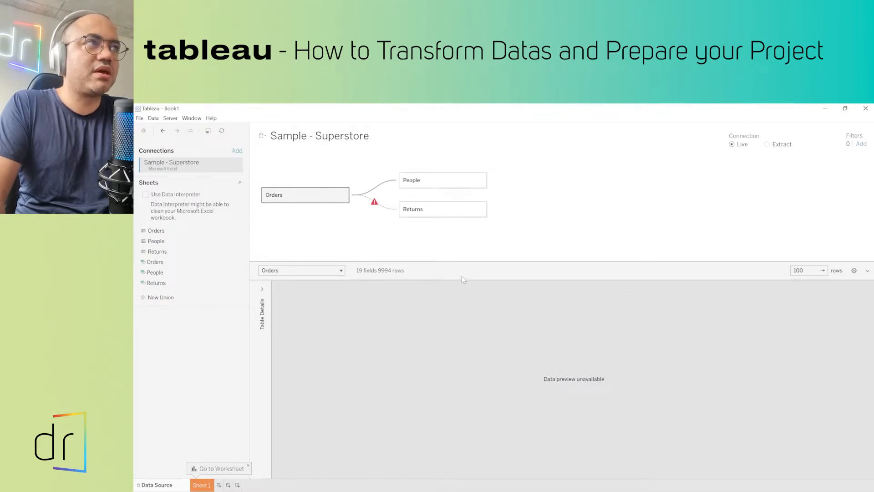
Remove the related Returns and People tables from the data model, leaving only Orders
mouse_move(387, 214)
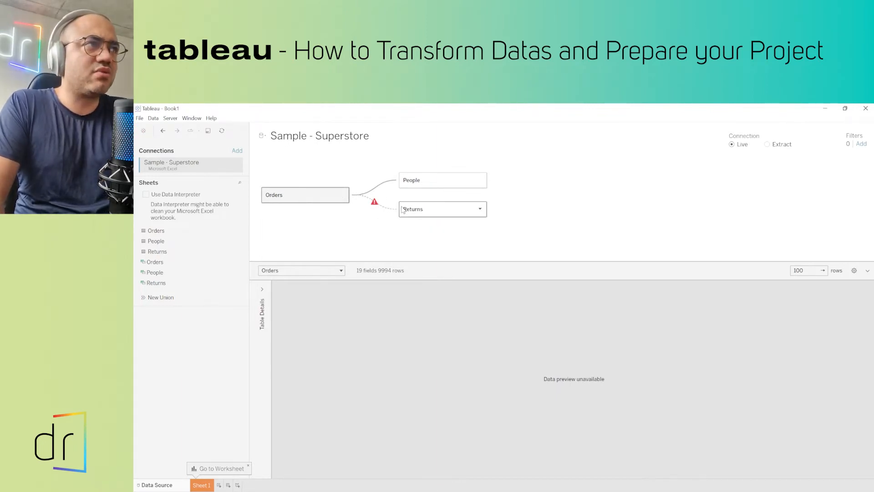
right_click(419, 209)
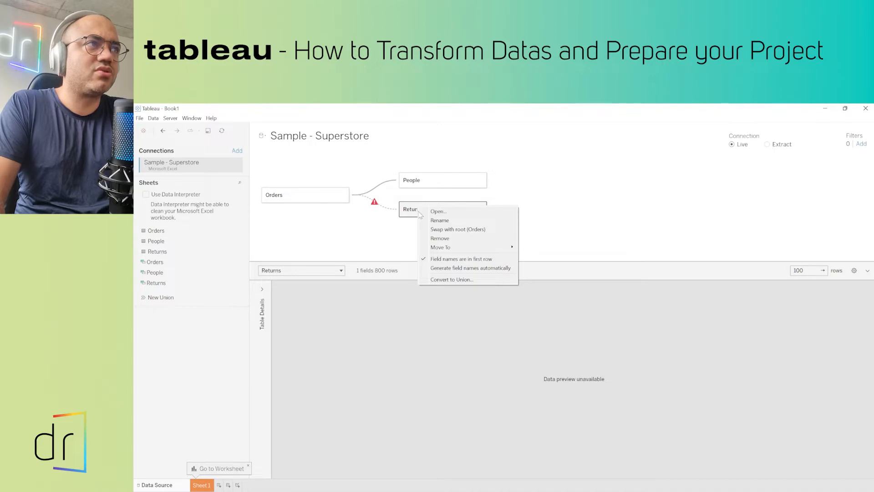
left_click(440, 239)
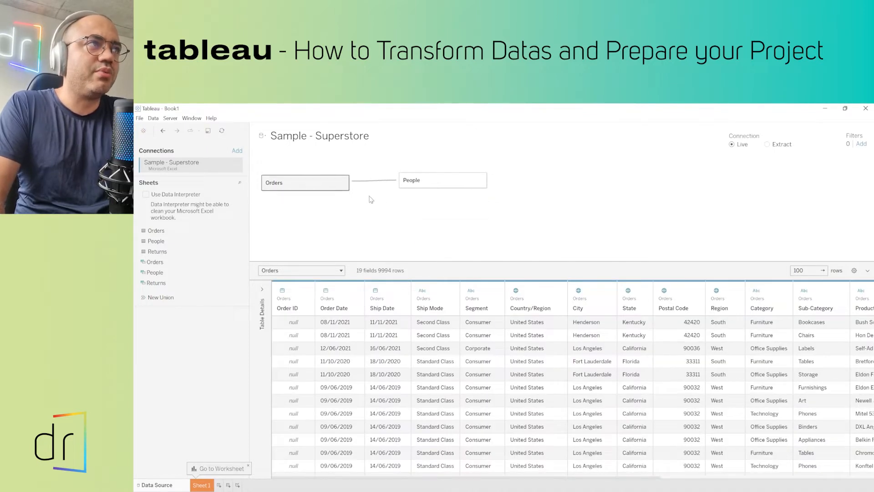
right_click(409, 179)
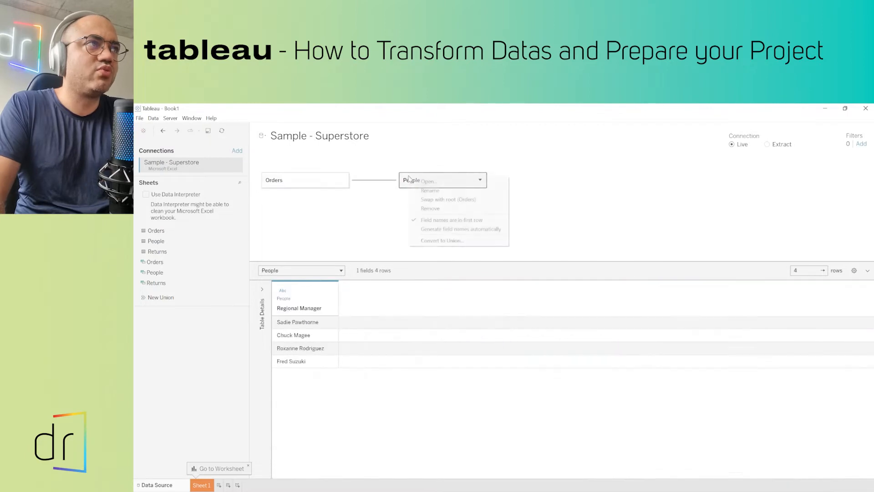
left_click(434, 209)
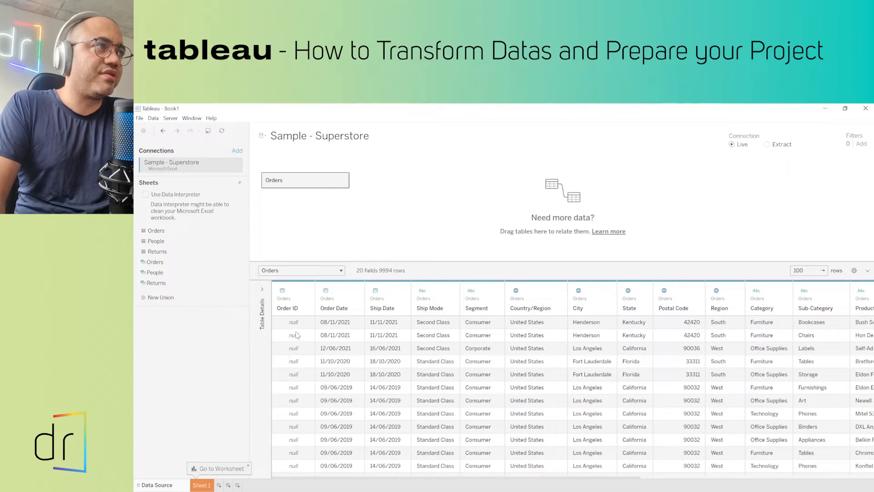
Set the Order ID field's data type back to String and look through the data type options of Order Date
left_click(282, 291)
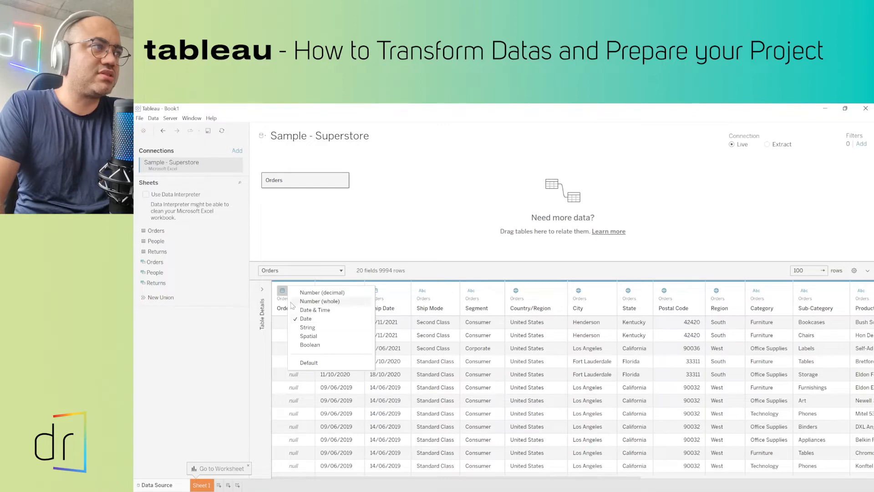
left_click(307, 327)
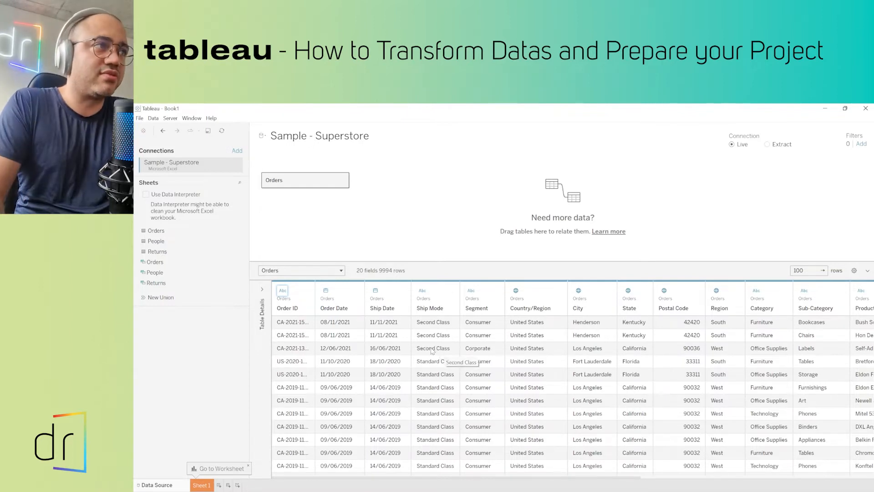
left_click(326, 291)
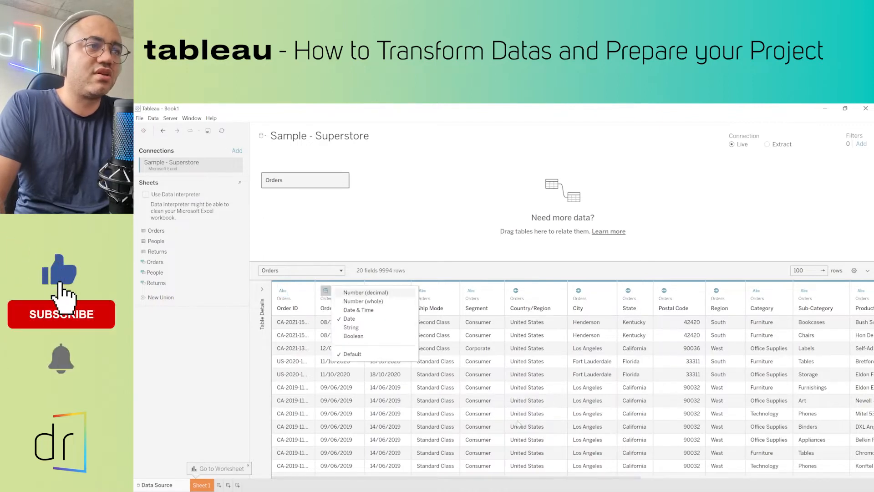
left_click_drag(552, 478, 497, 483)
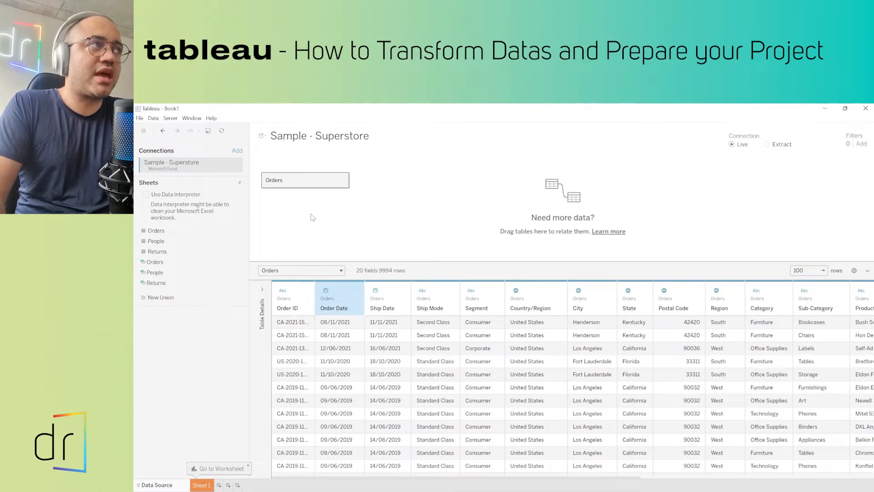
View the data of the People sheet, examine its Region and Regional Manager fields, and close it
left_click_drag(179, 231, 183, 244)
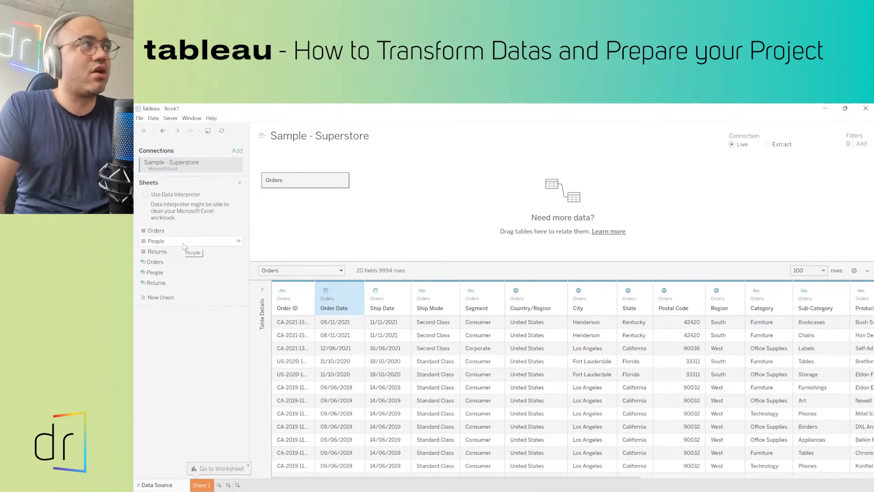
left_click(238, 241)
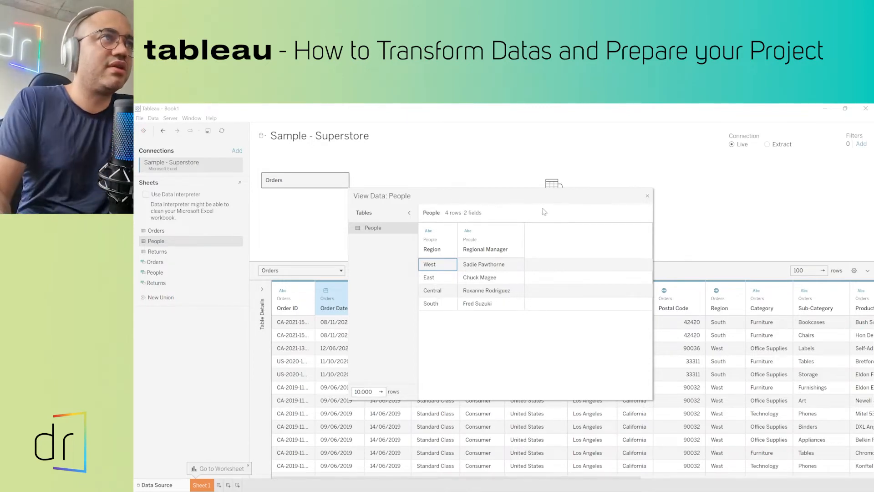
left_click(647, 196)
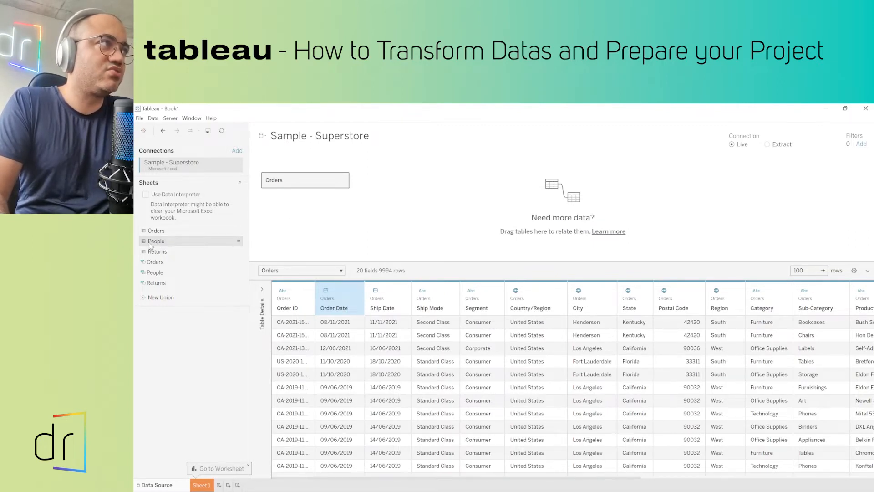
Add the People sheet to the data model related to Orders and expand the relationship settings
left_click_drag(151, 246, 406, 186)
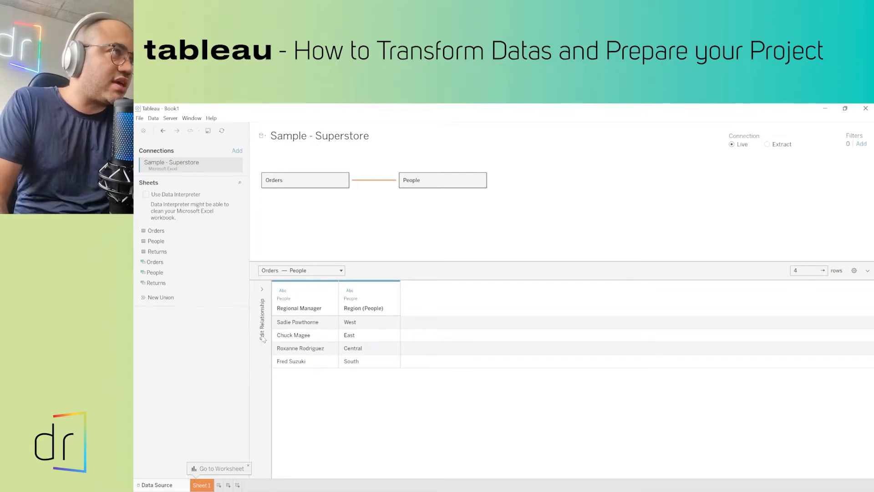
left_click(262, 291)
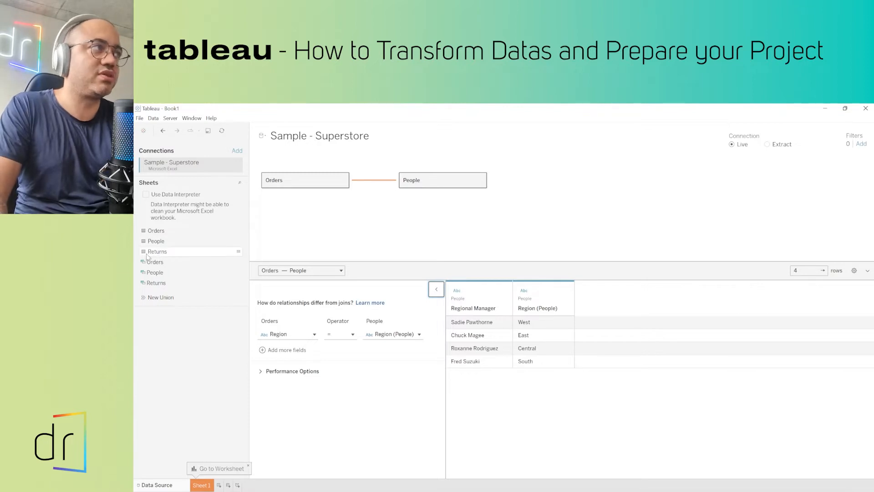
Add the Returns sheet to the data model related to Orders, with Order ID equal to Order ID (Returns), and collapse the relationship settings
left_click_drag(146, 256, 412, 218)
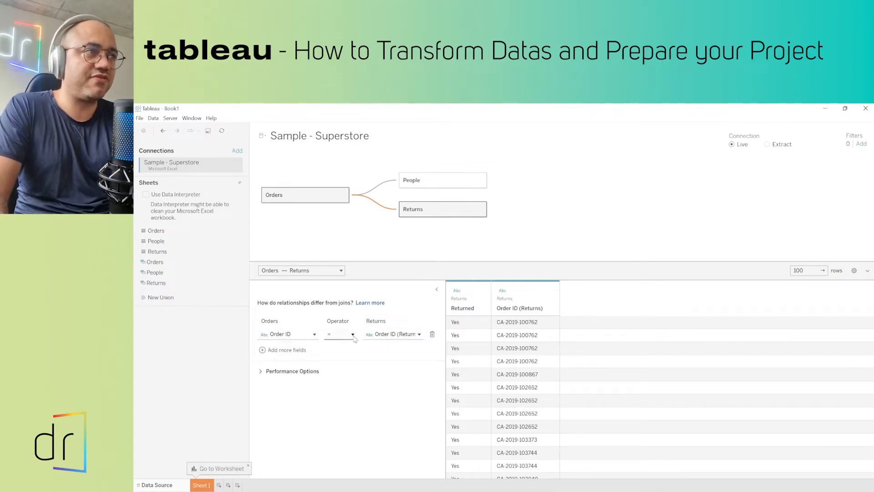
left_click(313, 335)
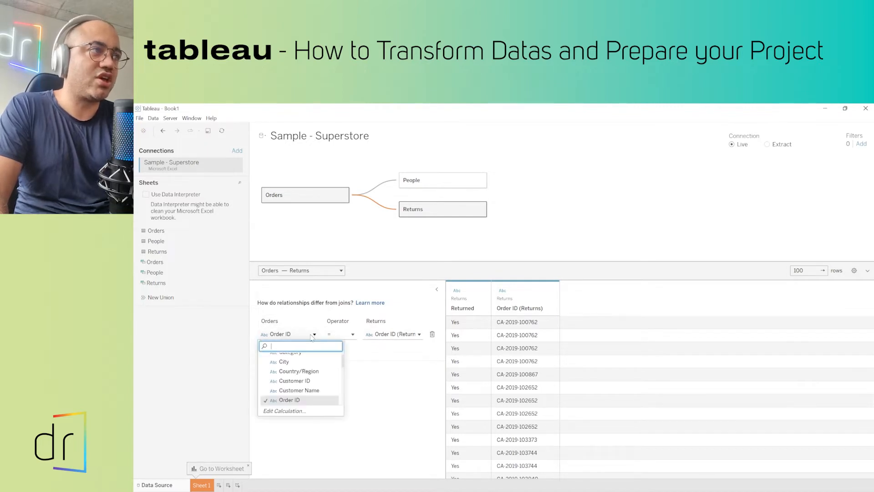
scroll(293, 373, "up", 1)
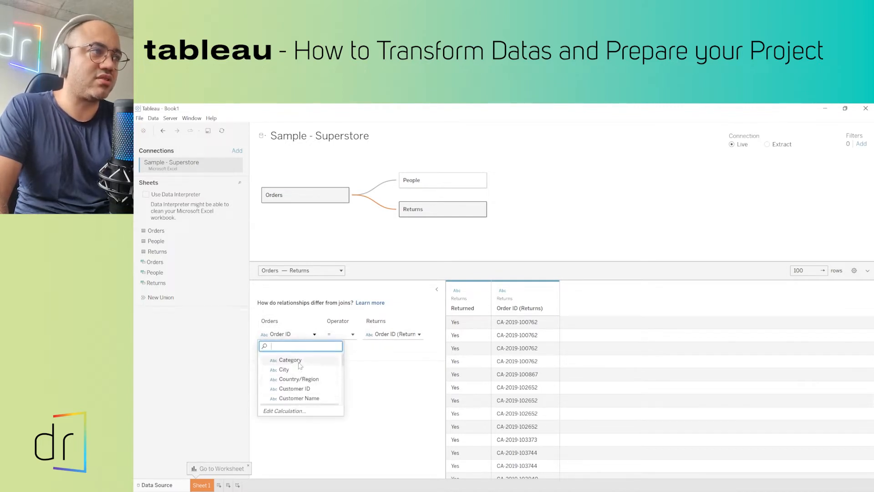
scroll(293, 373, "down", 2)
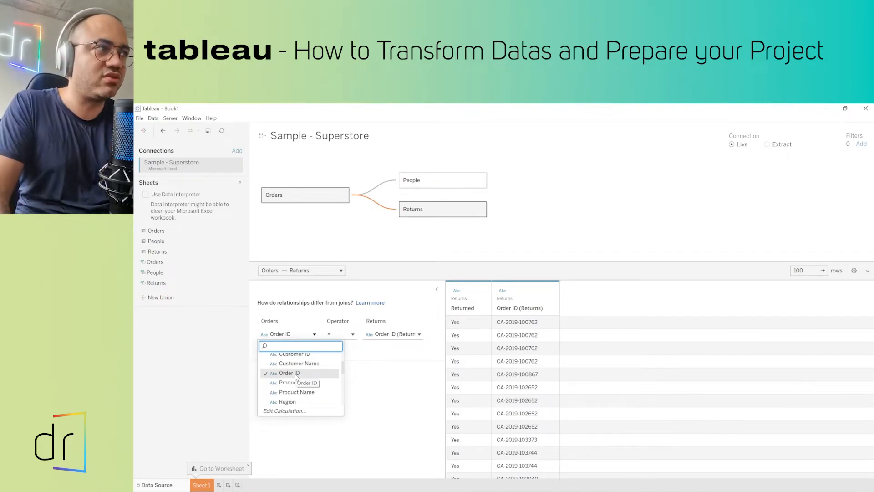
left_click(296, 373)
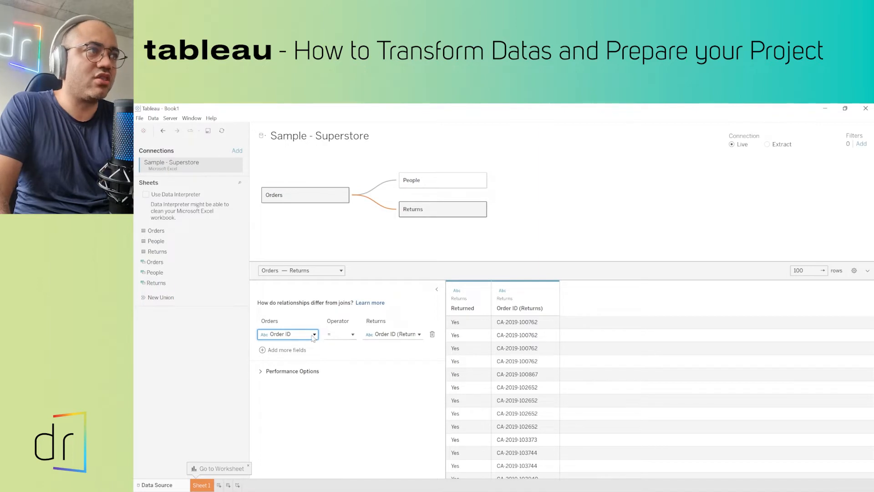
left_click(348, 336)
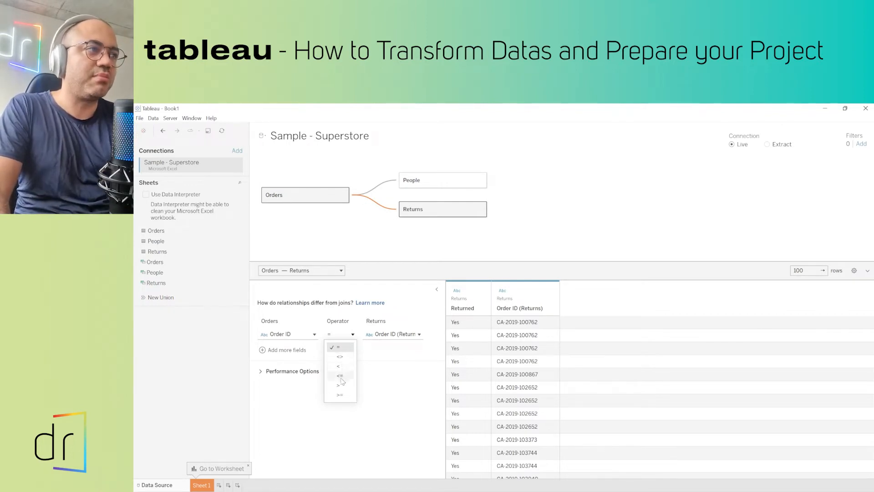
left_click(342, 348)
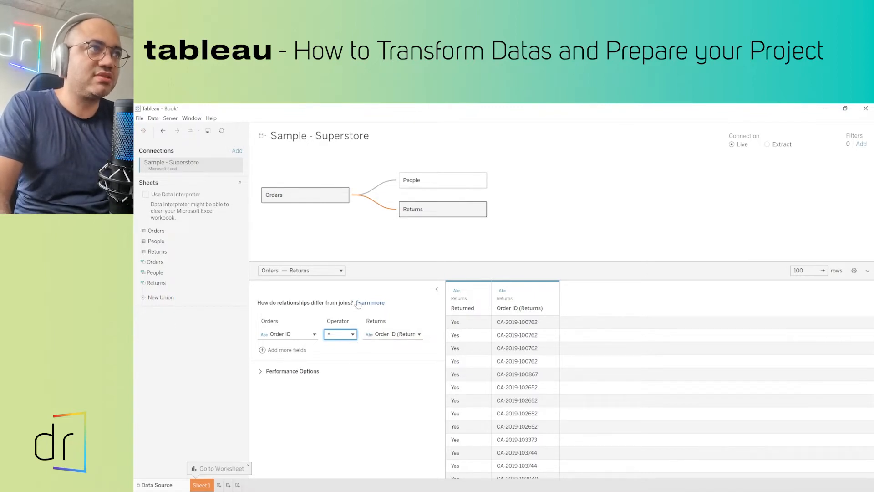
left_click(436, 291)
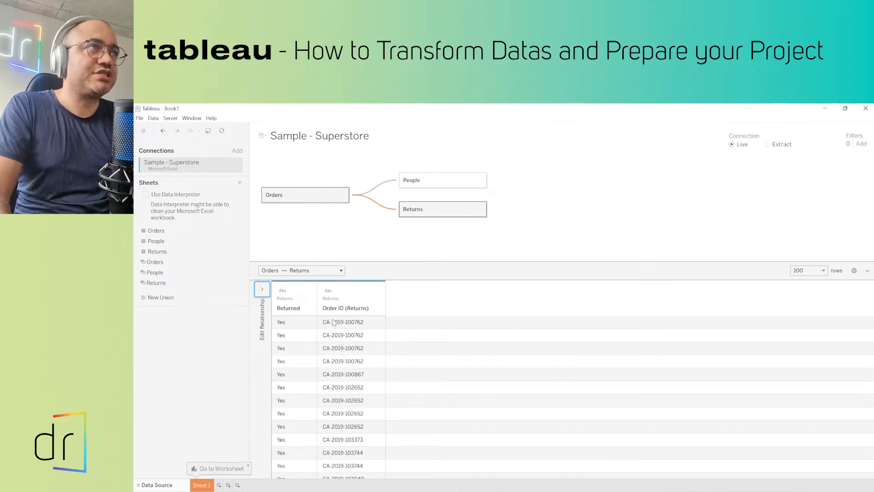
Preview the data of the People, Returns and Orders tables and examine the Ship Mode values in the Orders rows
left_click(435, 181)
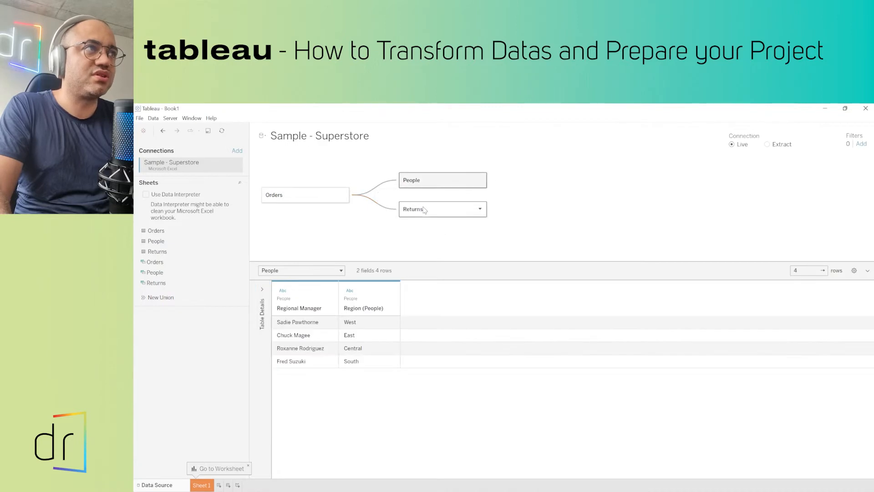
left_click(424, 209)
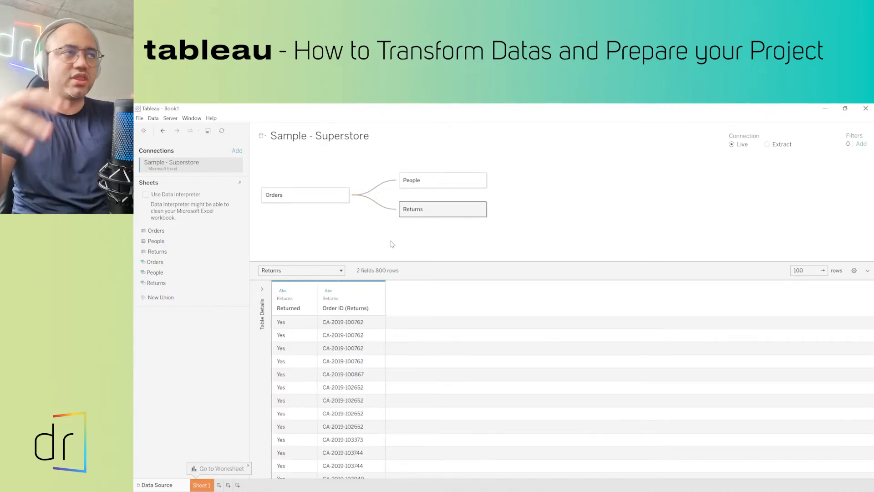
left_click(332, 198)
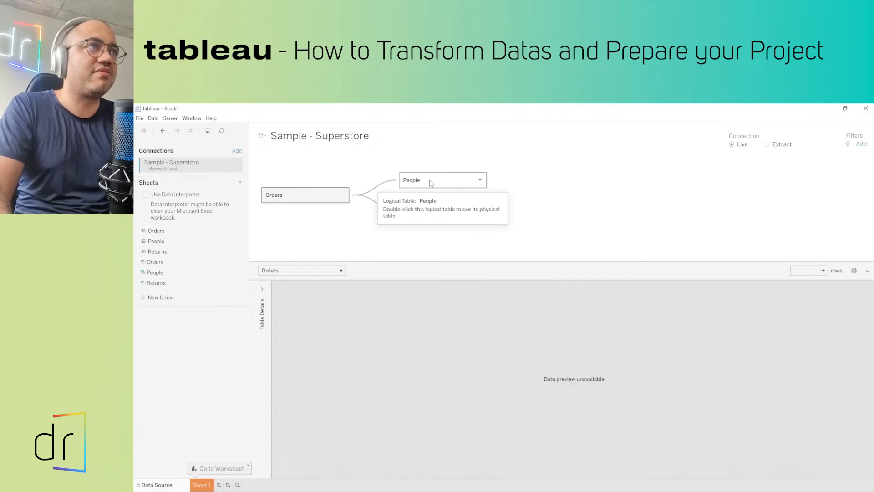
left_click(431, 183)
left_click(433, 210)
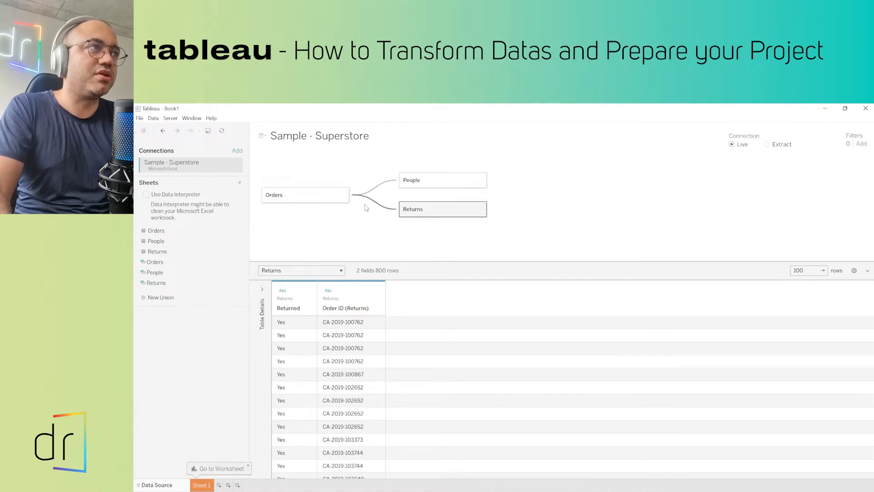
left_click(309, 199)
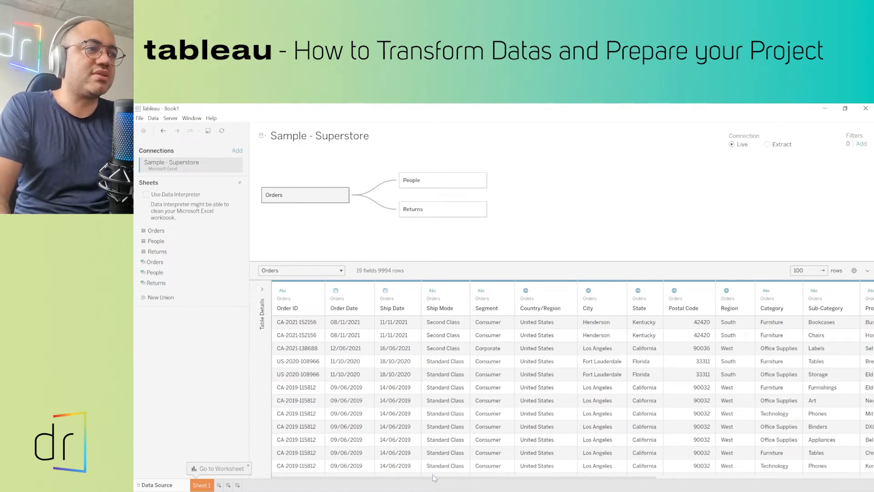
left_click_drag(436, 478, 418, 480)
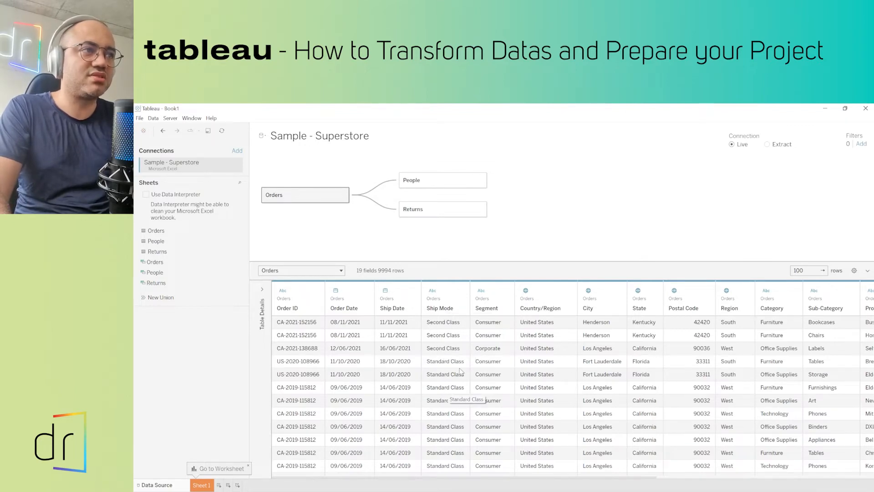
scroll(445, 401, "down", 5)
scroll(444, 404, "down", 3)
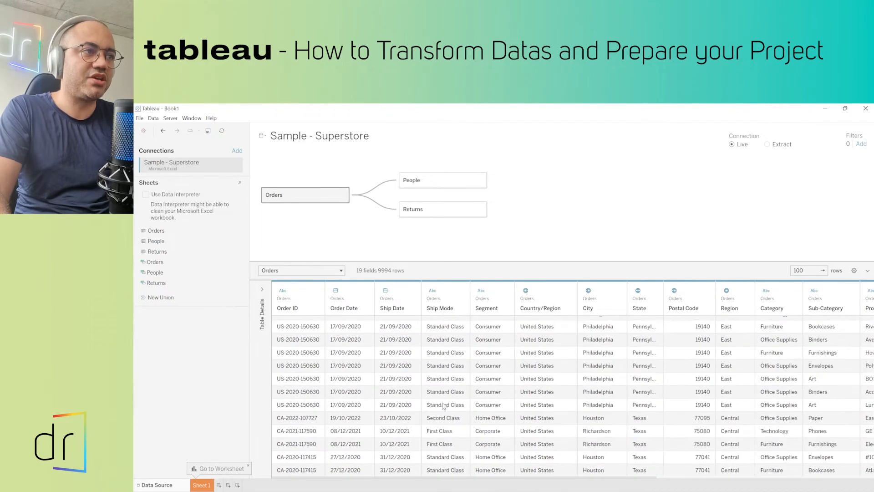
scroll(444, 405, "down", 2)
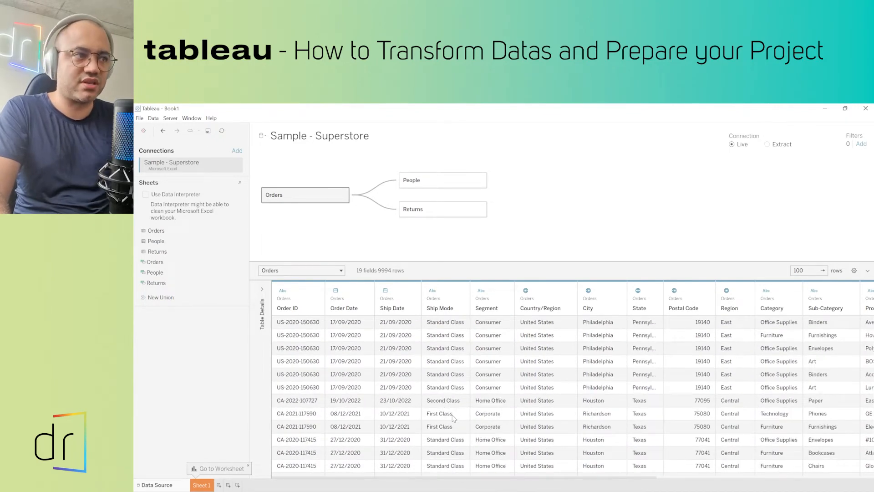
scroll(453, 417, "up", 5)
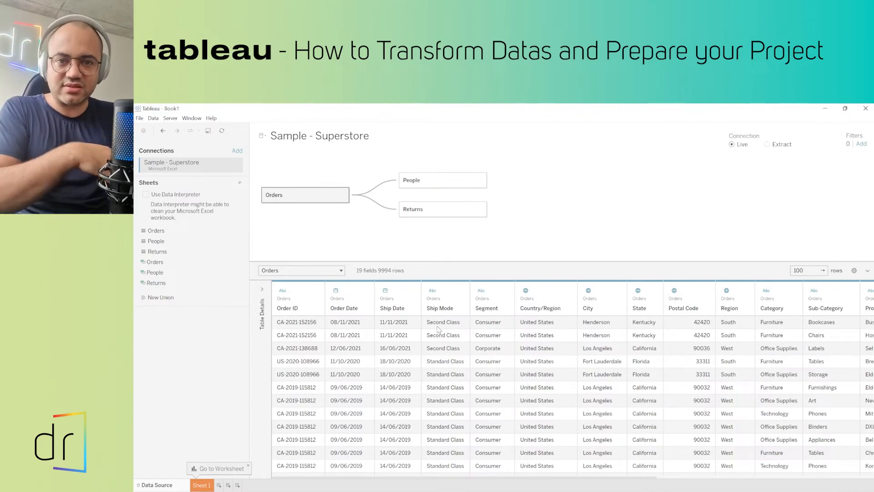
Edit the aliases of the Ship Mode field and set the alias of First Class to First
right_click(450, 288)
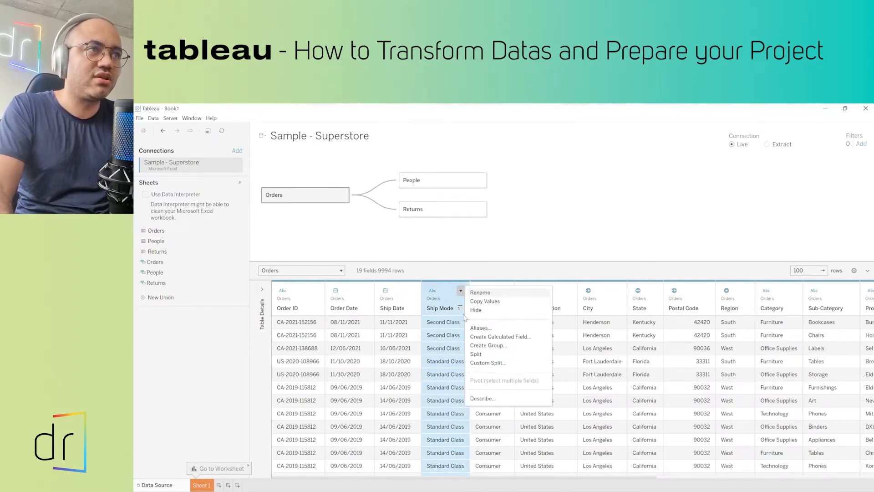
left_click(496, 330)
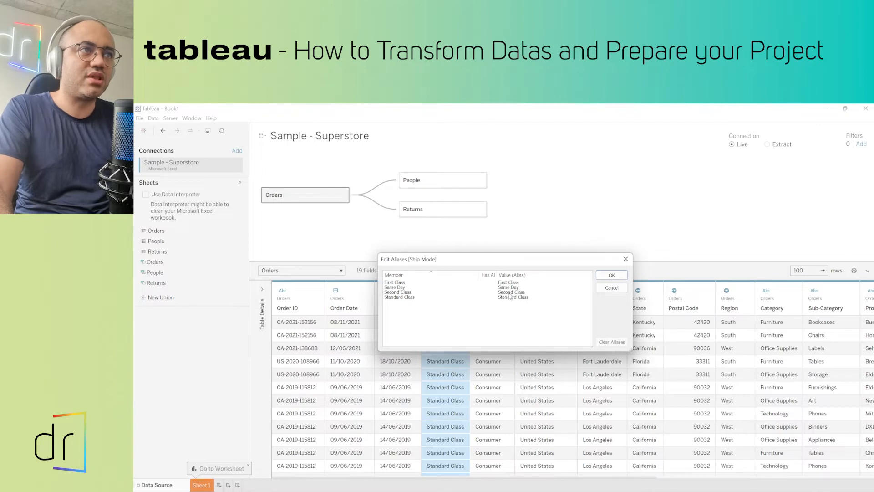
double_click(506, 284)
left_click(511, 282)
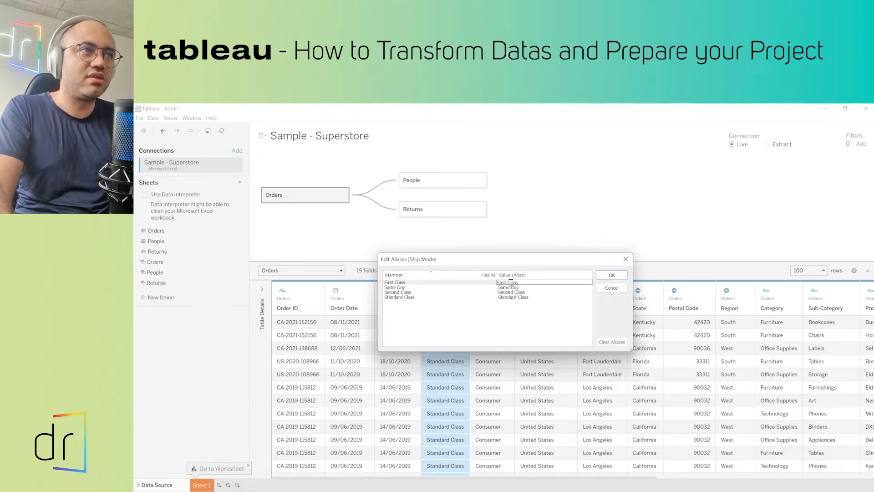
double_click(511, 282)
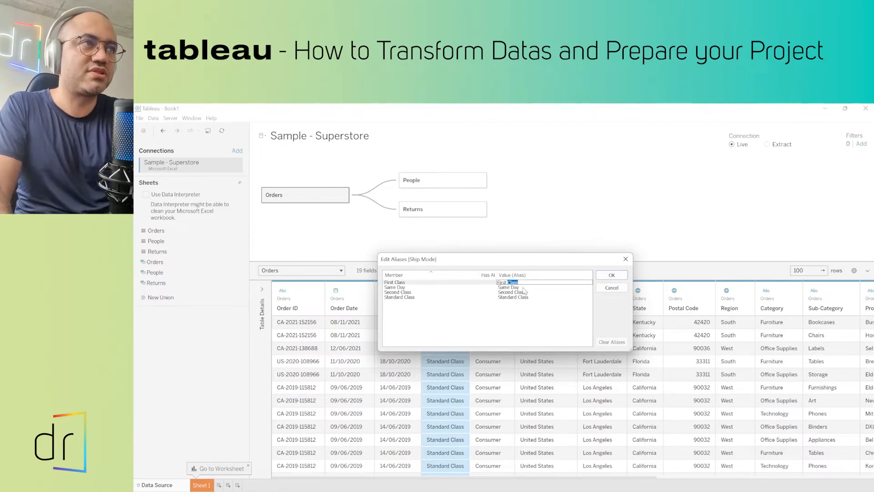
key("BackSpace")
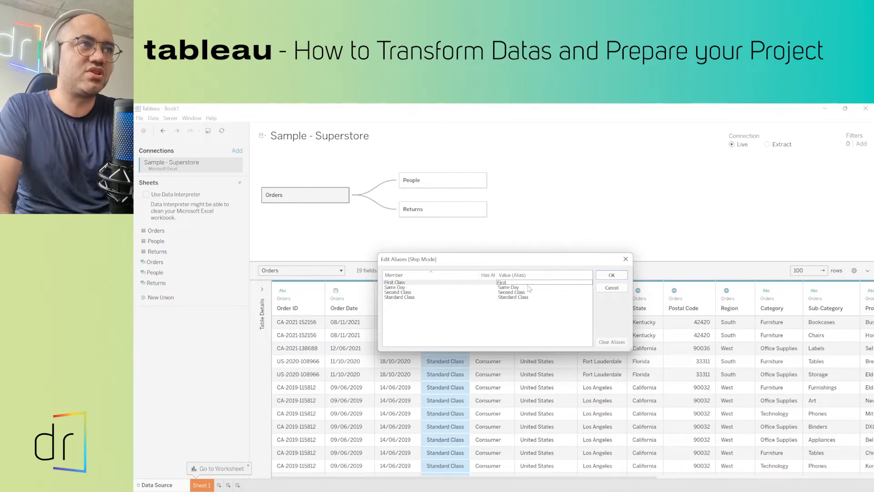
Set the Ship Mode aliases of Second Class to Second and Standard Class to Standard, and apply them
left_click(517, 289)
left_click(514, 292)
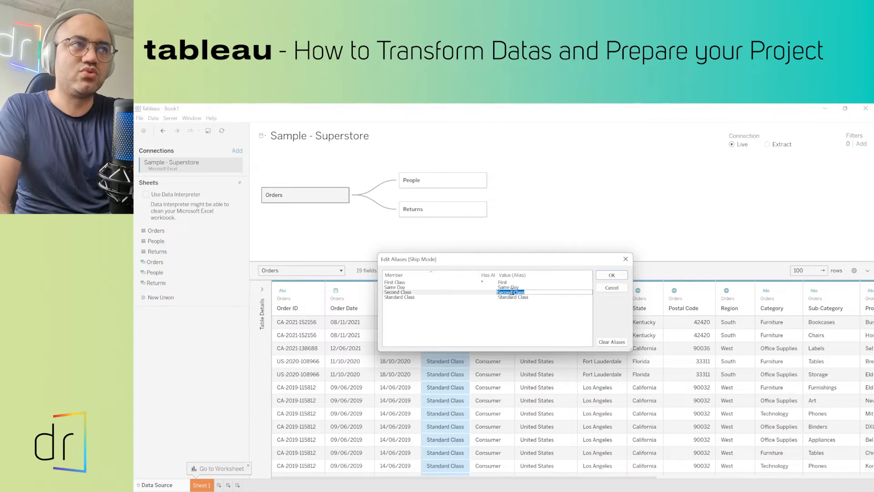
left_click(515, 292)
left_click_drag(514, 292, 527, 293)
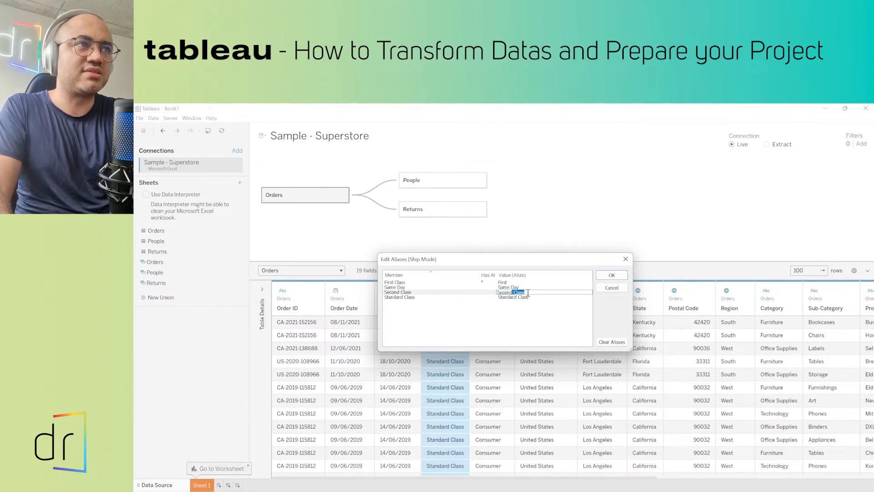
key("BackSpace")
left_click(513, 298)
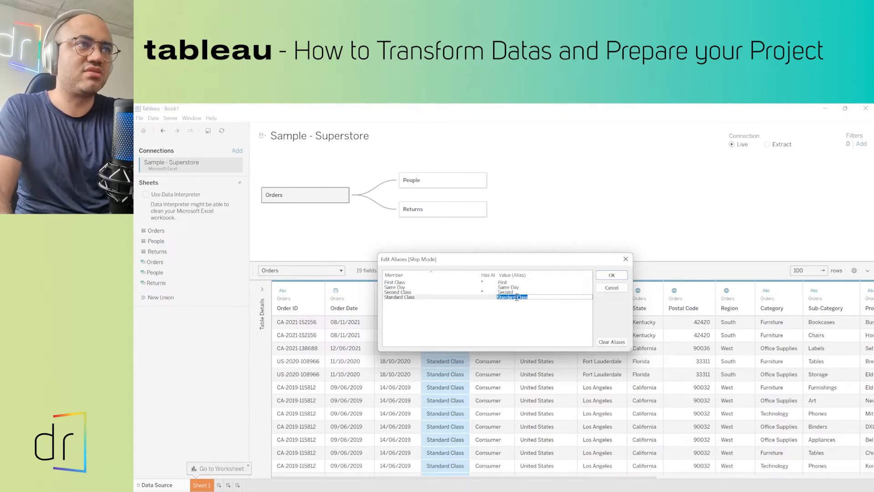
double_click(524, 299)
key("BackSpace")
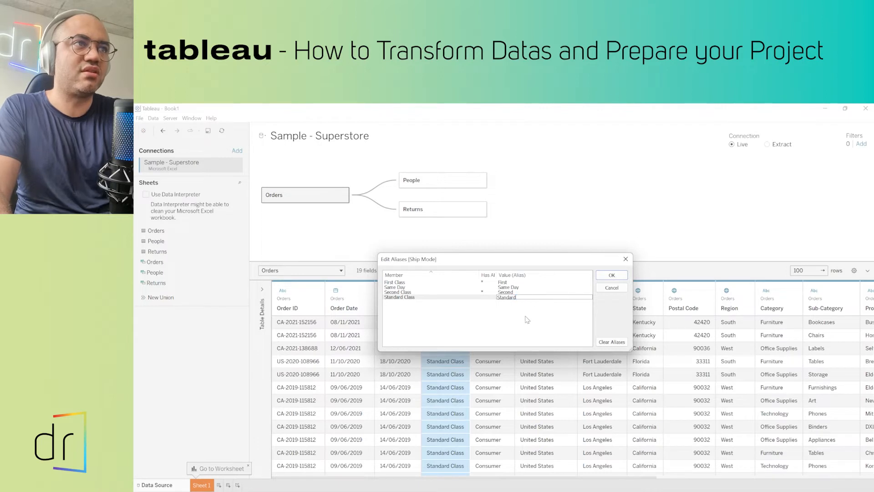
left_click(527, 318)
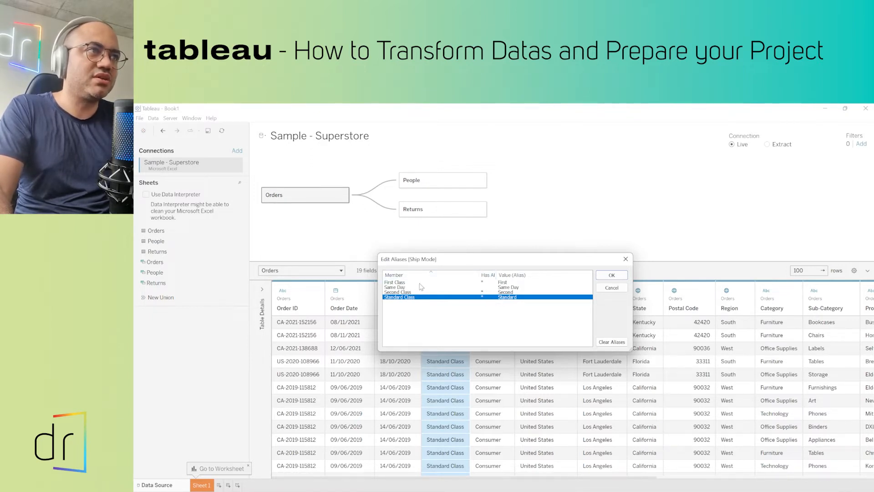
left_click(611, 275)
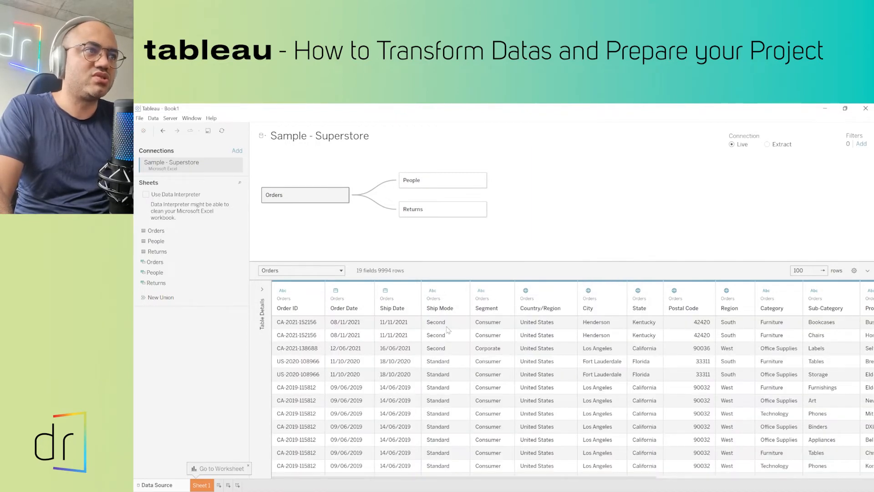
Check the Ship Mode aliases throughout the Orders data rows
scroll(447, 330, "down", 3)
scroll(447, 330, "down", 3)
scroll(441, 401, "down", 5)
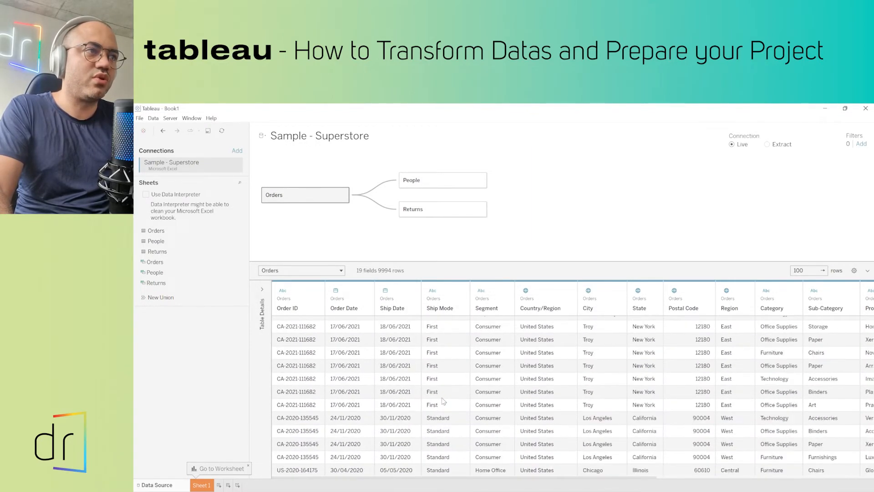
scroll(444, 401, "down", 10)
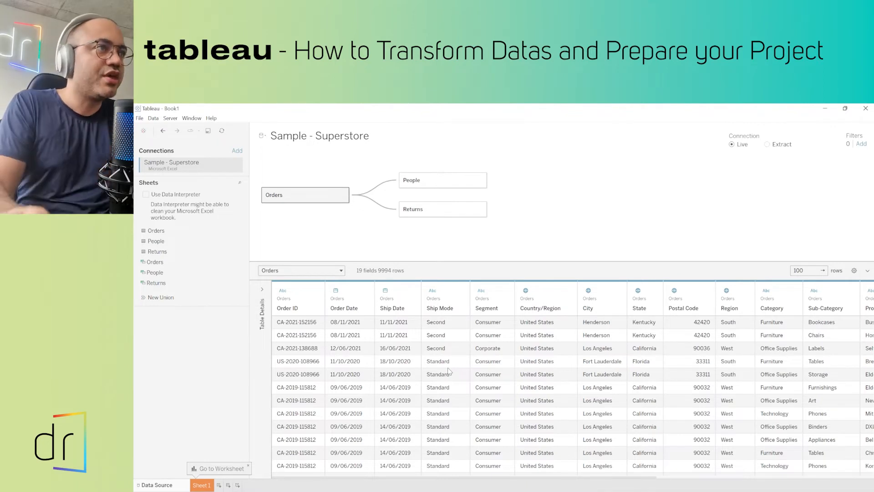
Start a calculated field based on the Profit column and name it Profit by unit
left_click_drag(456, 477, 696, 483)
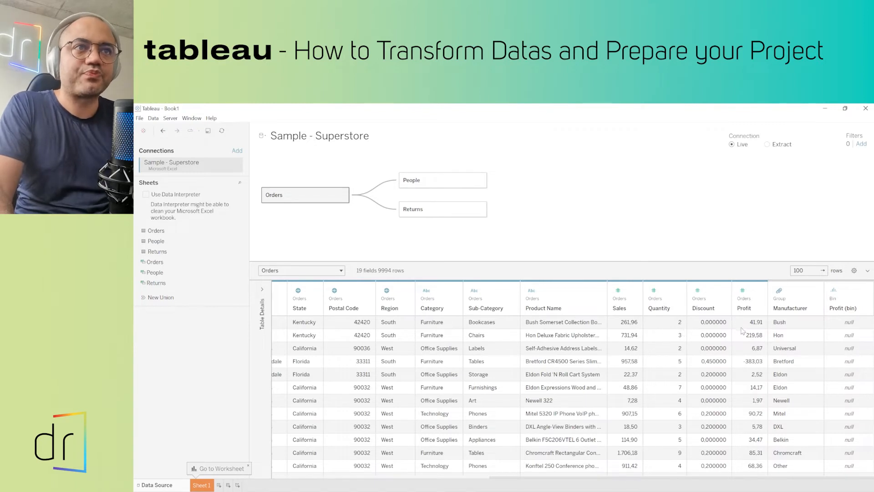
left_click(751, 288)
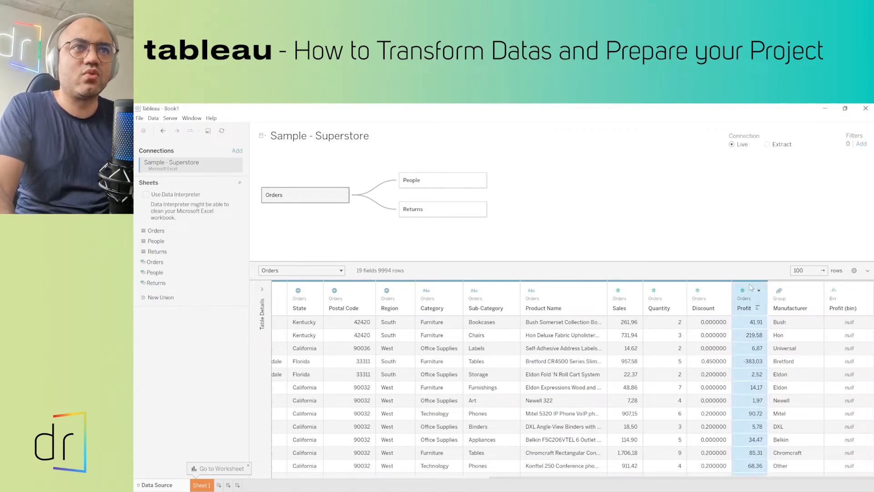
left_click(677, 288)
left_click(745, 286)
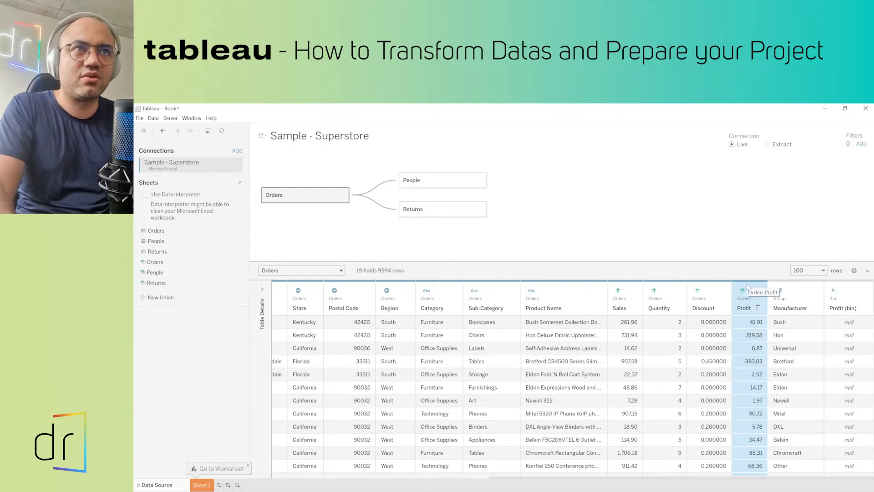
right_click(748, 287)
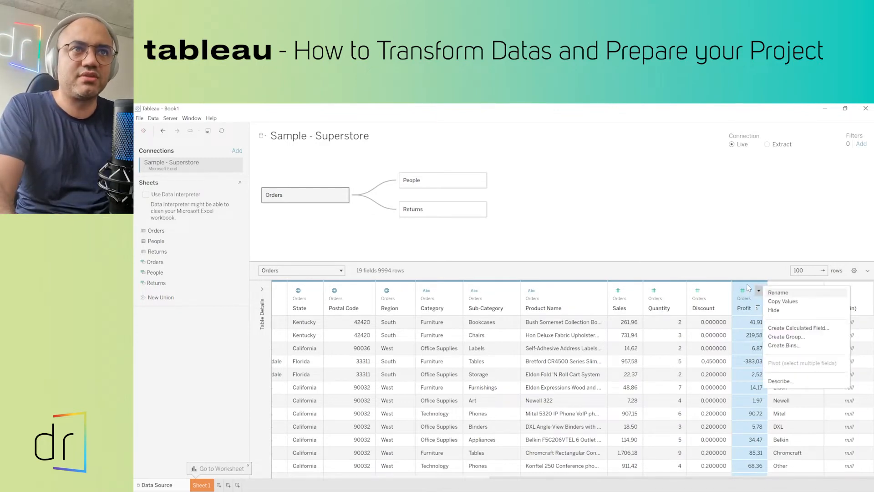
left_click(792, 331)
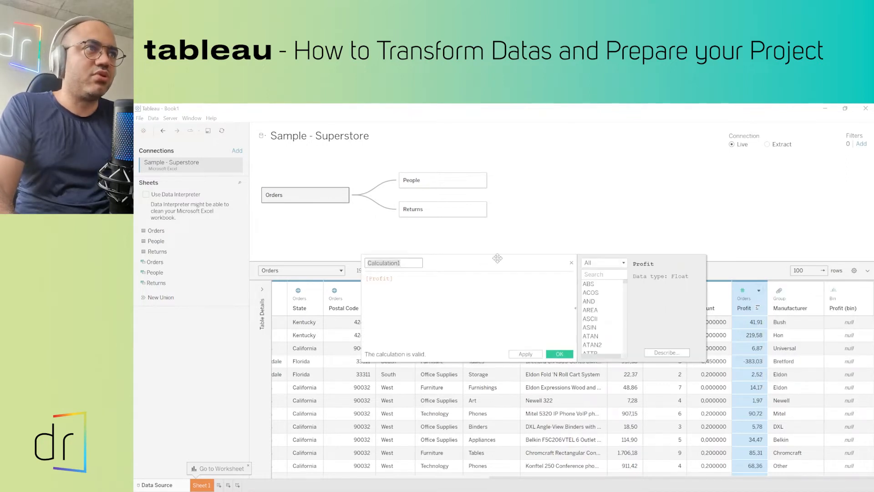
left_click_drag(515, 263, 518, 226)
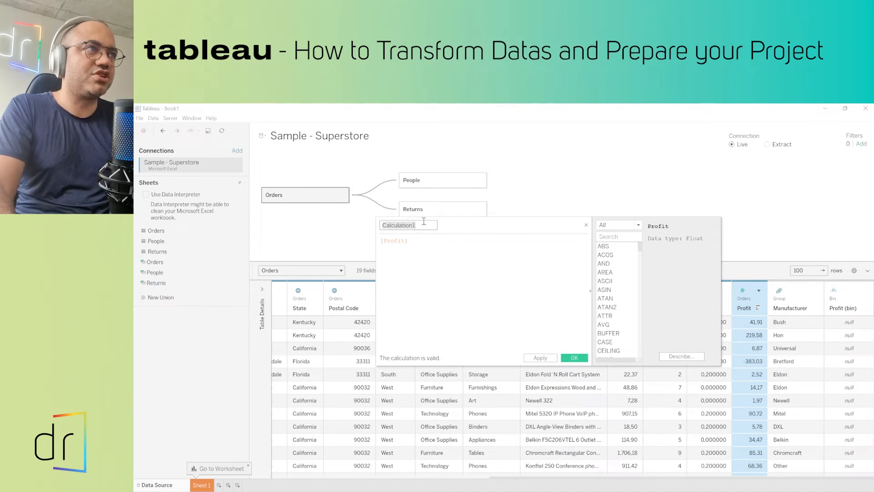
left_click_drag(422, 225, 383, 226)
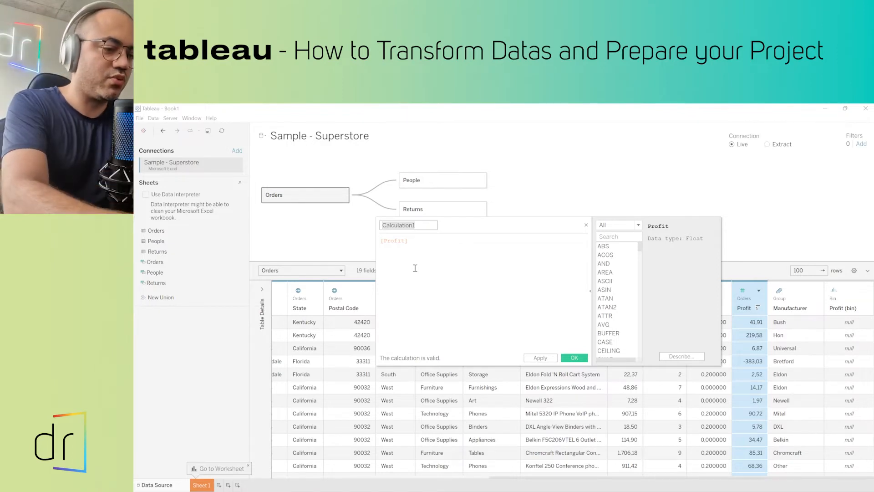
type("Un")
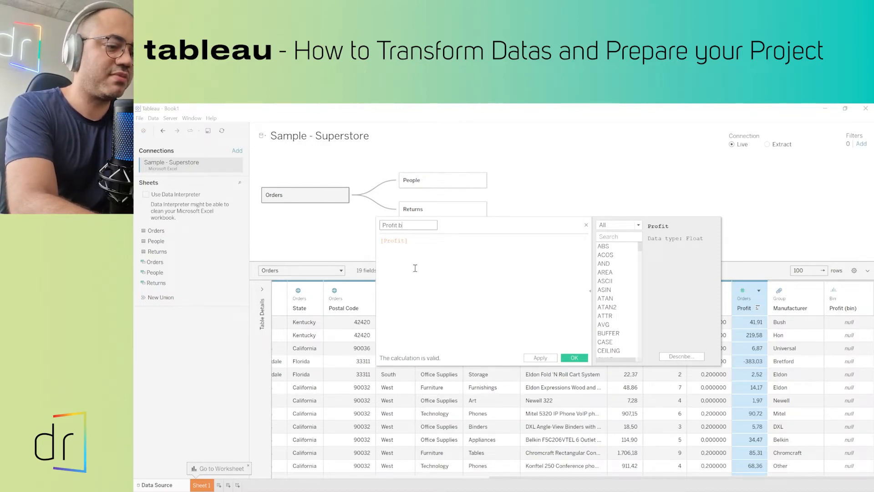
type("unit")
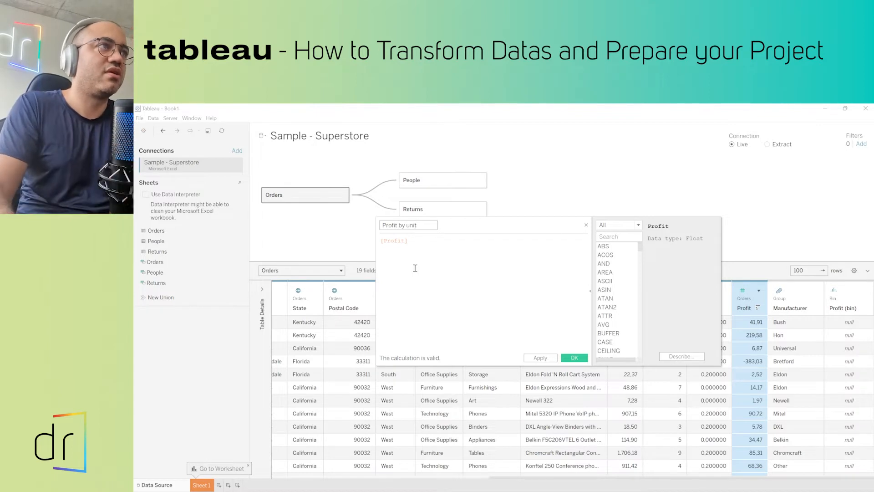
Complete the Profit by unit formula as [Profit]/[Quantity]
left_click(419, 244)
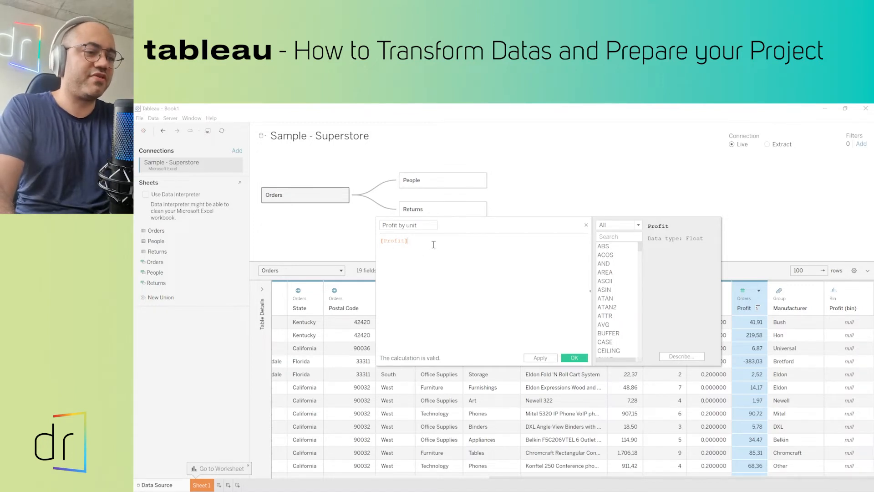
type("/quan")
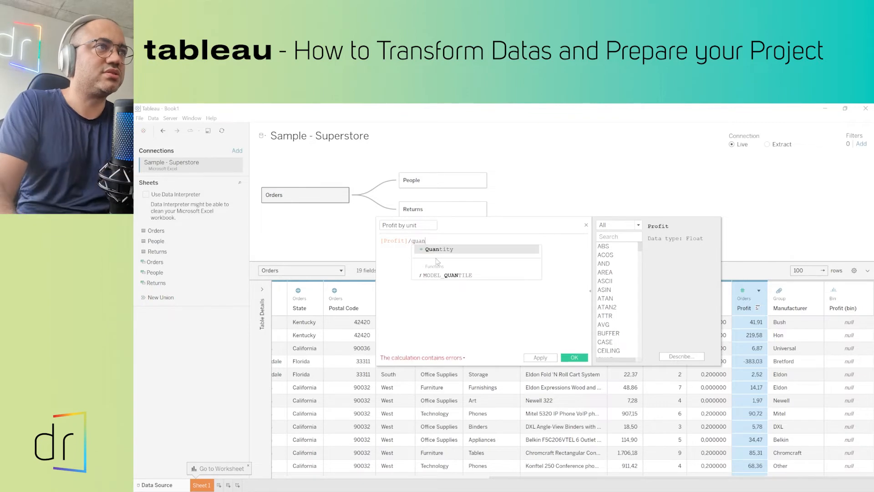
left_click(445, 249)
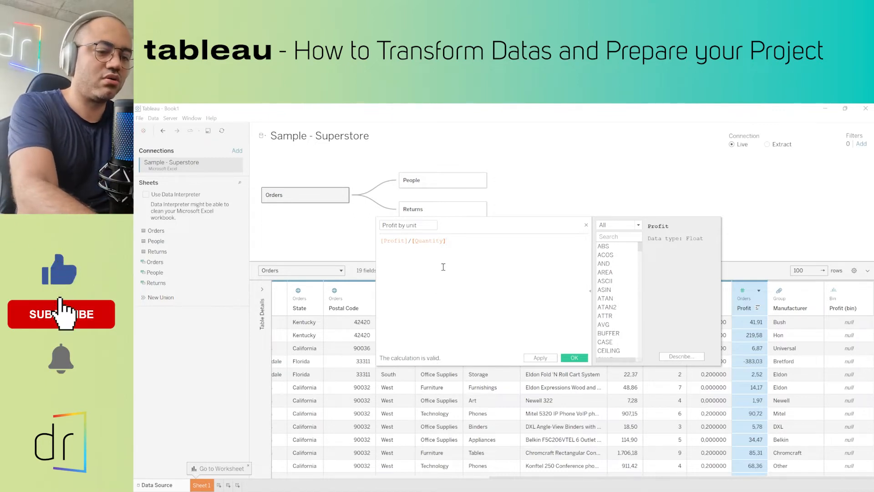
Try a stray closing character after [Quantity], inspect the calculation error details and remove the character
type(")")
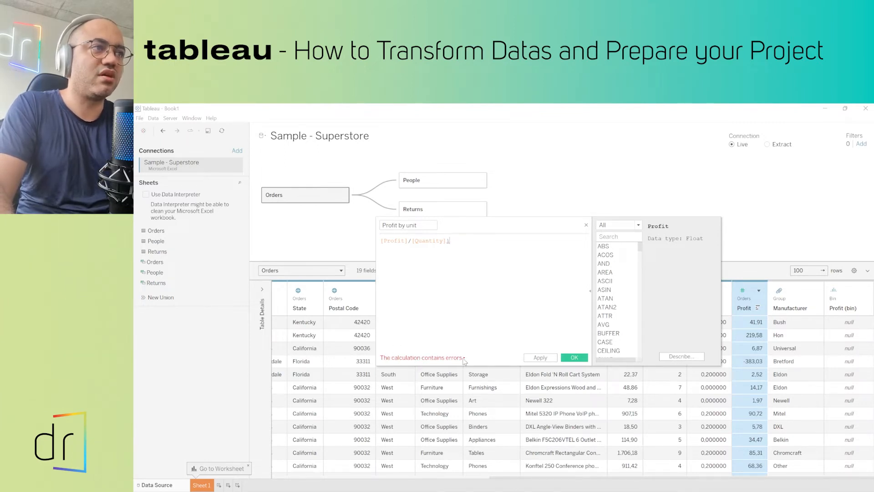
mouse_move(465, 361)
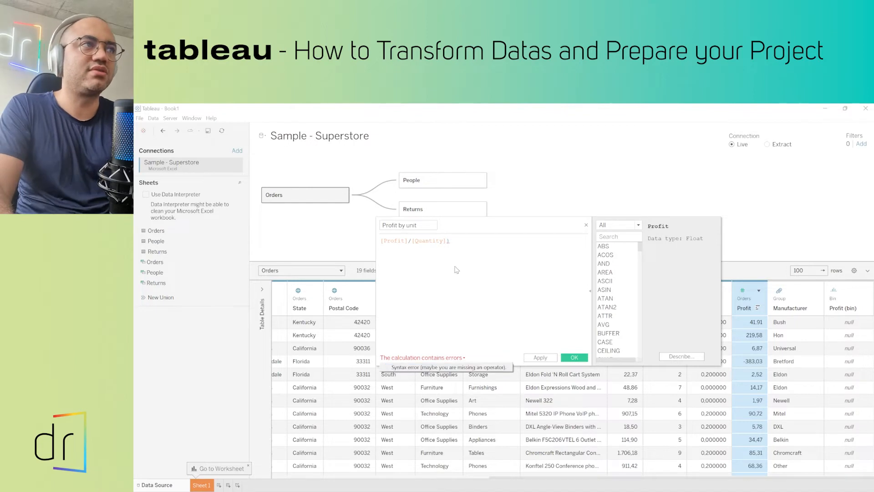
key("BackSpace")
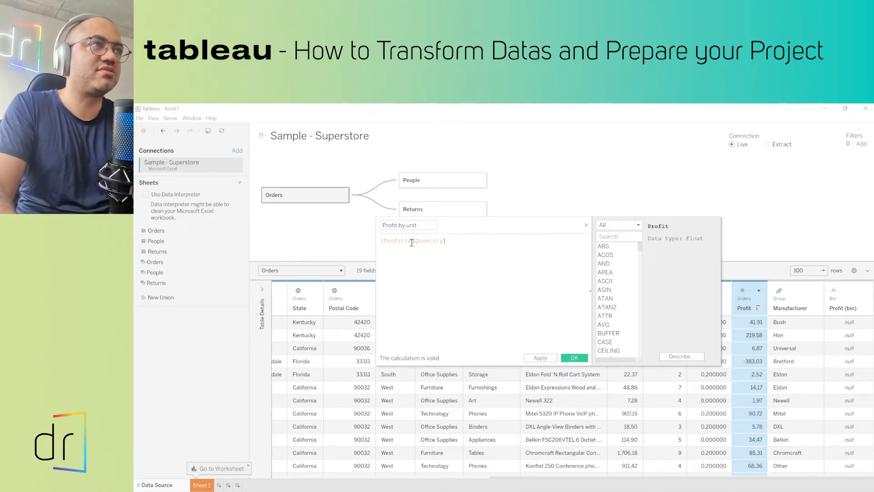
Save the calculated field and review the Profit by unit values in the Orders rows
left_click(574, 357)
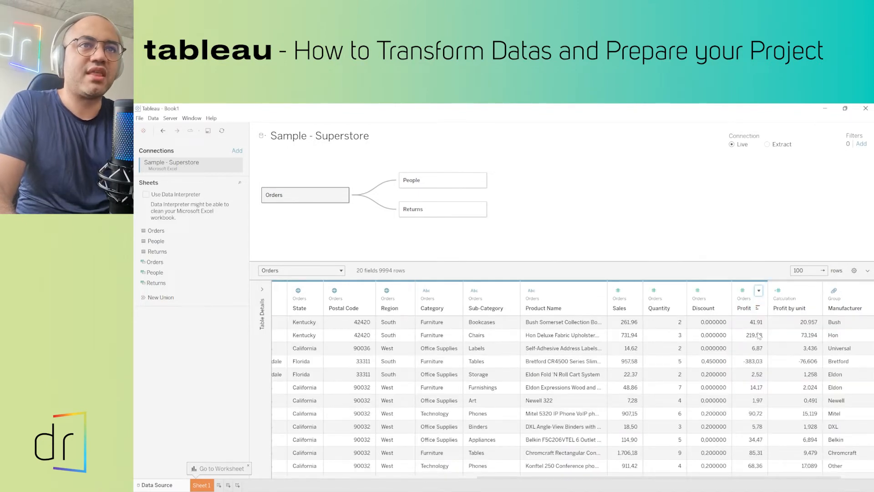
left_click_drag(510, 482, 586, 488)
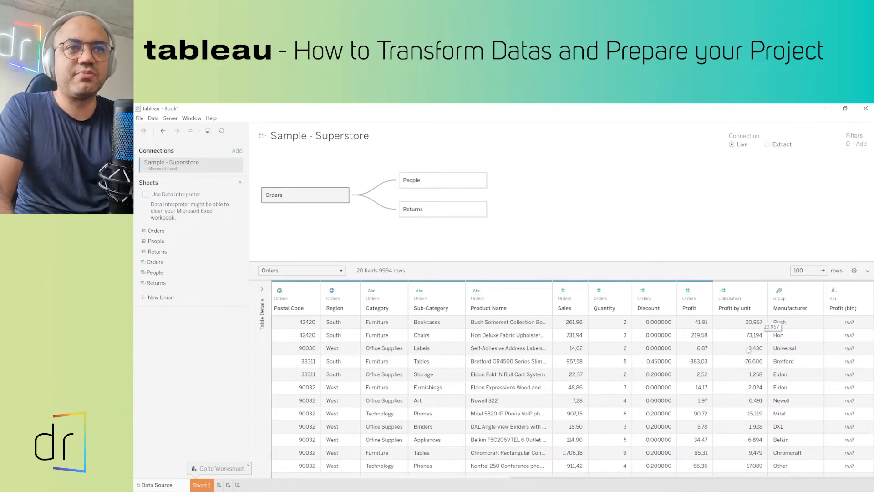
scroll(749, 362, "down", 10)
scroll(749, 363, "down", 10)
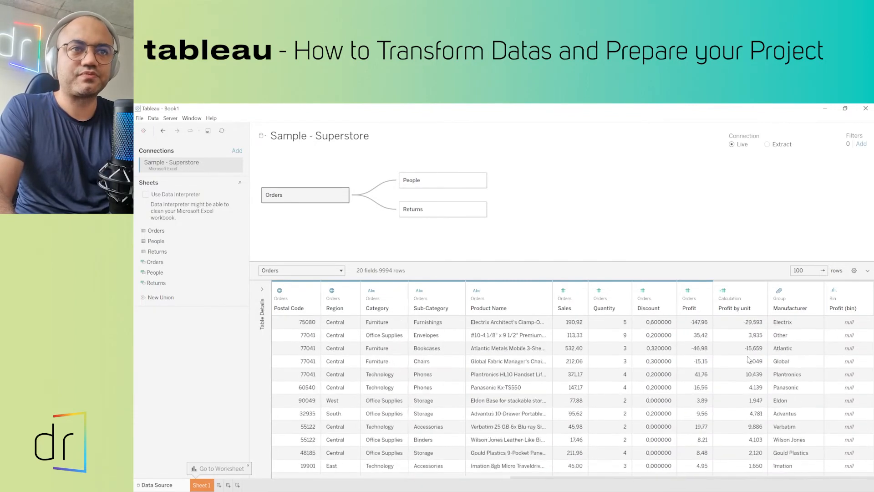
scroll(749, 358, "up", 15)
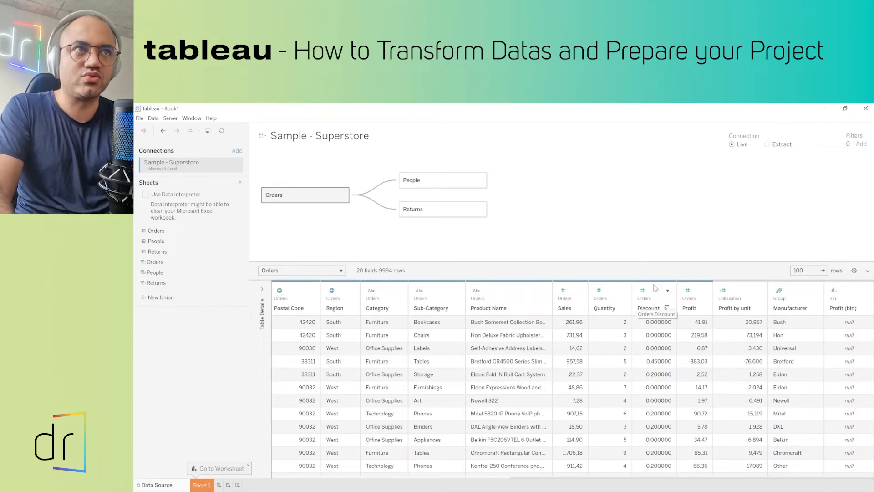
Start a calculated field based on the Discount column and search the function list for av
right_click(655, 286)
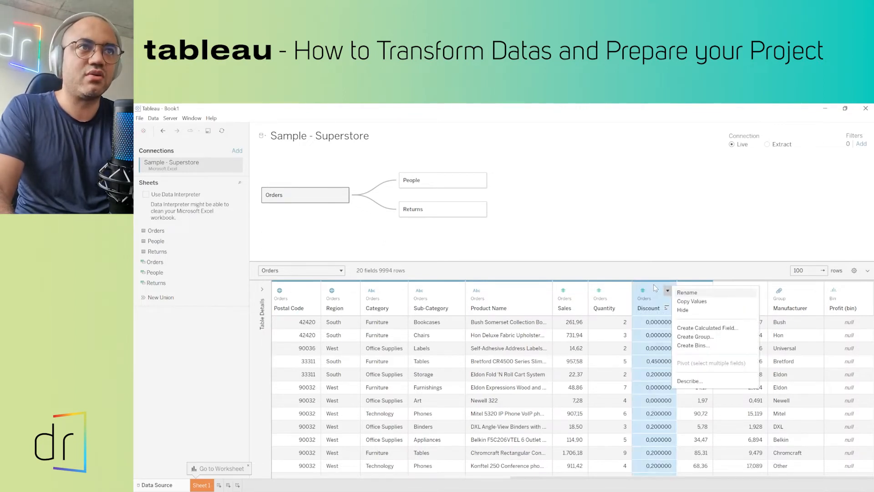
left_click(707, 328)
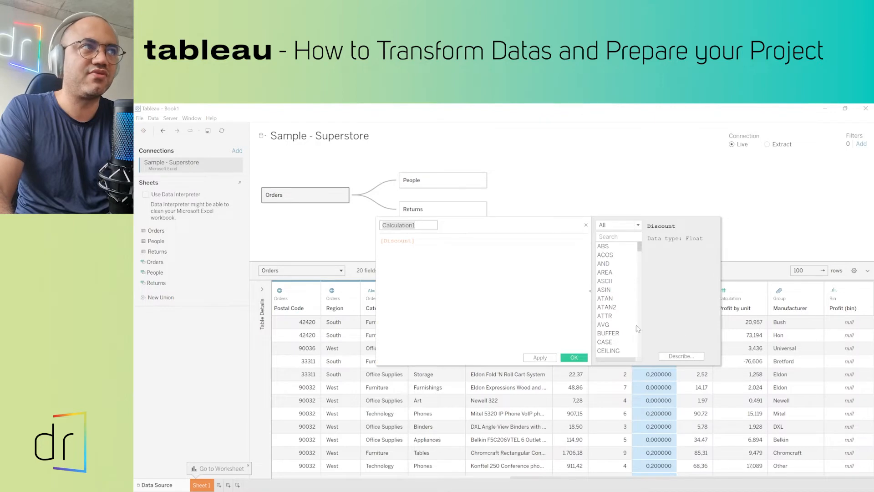
left_click(466, 252)
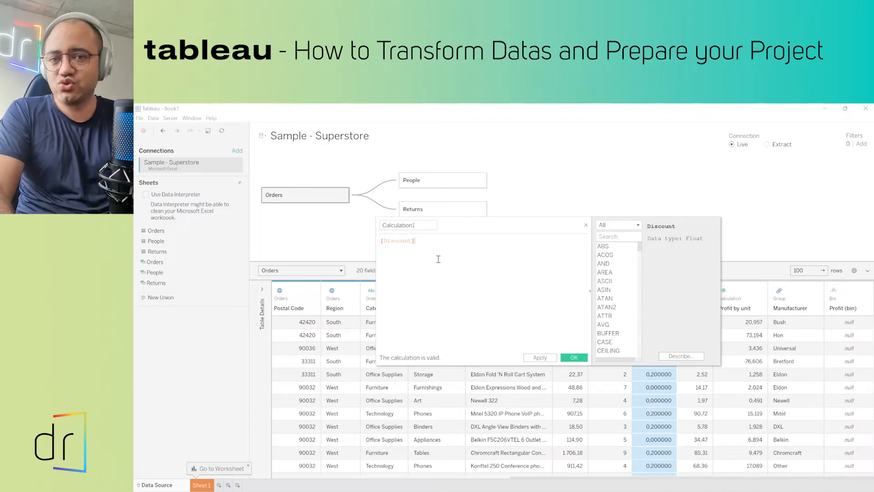
left_click(621, 238)
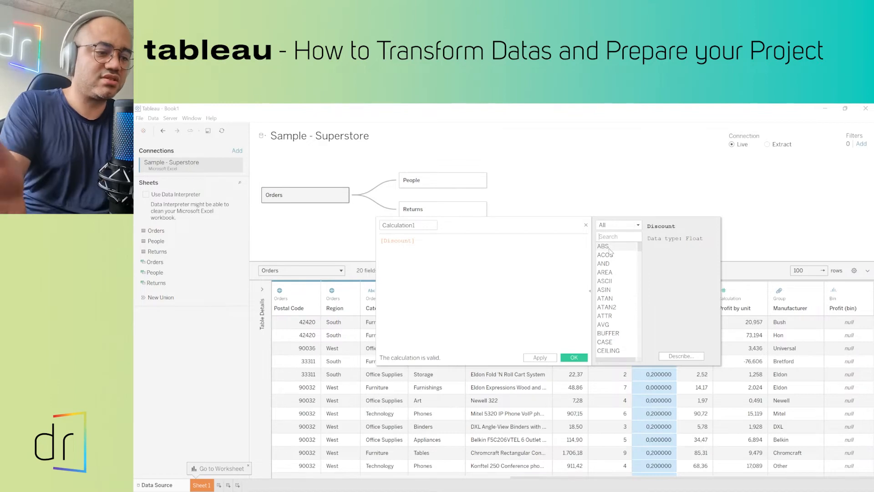
type("av")
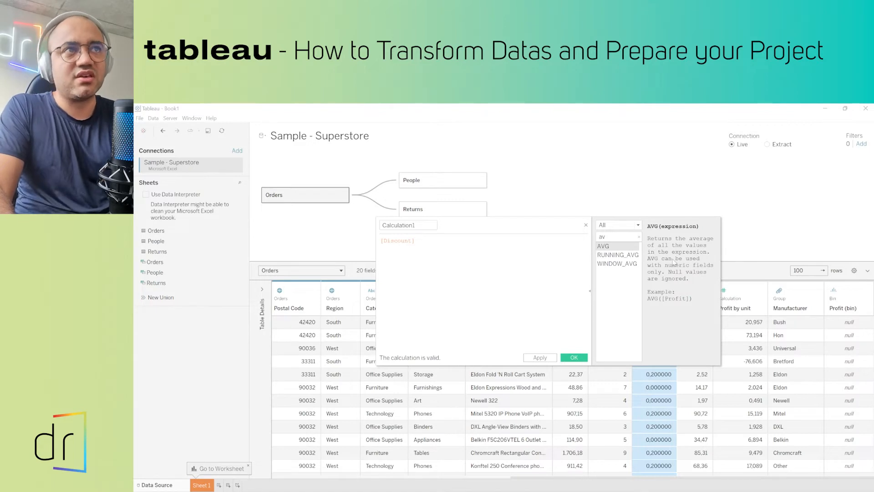
Try the AVG function in the formula as AVG([Discount]) and discard the calculation without saving
double_click(610, 246)
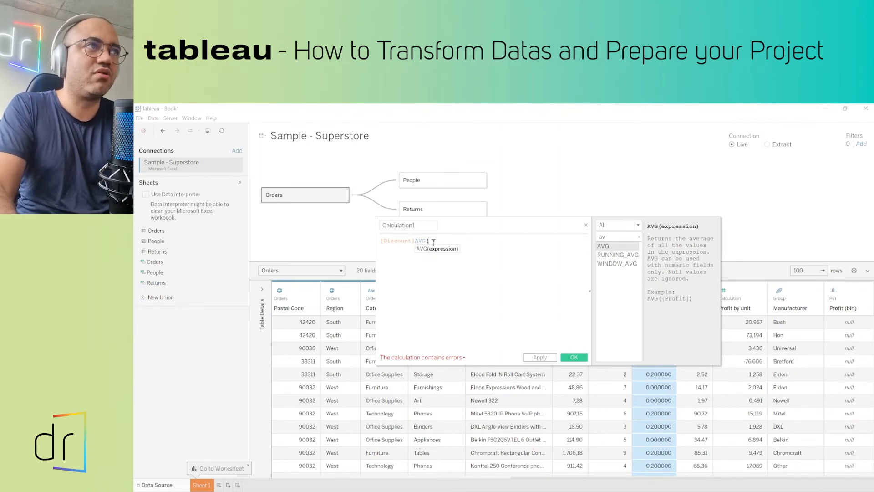
left_click_drag(415, 240, 372, 241)
key("BackSpace")
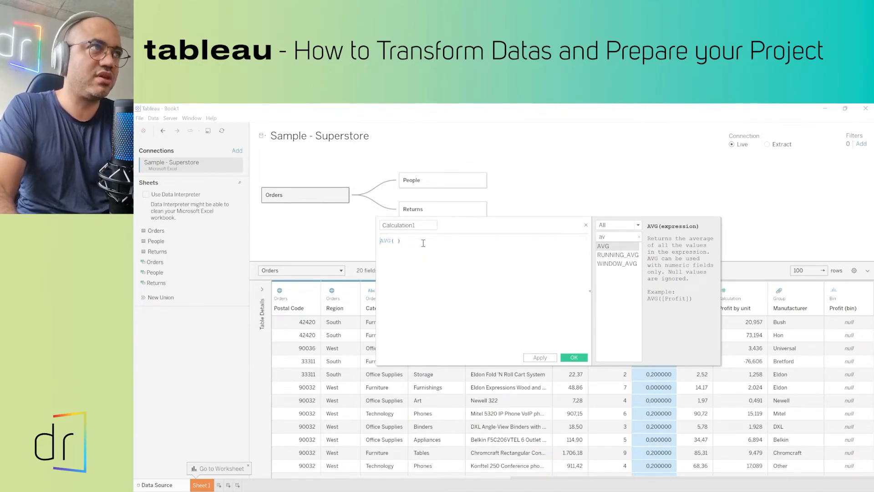
key("ctrl+z")
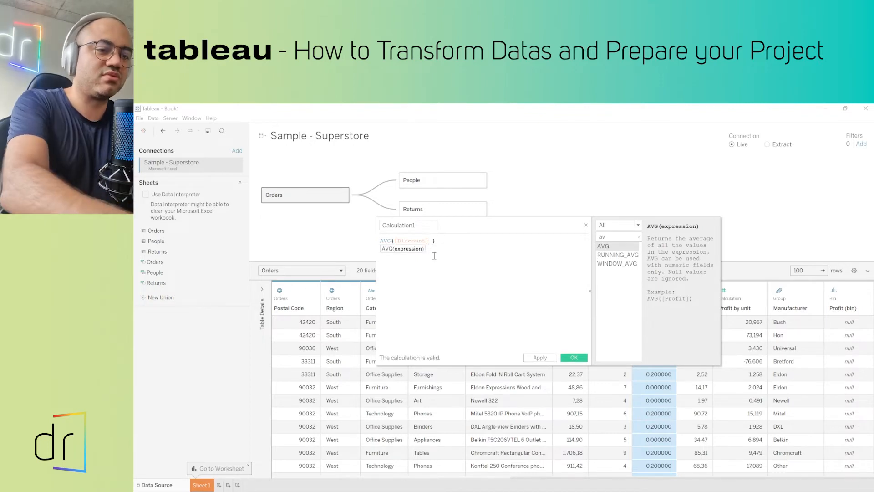
key("BackSpace")
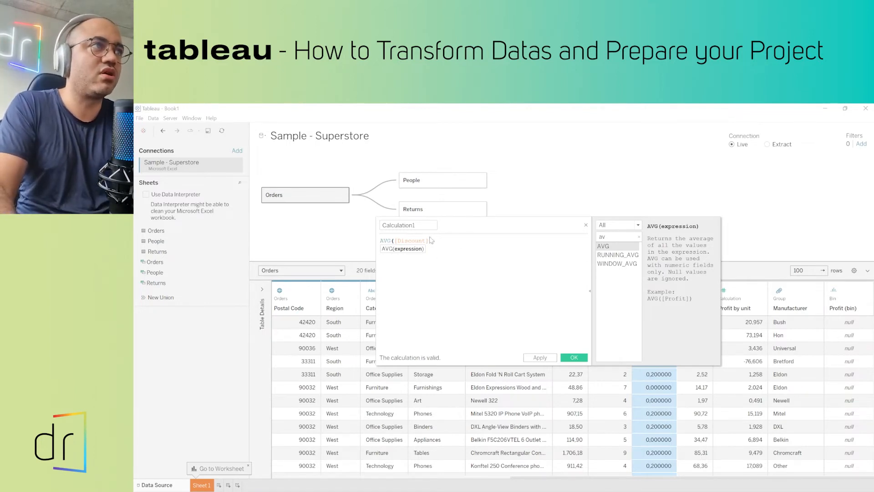
left_click(587, 226)
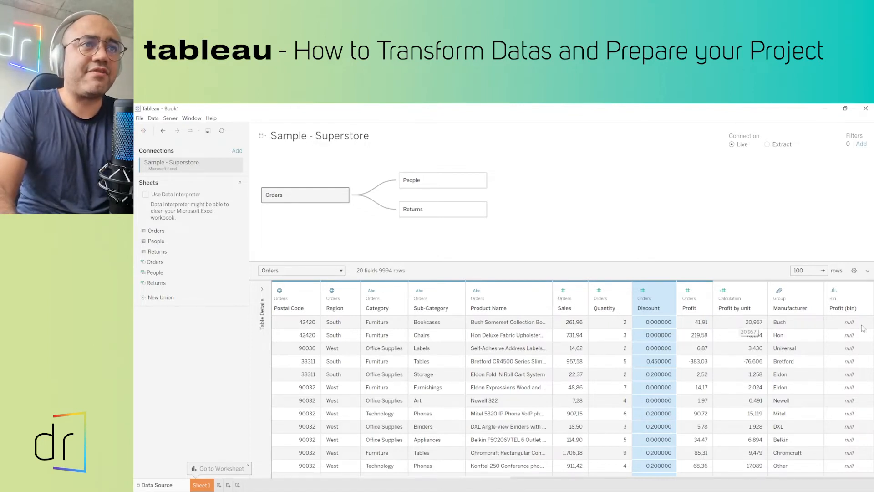
Start a calculated field based on the Profit by unit column and insert the IF function ahead of the field reference
left_click(741, 298)
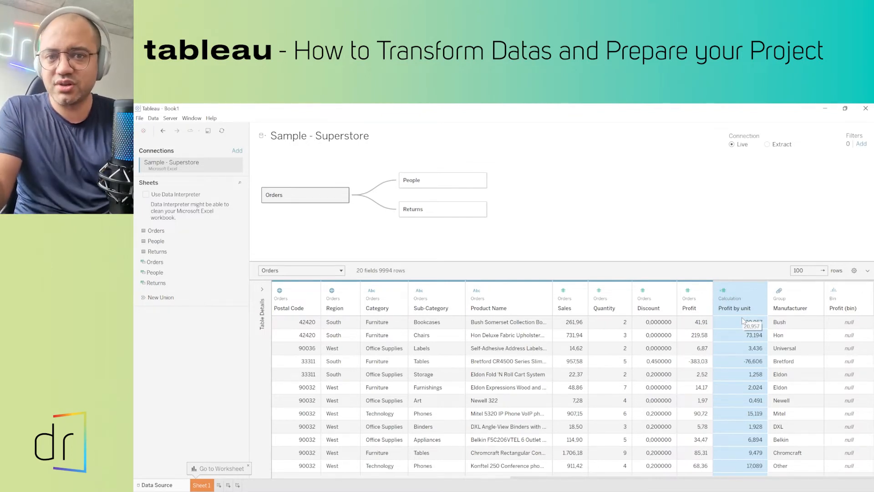
right_click(737, 286)
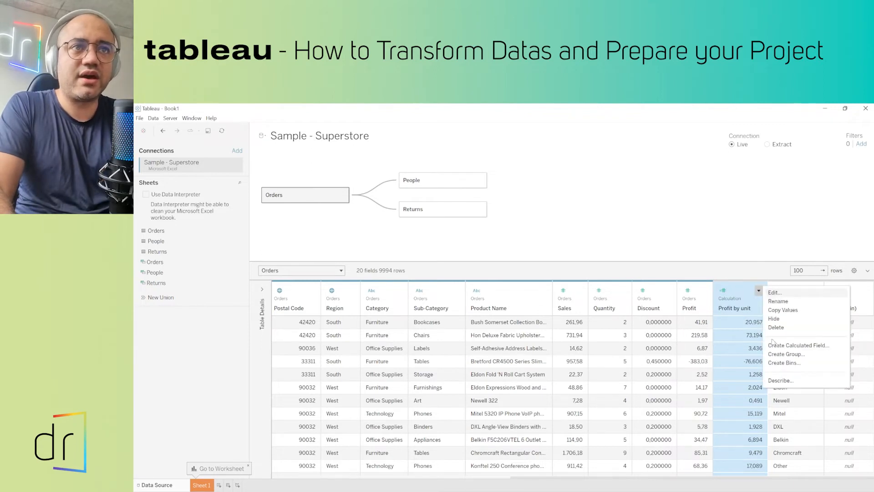
left_click(783, 346)
left_click(455, 258)
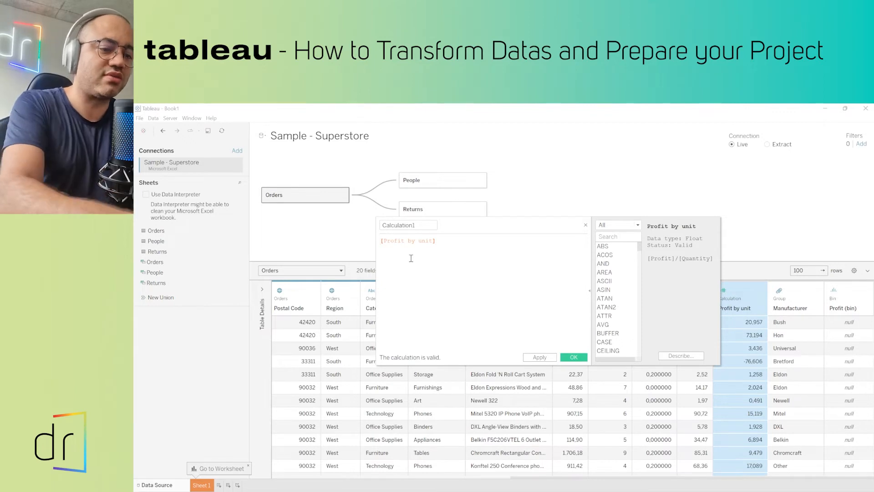
key("Return")
key("Return")
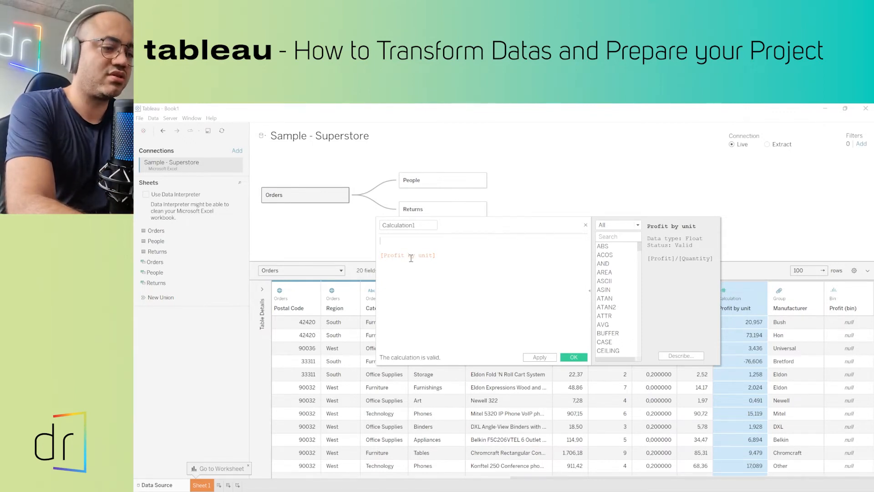
type("if")
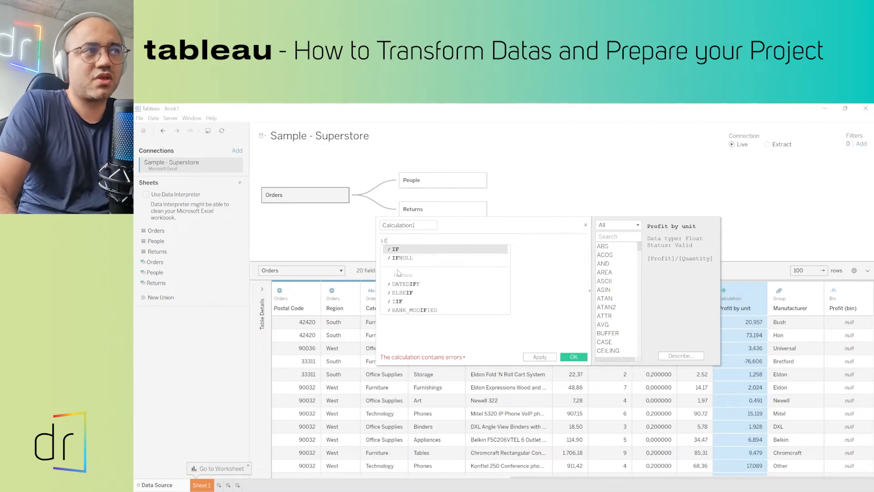
left_click(399, 251)
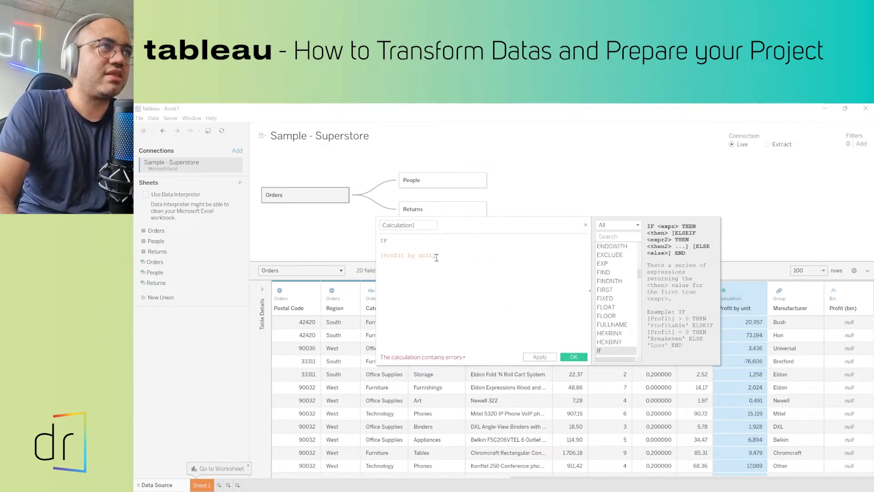
Join the field reference to the IF line and complete the condition as IF [Profit by unit] < 10
left_click_drag(438, 257, 381, 259)
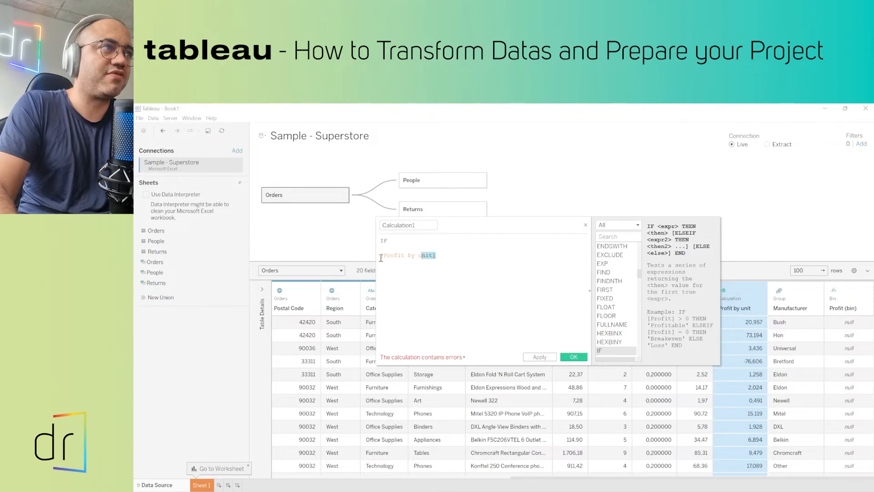
left_click(389, 265)
key("BackSpace")
key("BackSpace")
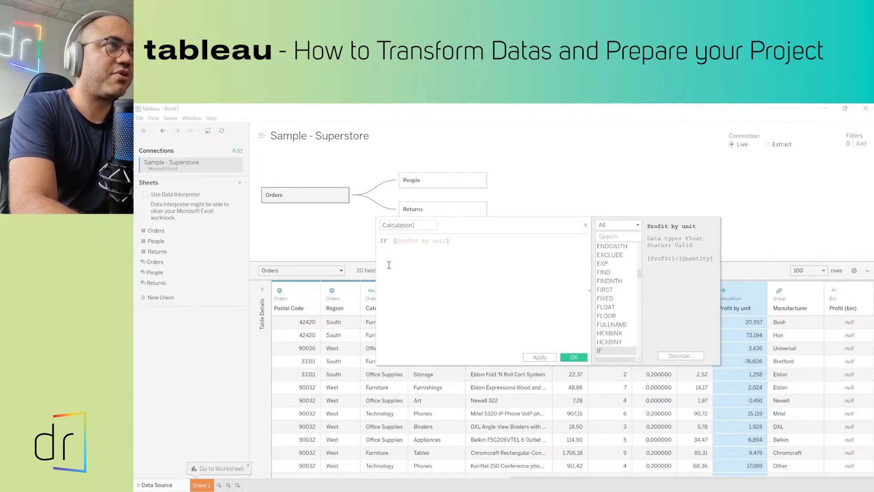
key("BackSpace")
left_click(460, 240)
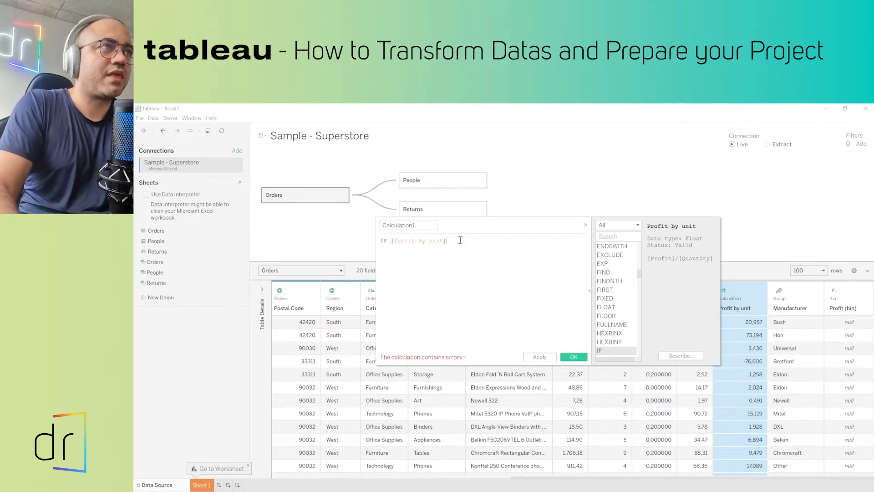
type("<")
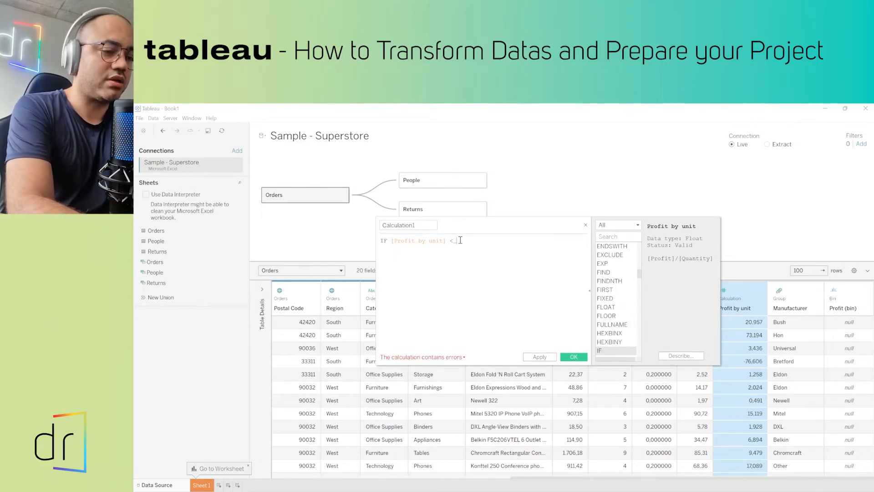
type(" 10")
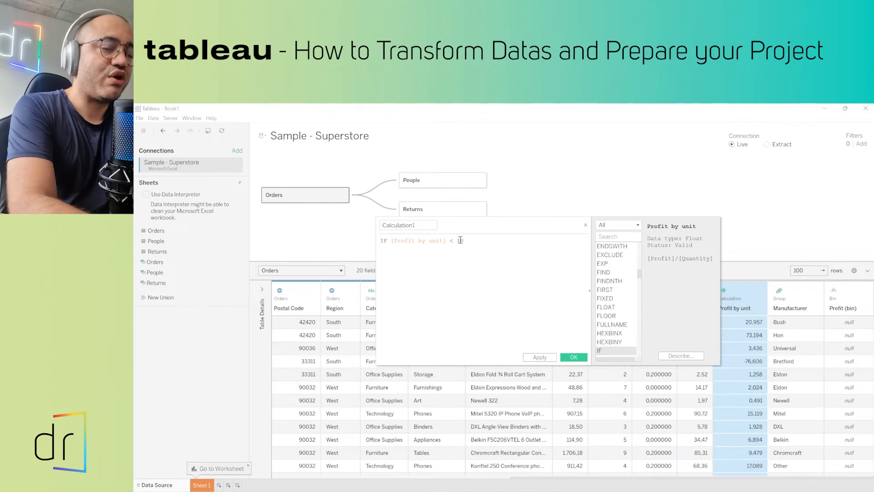
Add the THEN branch to the formula with the result "Not a Good Deal"
type(" the")
key("Return")
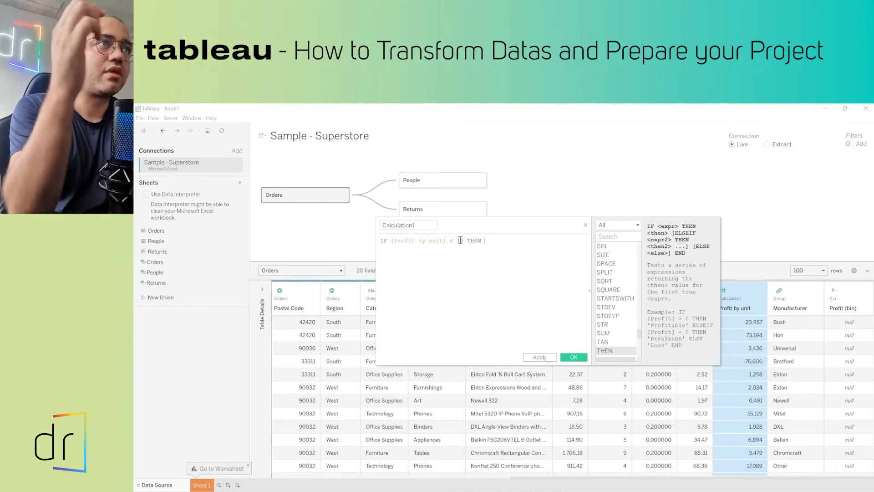
type("\"")
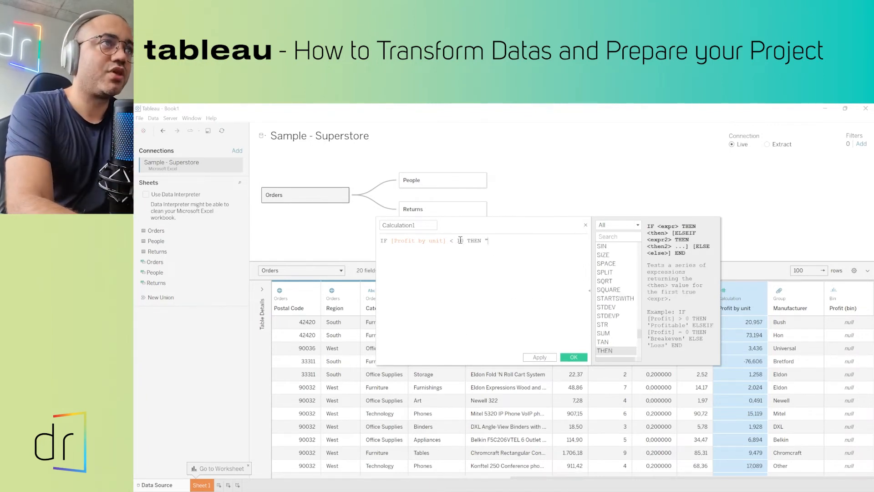
type("Not a G")
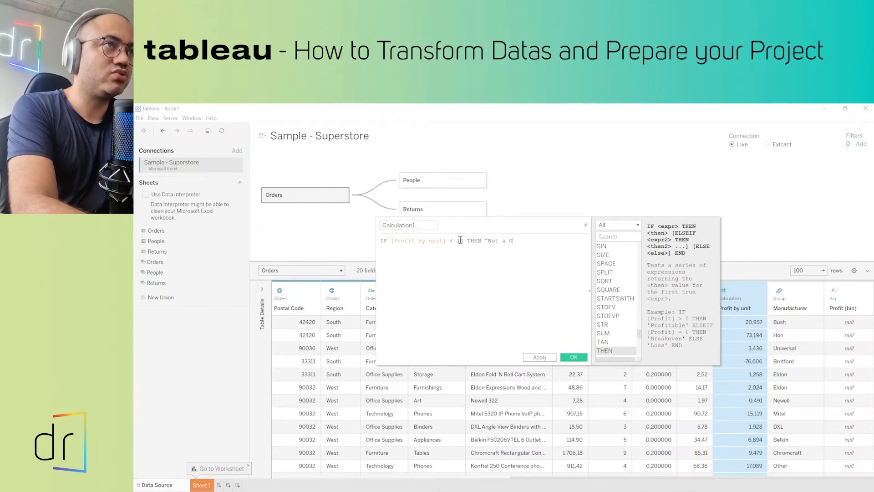
type("ood Deal\"")
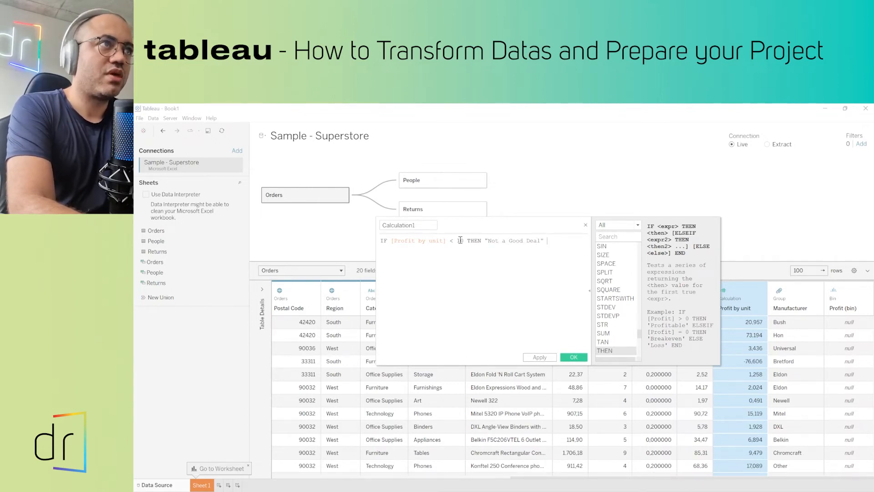
Add the ELSE branch to the formula with the result "Good Deal"
type(" else")
key("Return")
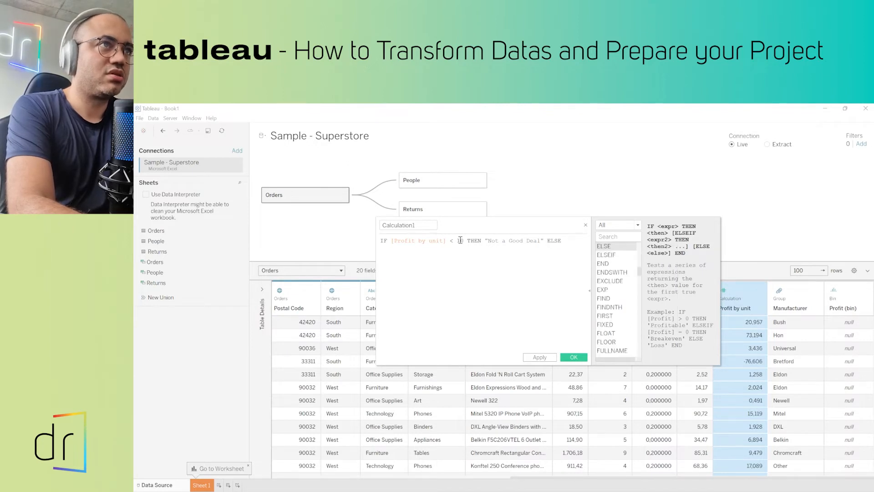
type("\"")
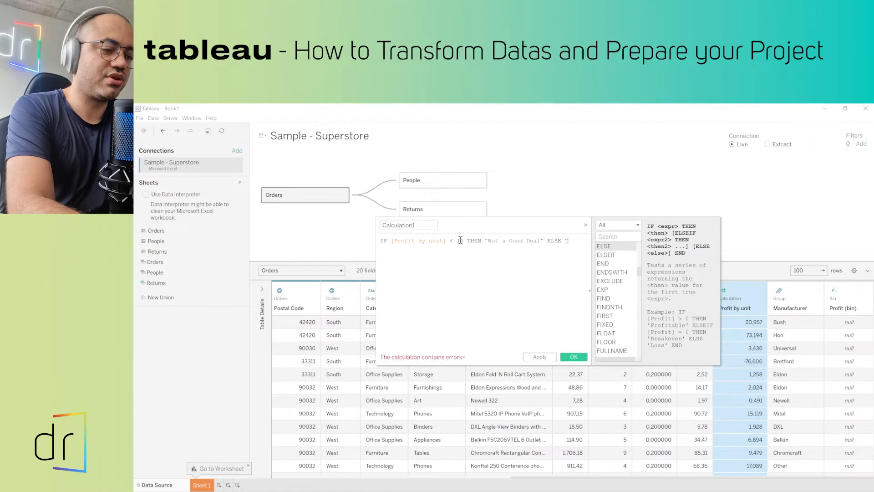
type("Good")
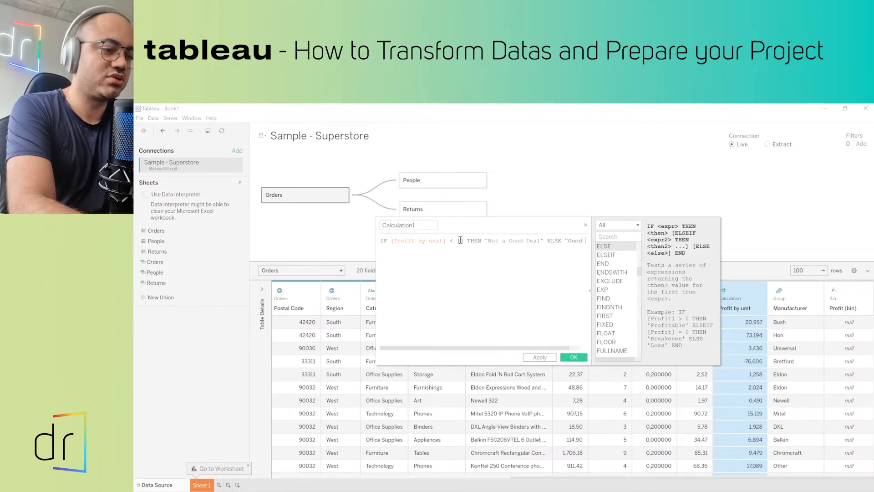
type(" Deal")
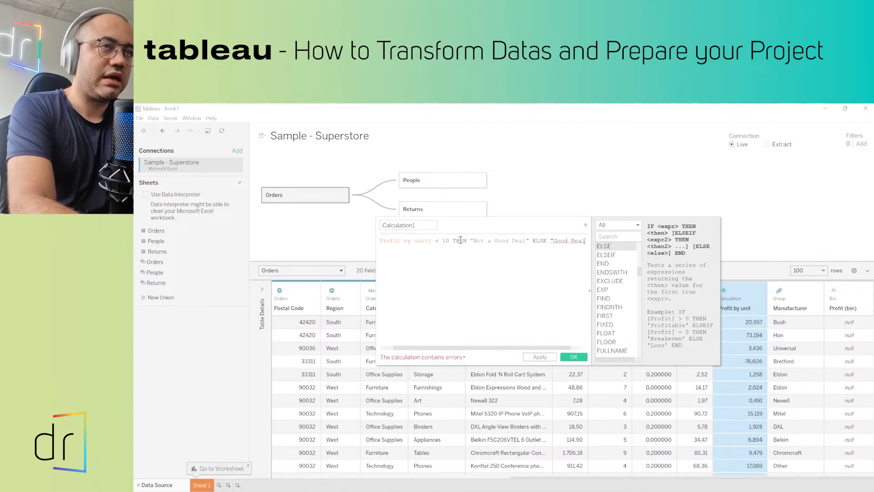
type("\"")
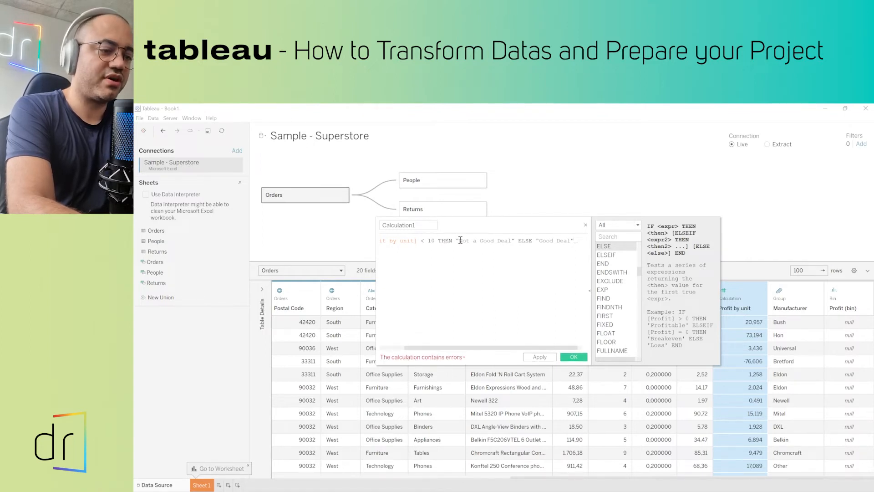
Close the IF formula with END in capital letters and save the calculated field
type(" end")
key("BackSpace")
key("BackSpace")
key("BackSpace")
type("End")
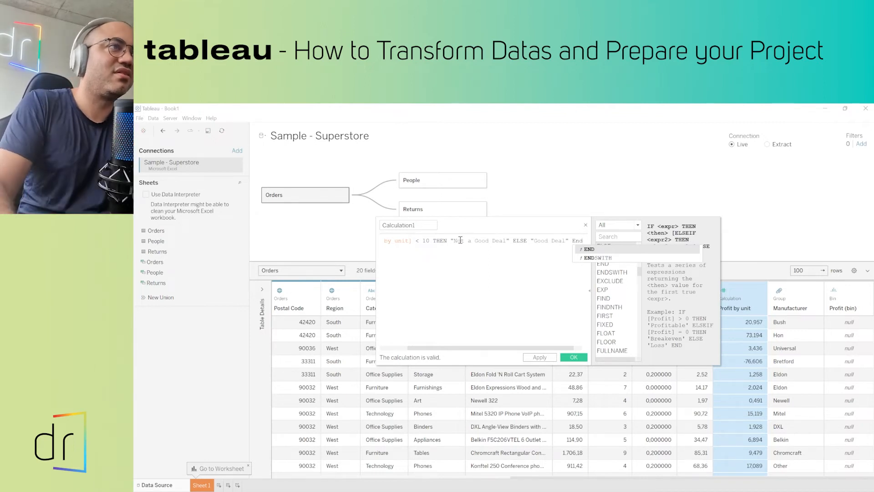
mouse_move(443, 349)
left_mouse_down()
mouse_move(430, 349)
mouse_move(449, 349)
left_mouse_up()
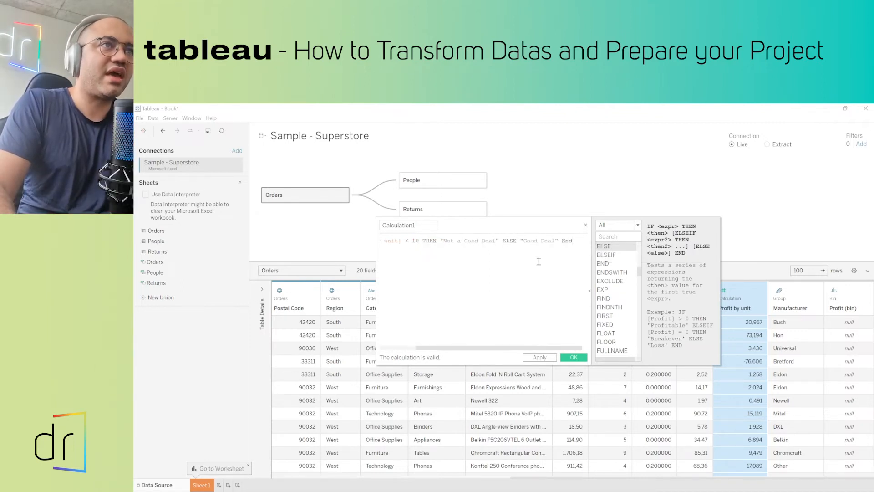
type("End")
double_click(575, 245)
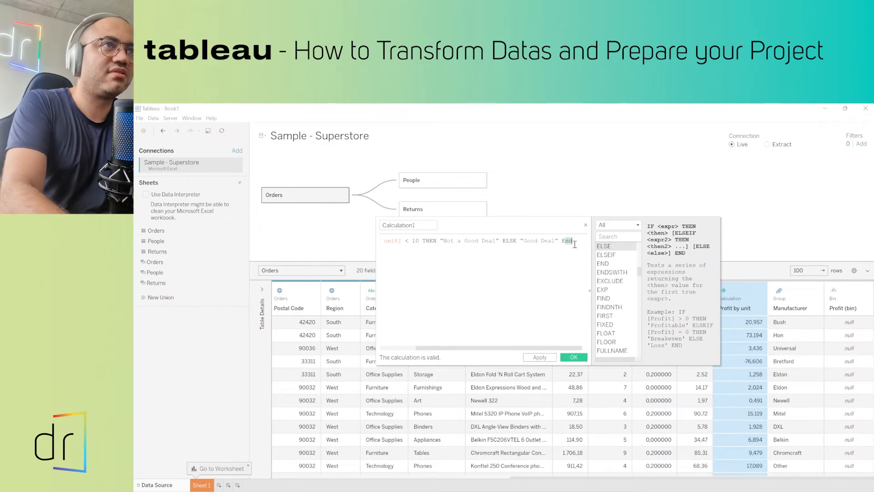
type("END")
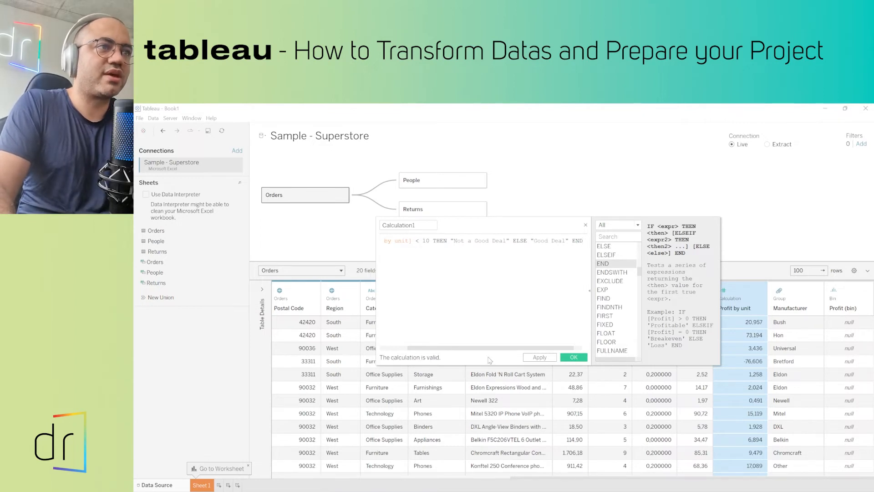
left_click(573, 358)
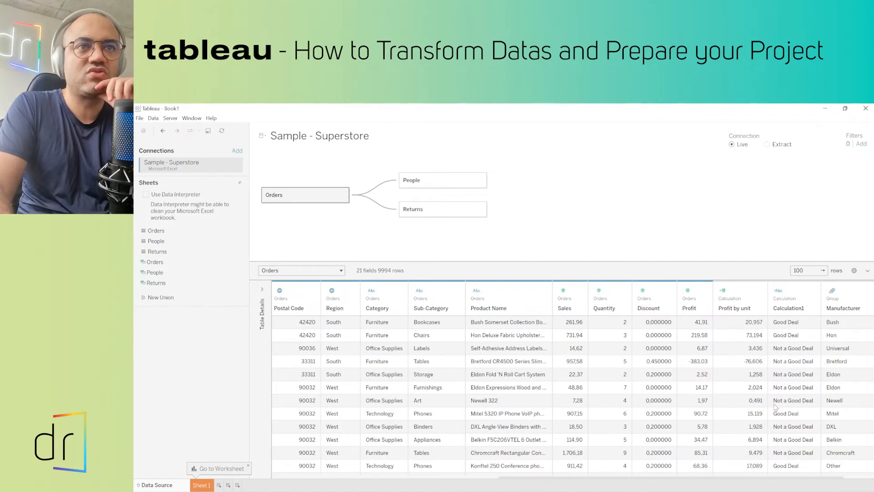
Rename the new calculated column to Deal Status and review its values in the Orders rows
double_click(792, 308)
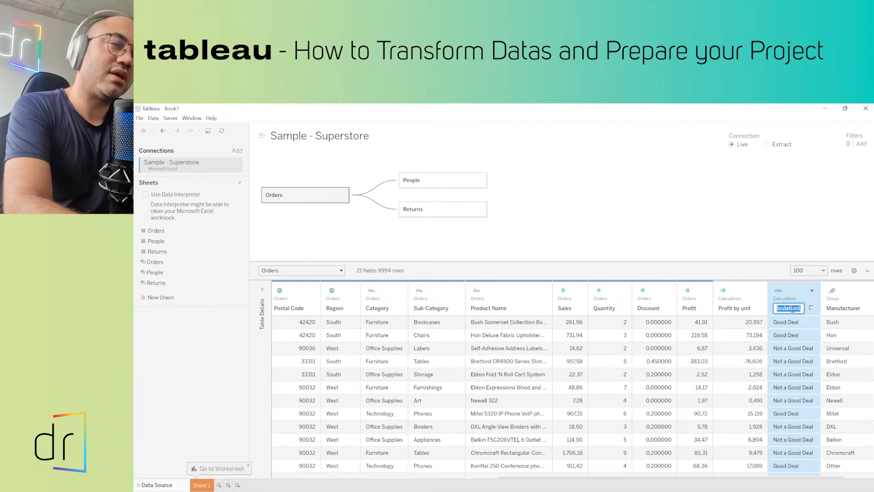
type("Deal")
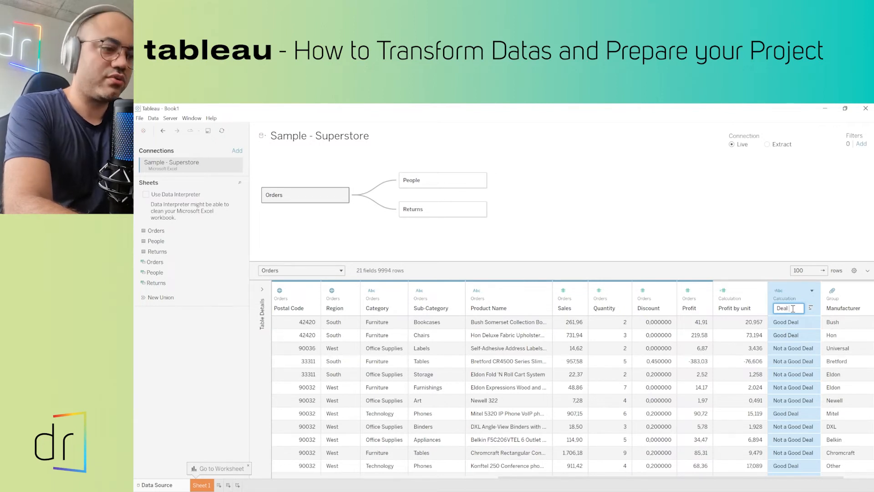
type(" Status")
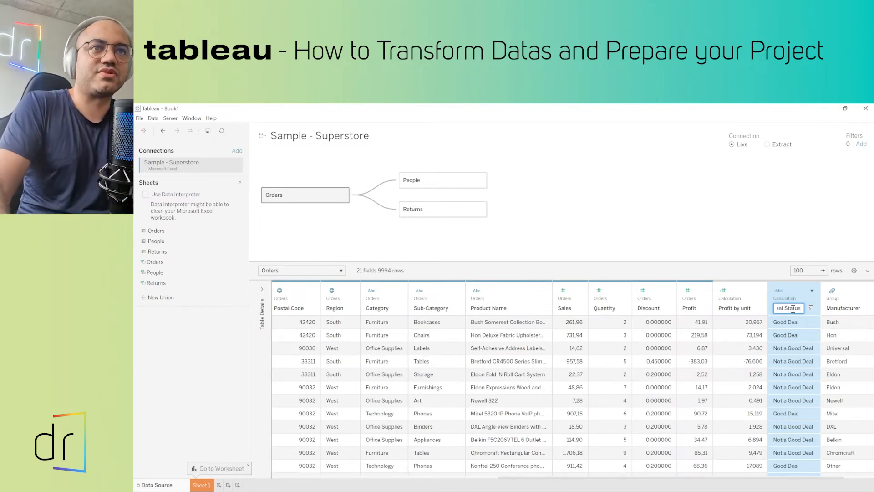
key("Return")
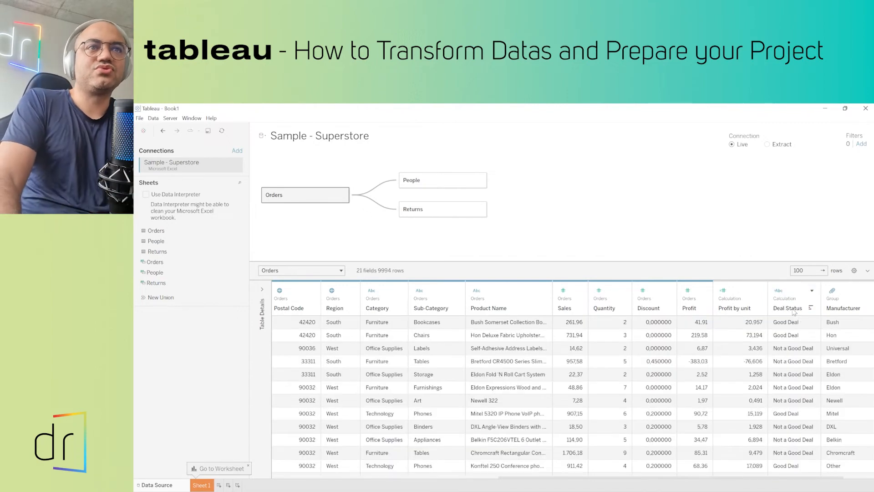
scroll(803, 349, "down", 8)
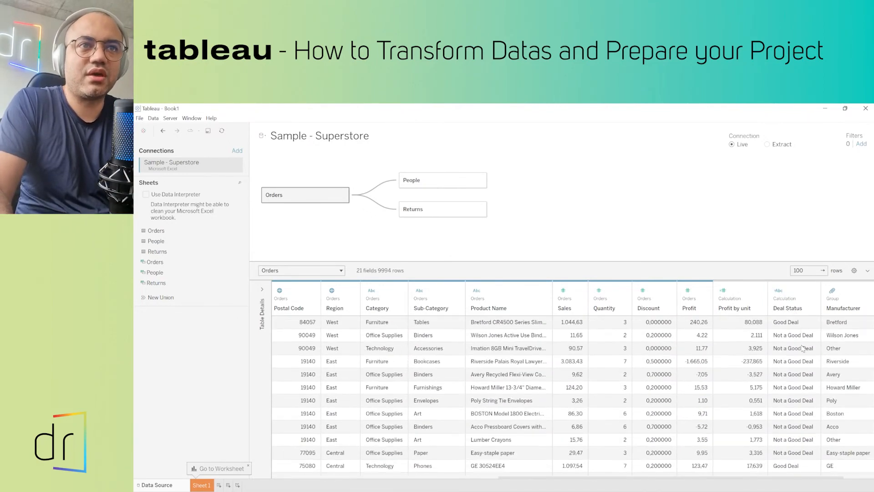
scroll(803, 349, "up", 8)
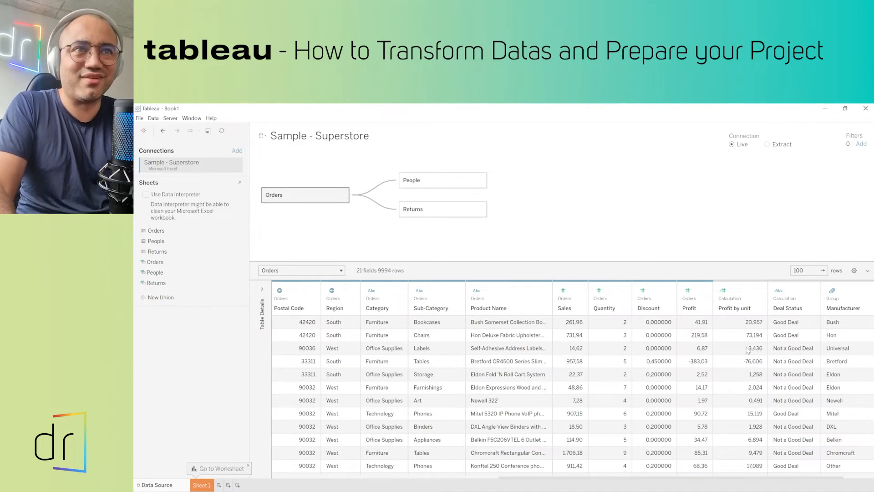
Start creating a group from the Profit by unit field in the Orders table
left_click(740, 288)
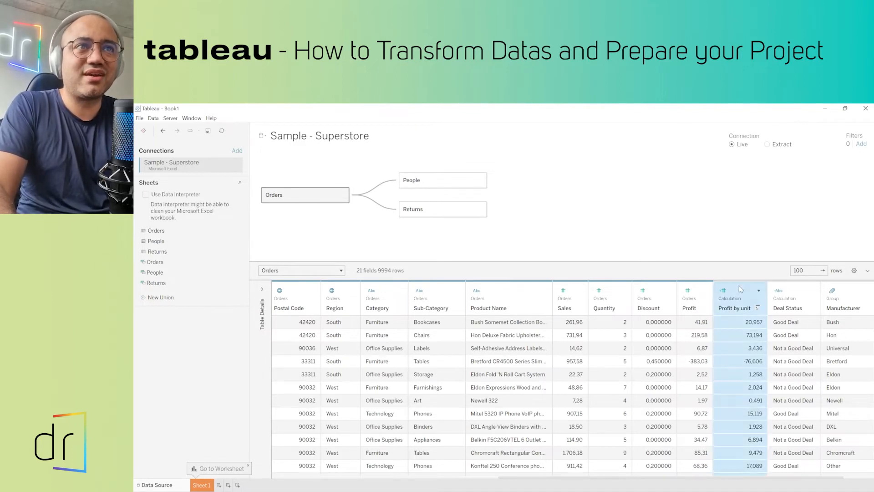
left_click(758, 290)
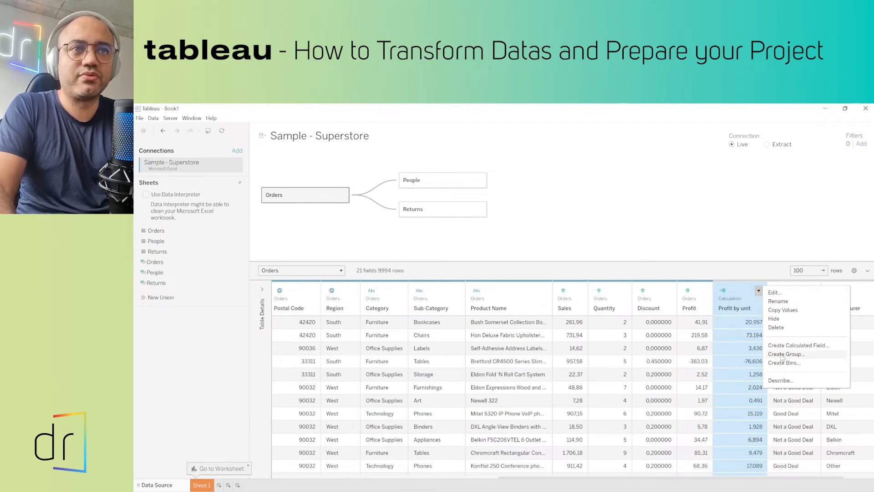
left_click(800, 355)
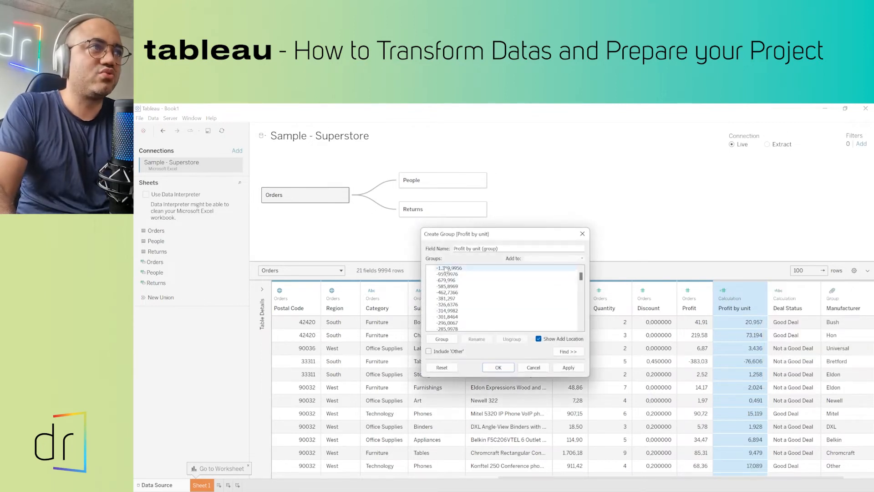
Look through the ungrouped Profit by unit values to find where they change from negative to positive
scroll(448, 276, "down", 5)
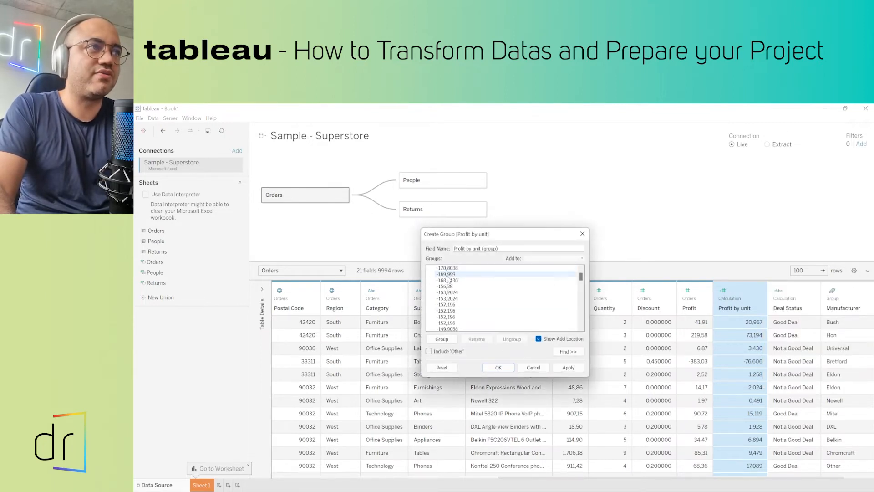
scroll(449, 280, "down", 10)
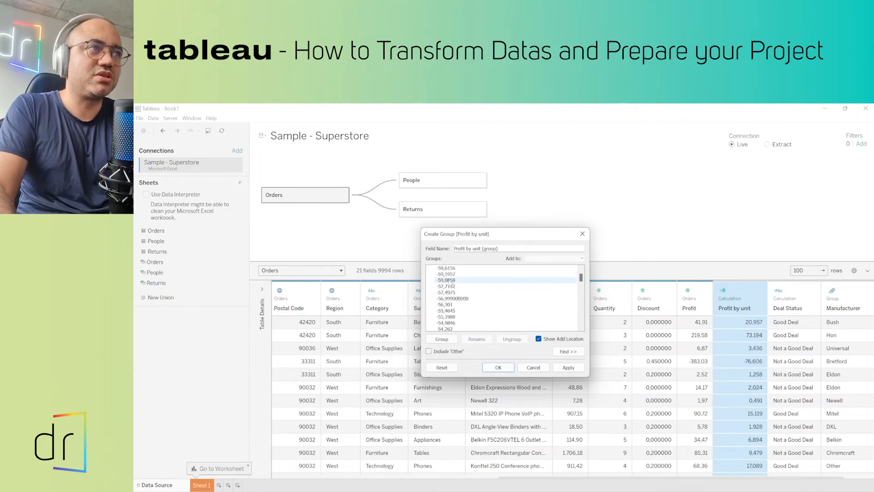
scroll(448, 283, "down", 10)
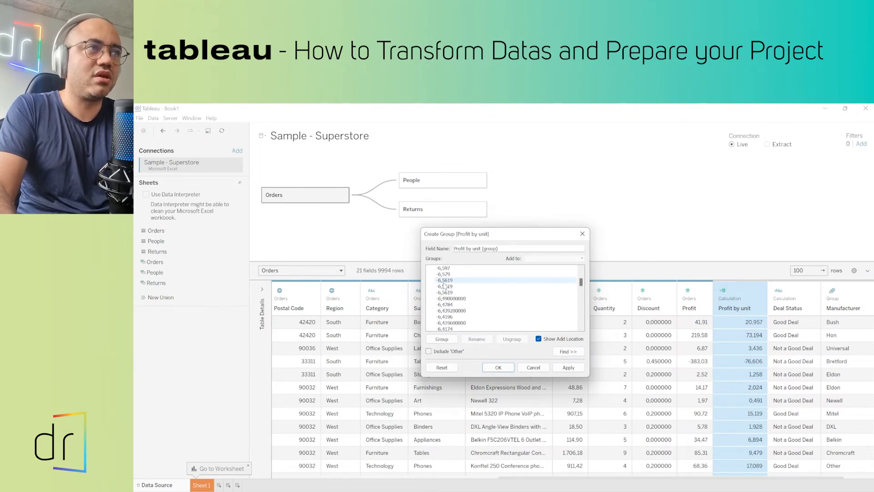
scroll(448, 287, "down", 6)
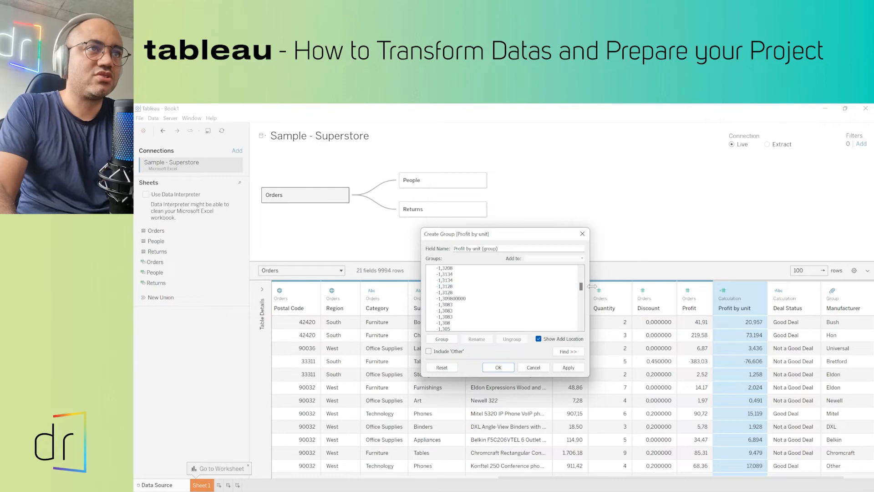
left_click_drag(581, 290, 581, 280)
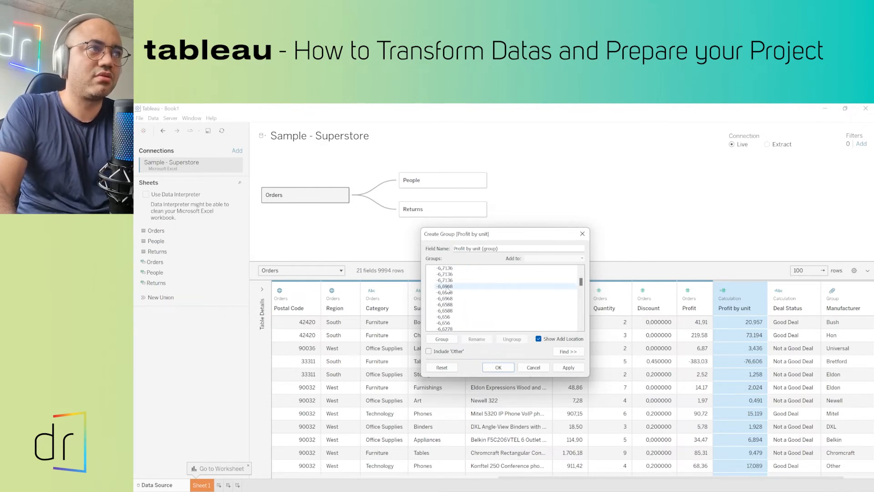
scroll(447, 290, "down", 5)
scroll(449, 290, "down", 2)
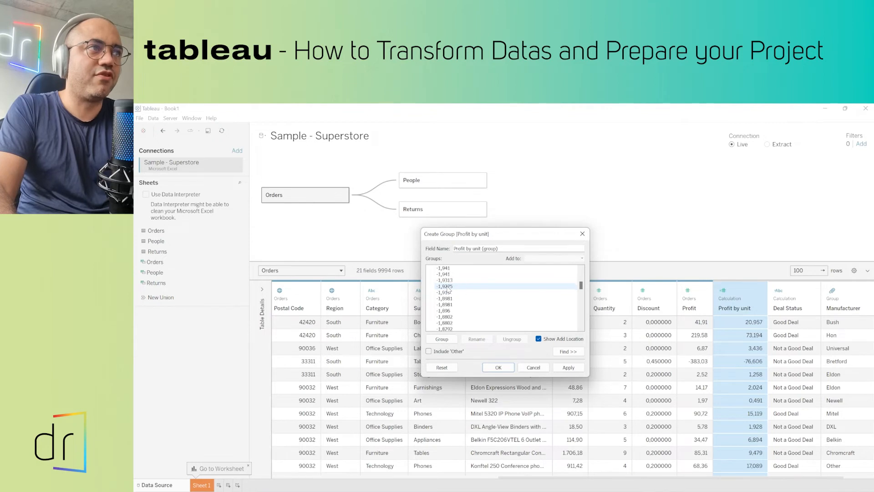
scroll(448, 290, "down", 5)
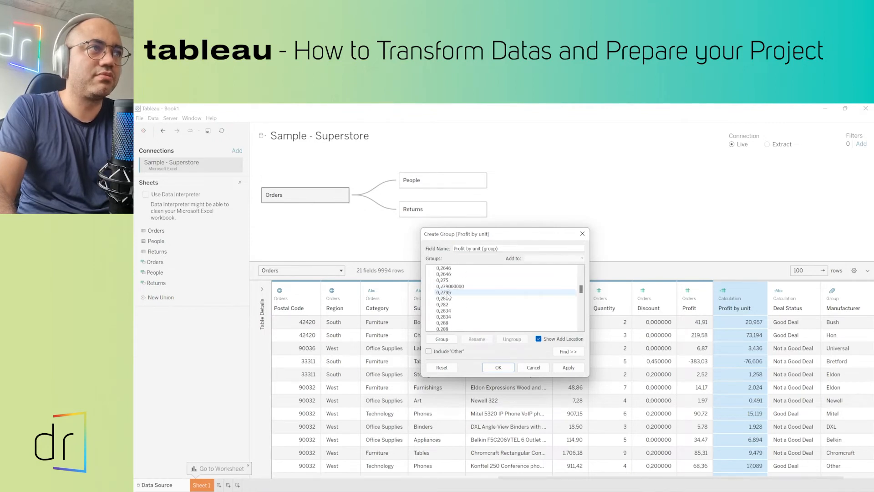
scroll(448, 295, "down", 5)
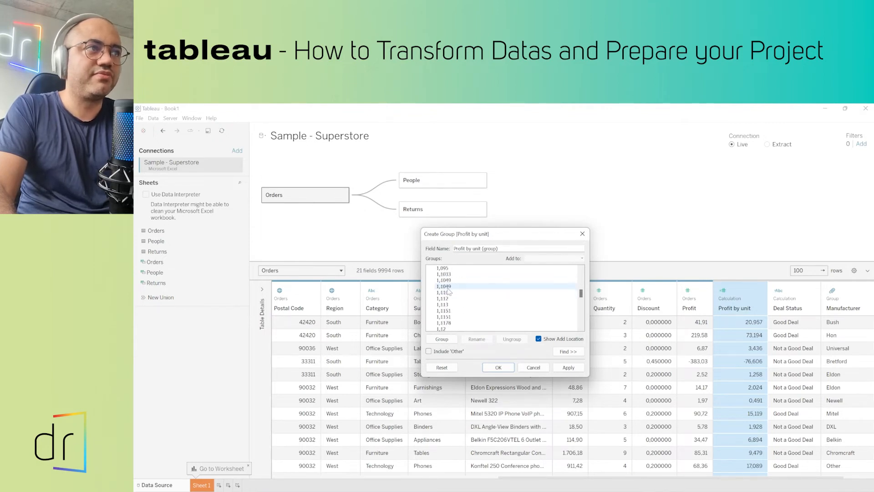
scroll(448, 289, "down", 5)
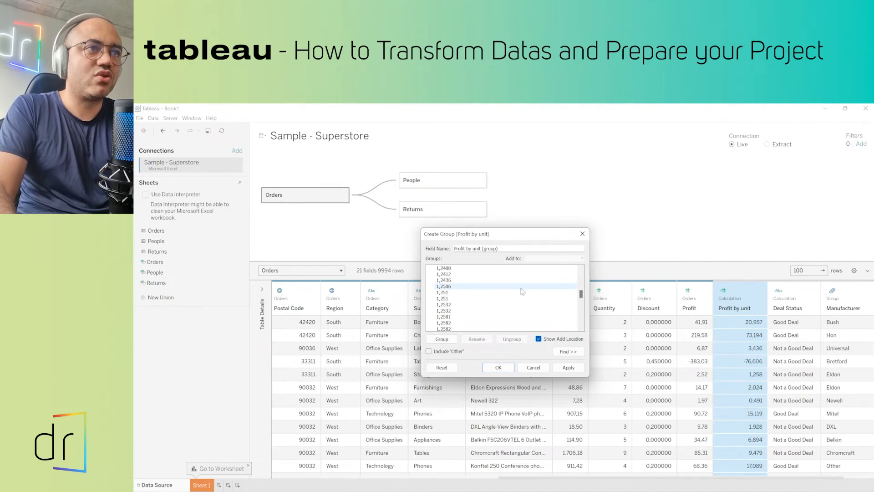
Group all Profit by unit values from -1.319,9956 through 0 and name the group Bad Deal
left_click_drag(582, 296, 582, 276)
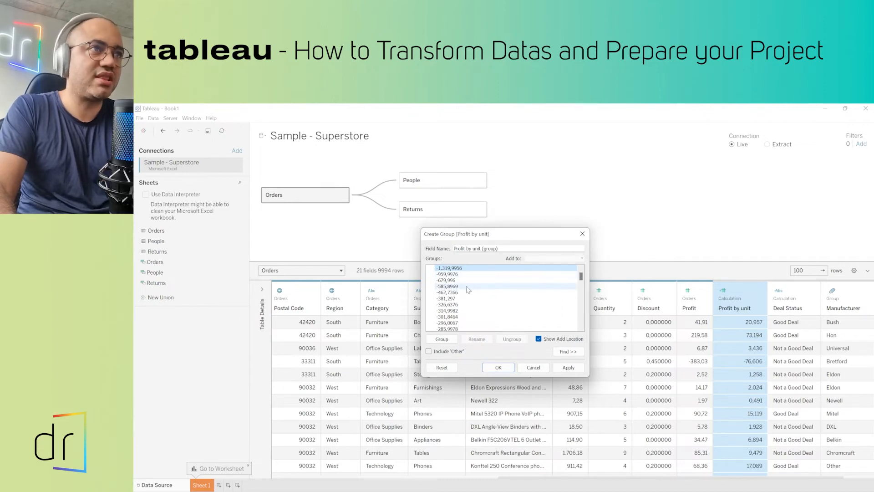
left_click_drag(581, 279, 583, 290)
scroll(521, 294, "up", 3)
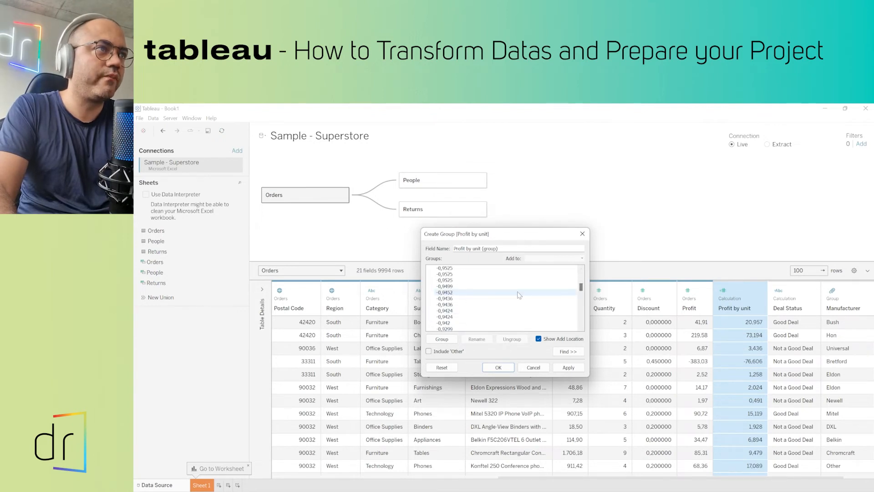
scroll(521, 294, "up", 2)
scroll(523, 294, "down", 5)
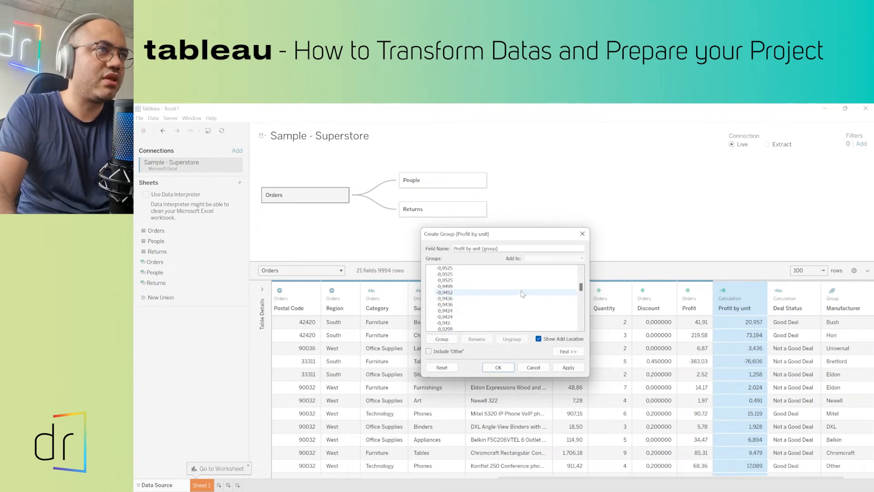
scroll(522, 294, "down", 5)
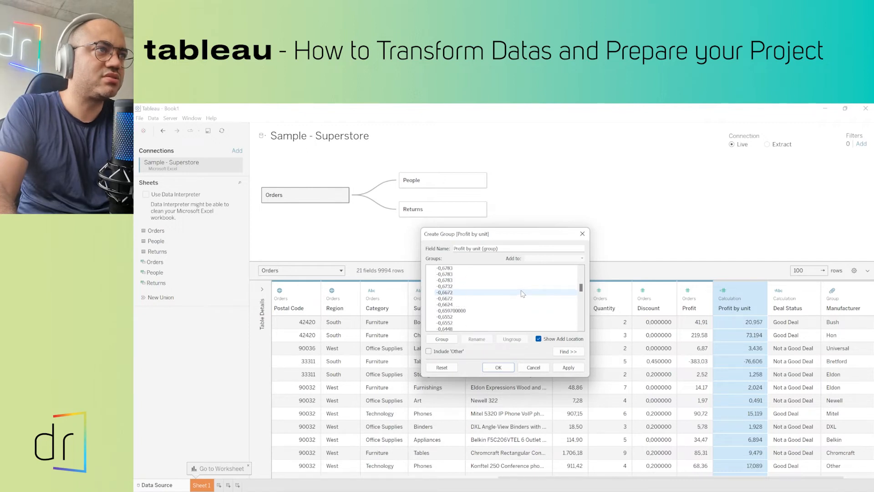
scroll(523, 290, "down", 4)
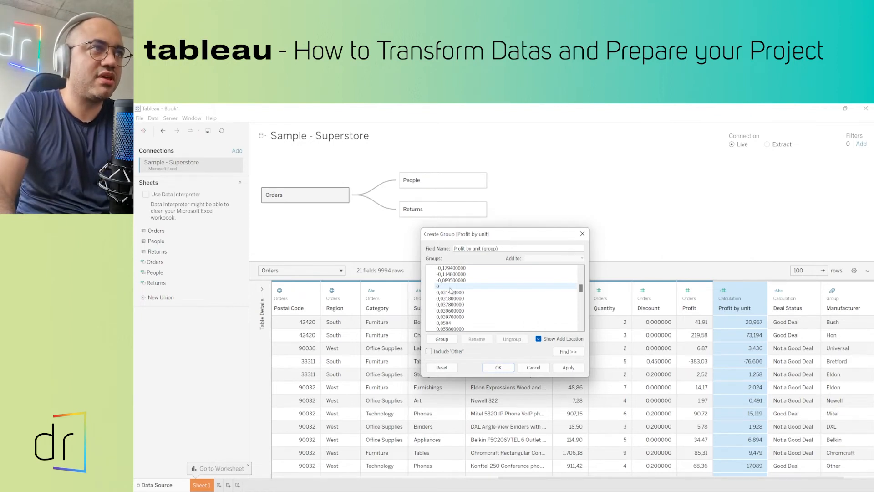
left_click(447, 289, "shift")
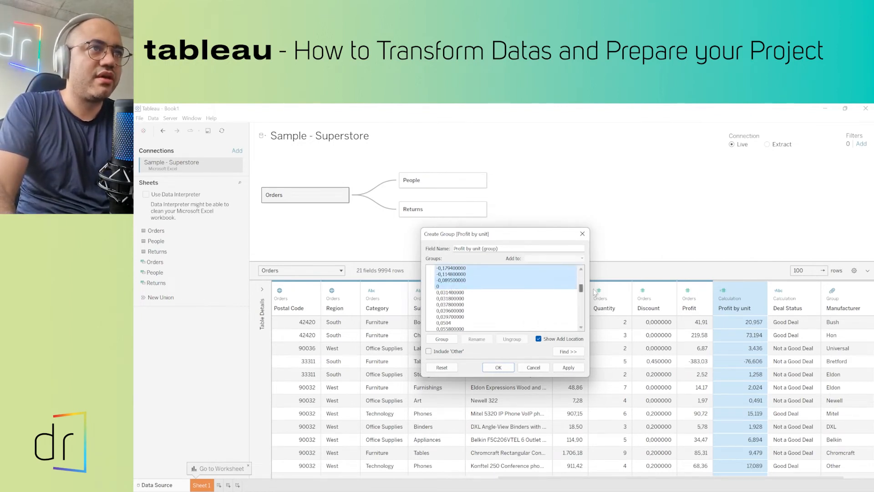
mouse_move(581, 288)
left_mouse_down()
mouse_move(583, 278)
mouse_move(582, 291)
left_mouse_up()
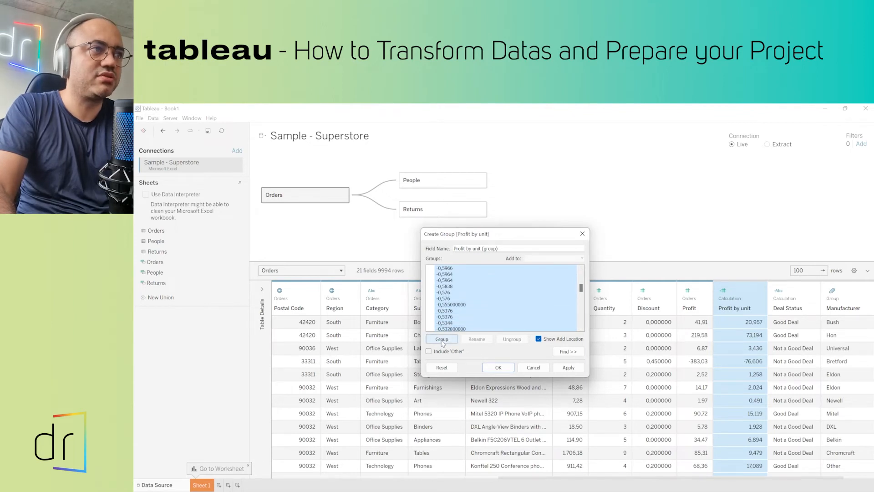
left_click(442, 341)
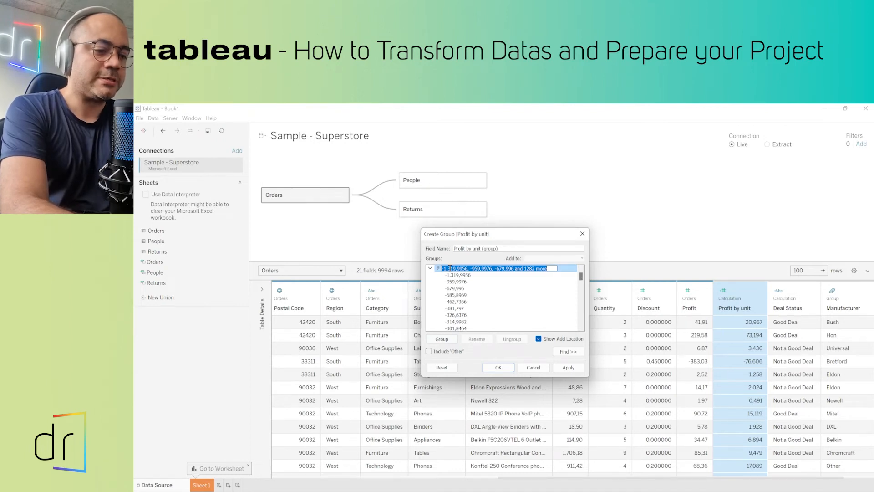
type("Ba")
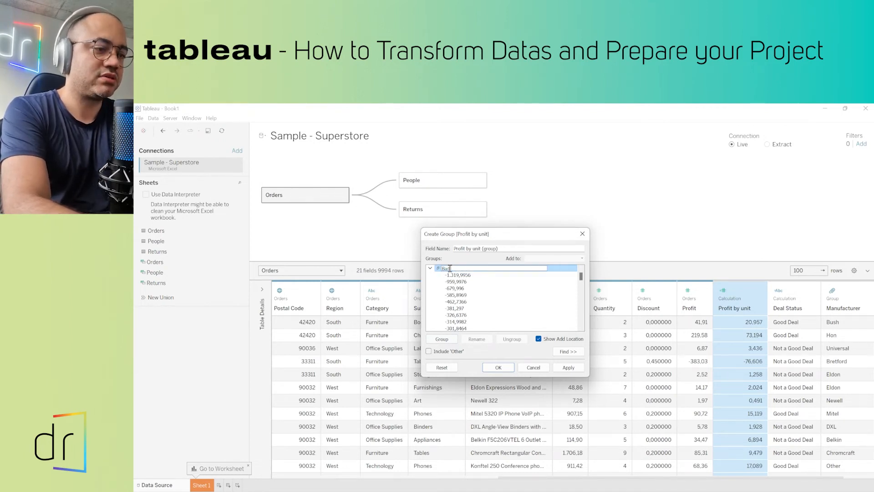
type("d Deal")
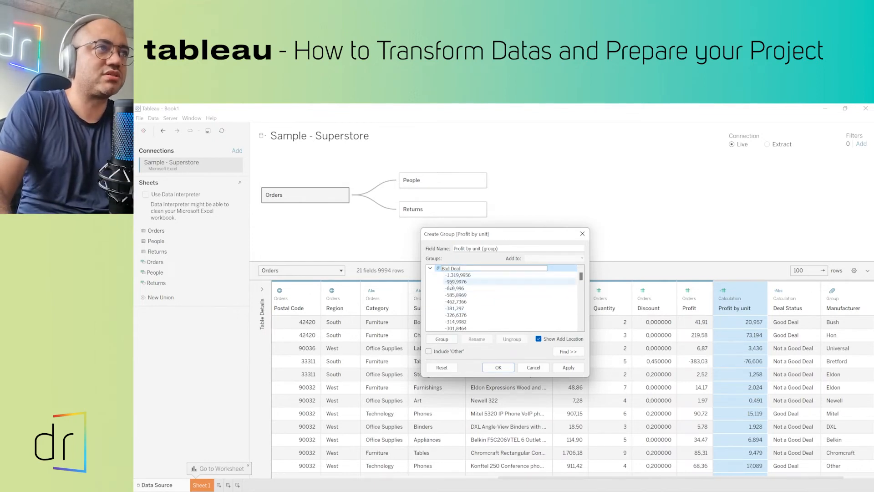
key("Return")
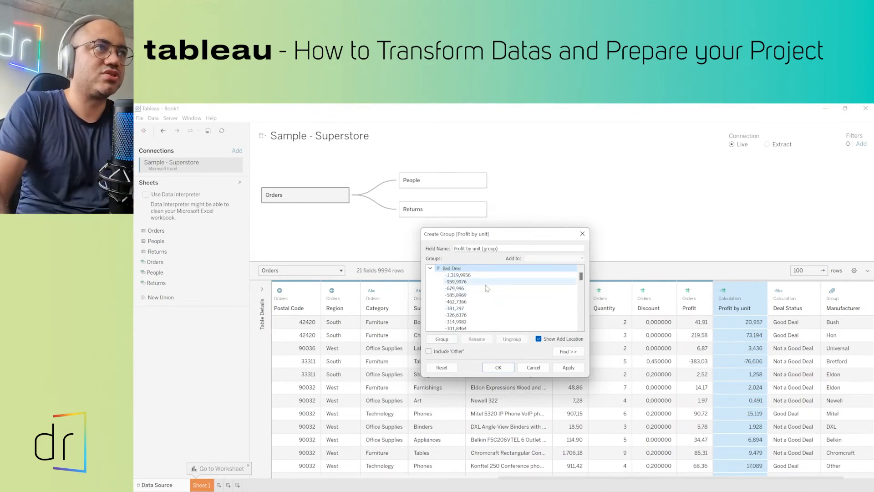
Collapse the Bad Deal group so its member values are hidden in the groups list
left_click(430, 269)
left_click(430, 269)
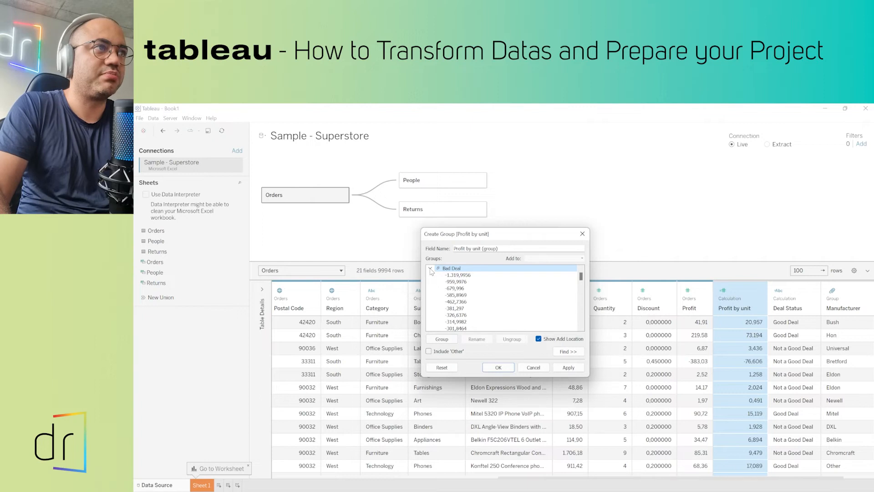
left_click(430, 269)
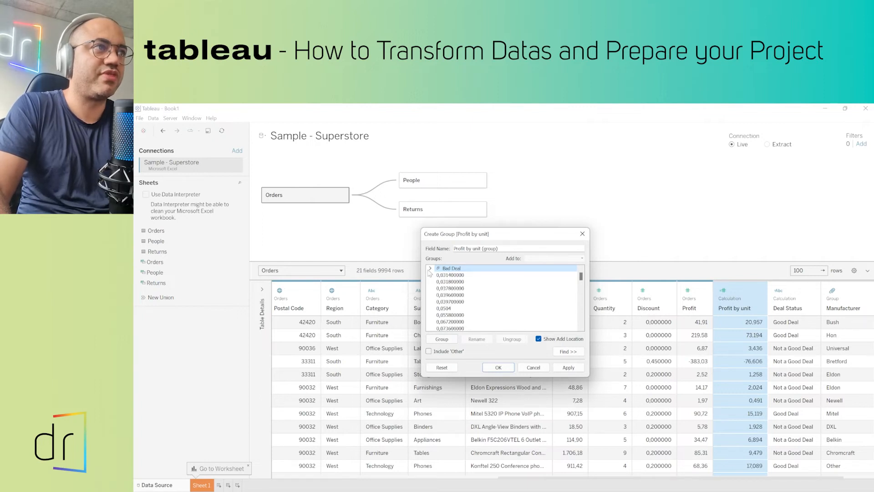
left_click(430, 269)
left_click(429, 269)
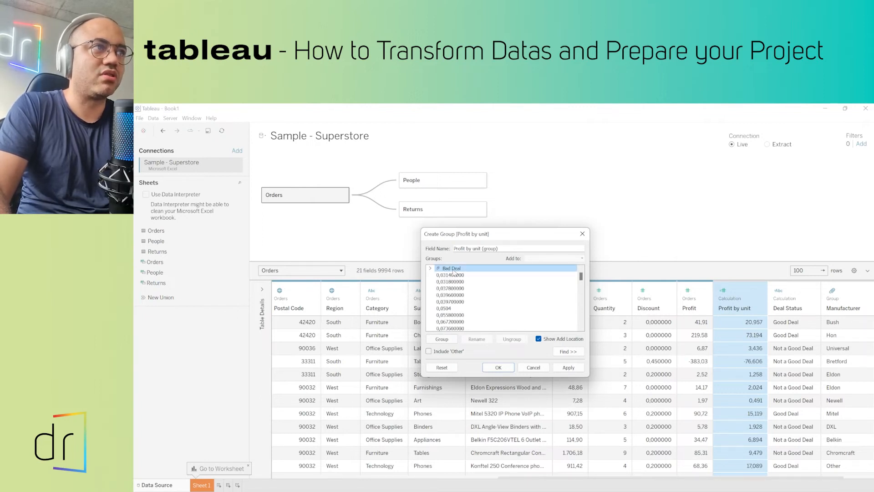
Group the Profit by unit values from 0,5985 through 9,995, name the group Not a Good Deal, and collapse it
left_click(455, 276)
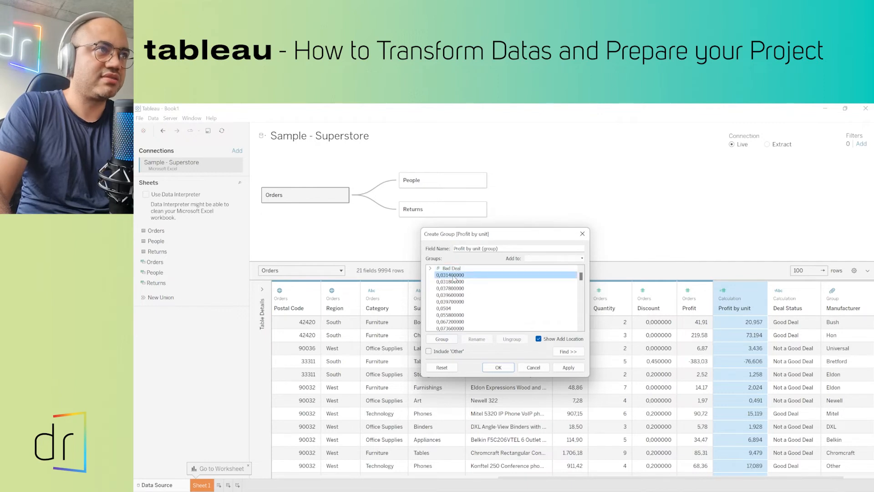
scroll(458, 292, "down", 12)
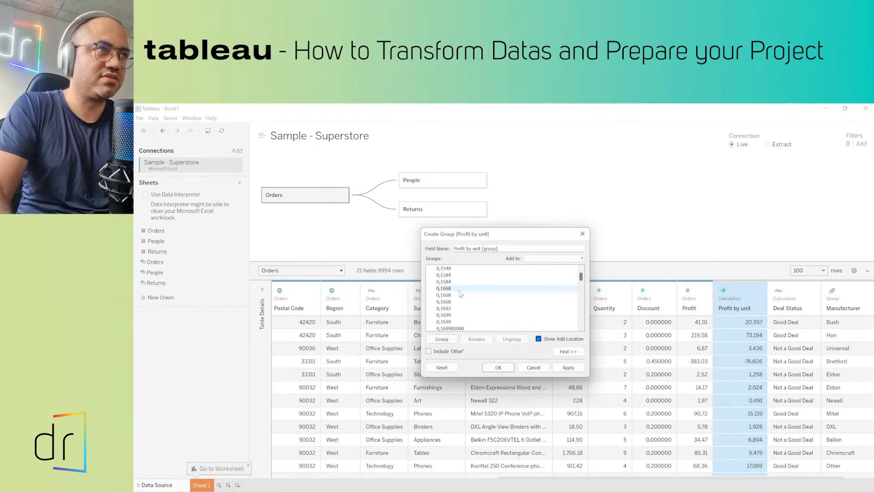
scroll(460, 296, "down", 10)
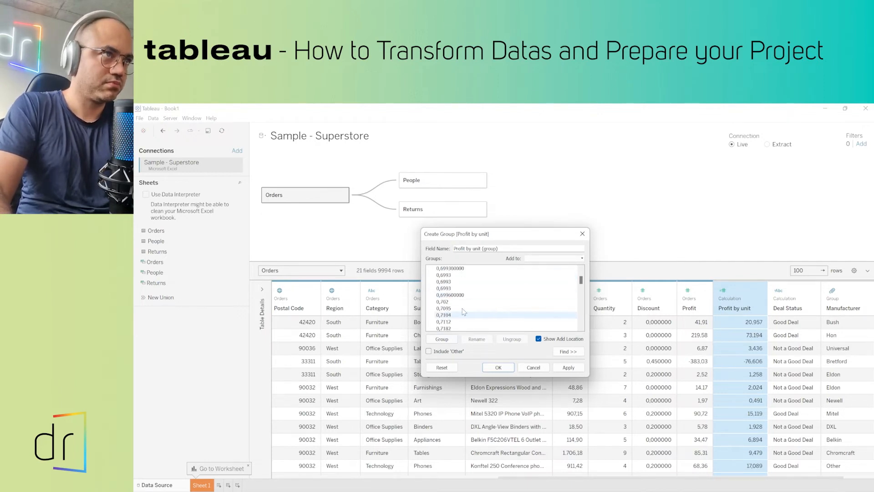
scroll(459, 298, "down", 12)
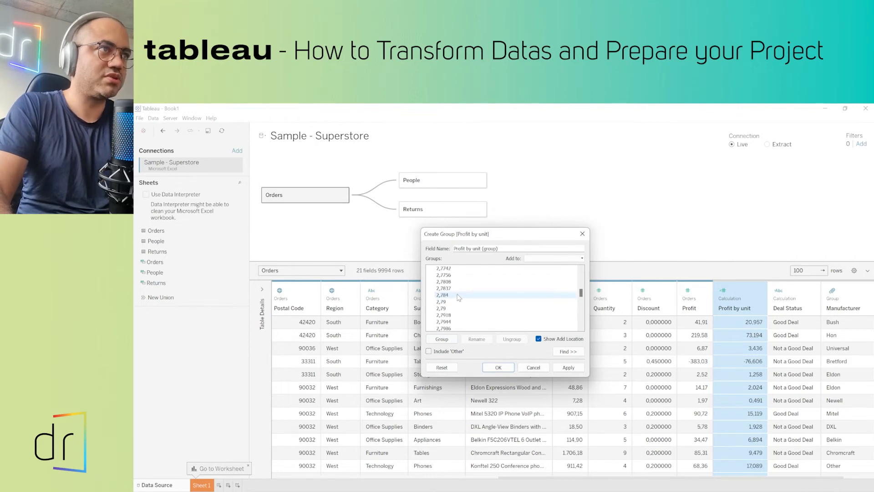
scroll(459, 297, "down", 10)
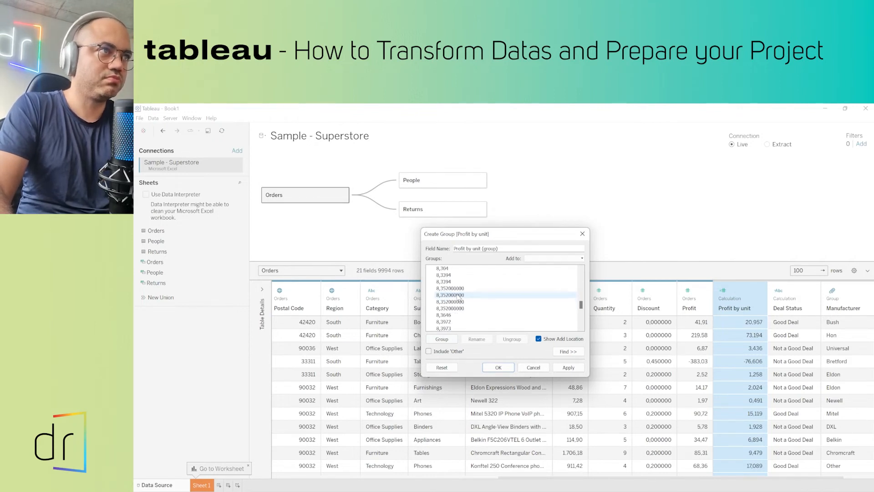
scroll(457, 303, "down", 8)
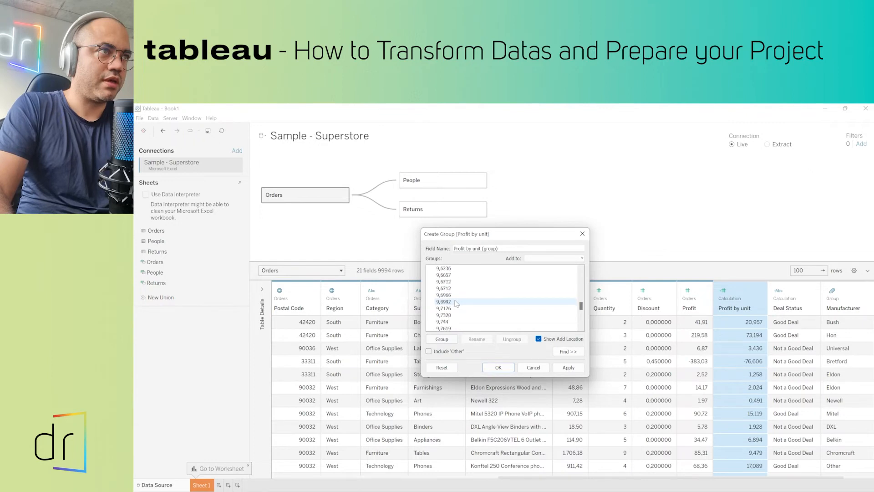
scroll(457, 304, "down", 6)
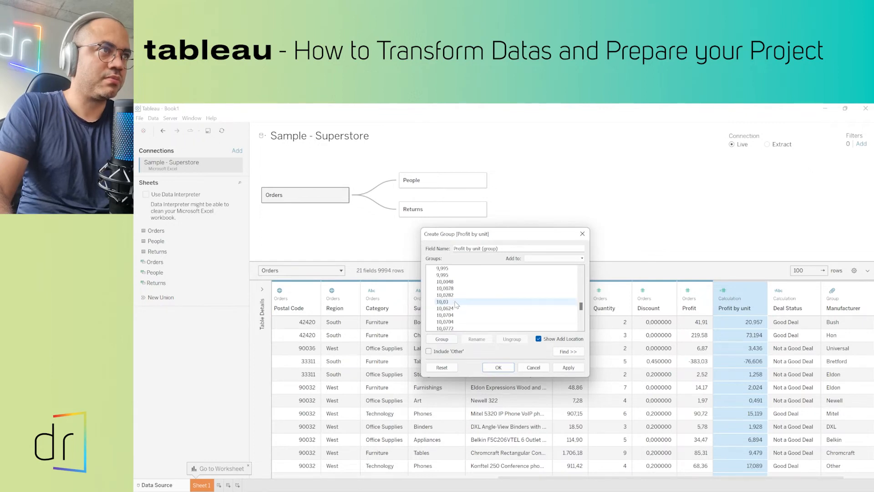
scroll(457, 305, "up", 1)
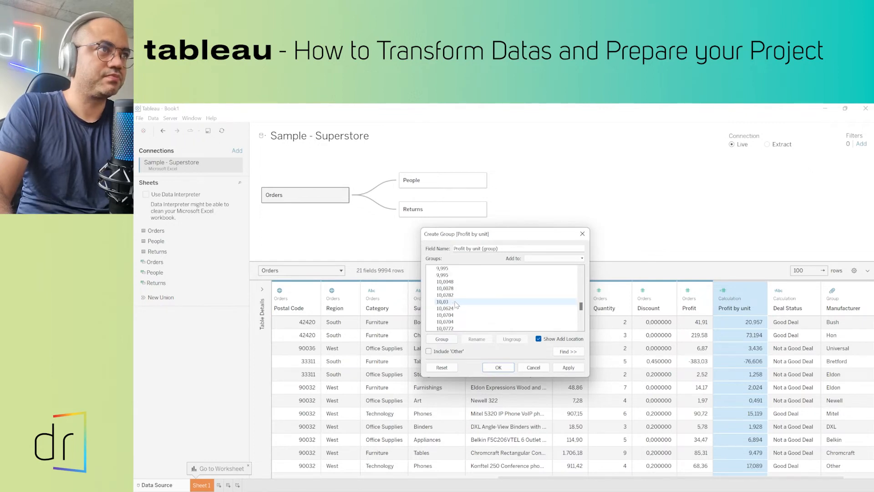
scroll(457, 304, "up", 1)
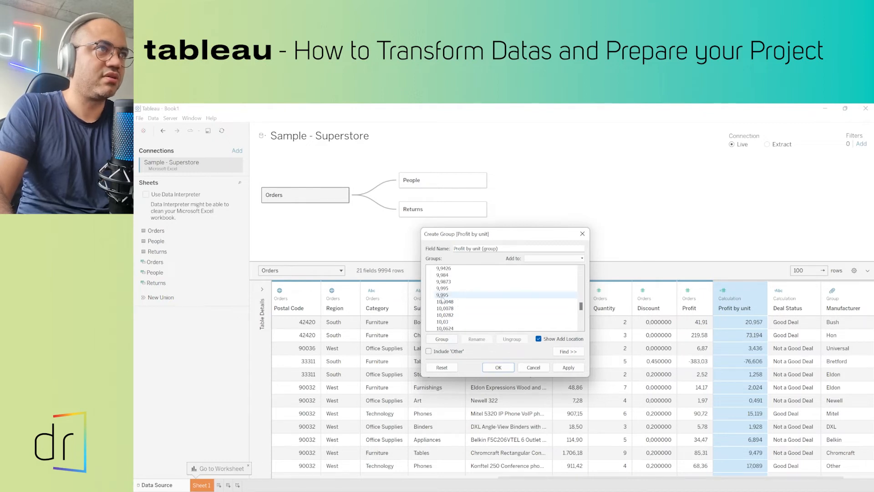
left_click(441, 296, "shift")
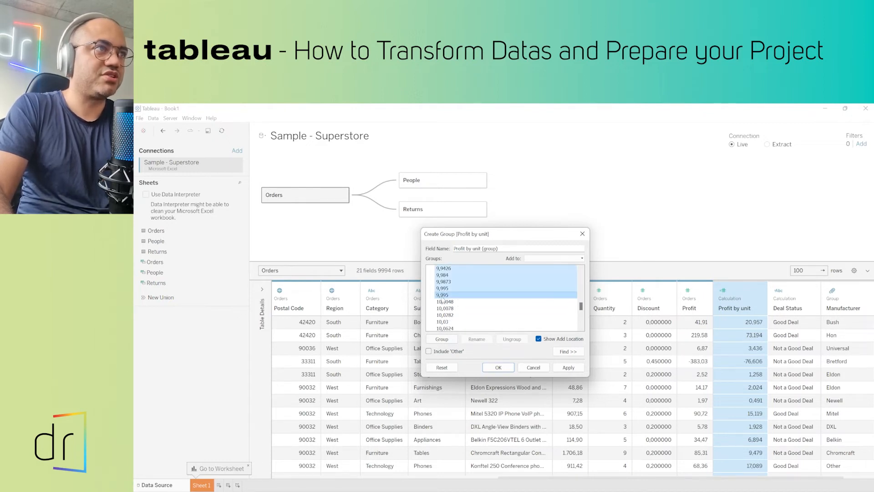
scroll(443, 299, "up", 2)
scroll(449, 301, "down", 3)
scroll(449, 302, "up", 2)
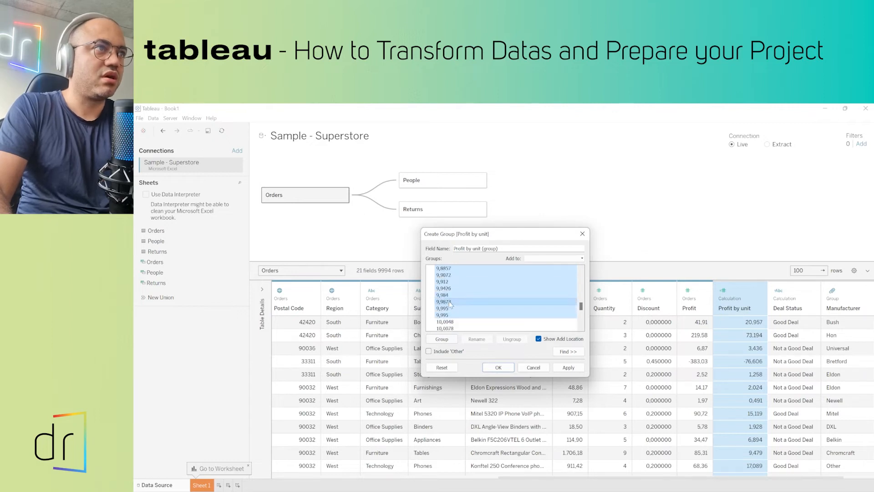
left_click(441, 339)
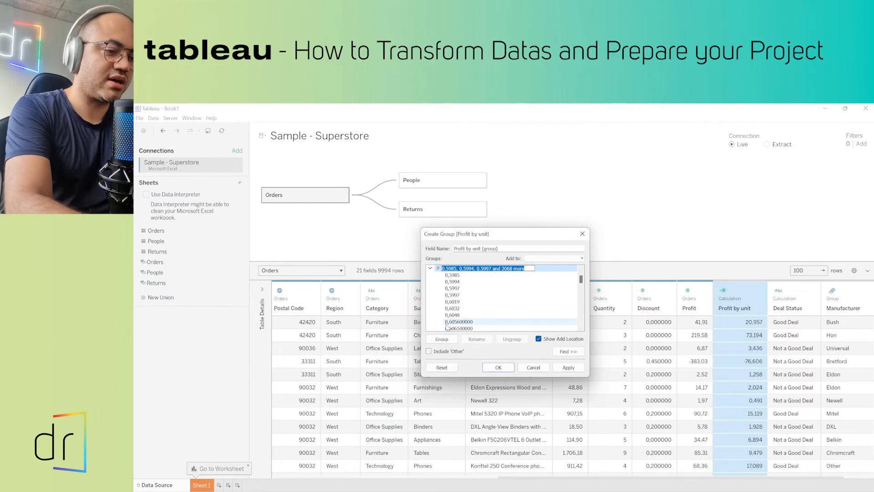
type("Not a Go")
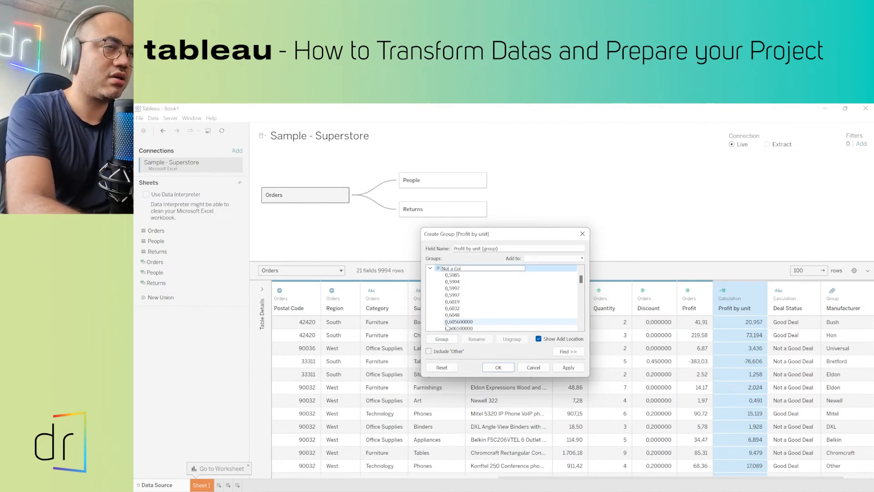
type("od Deal")
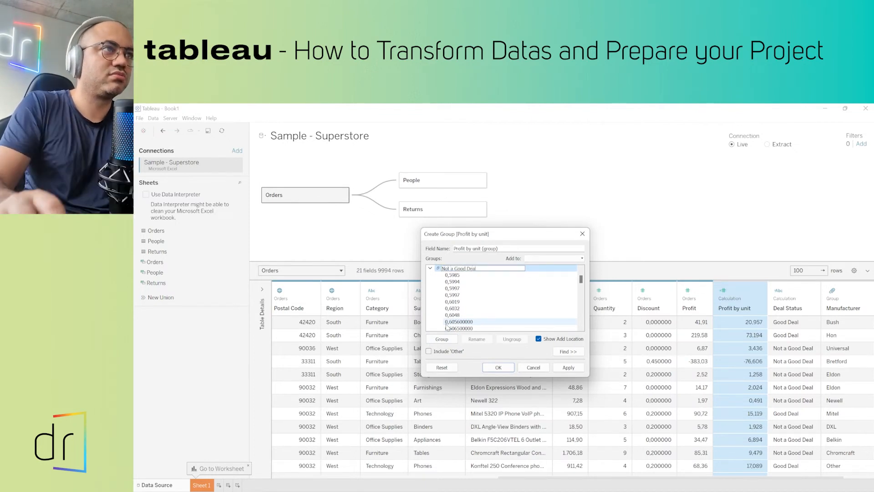
key("Return")
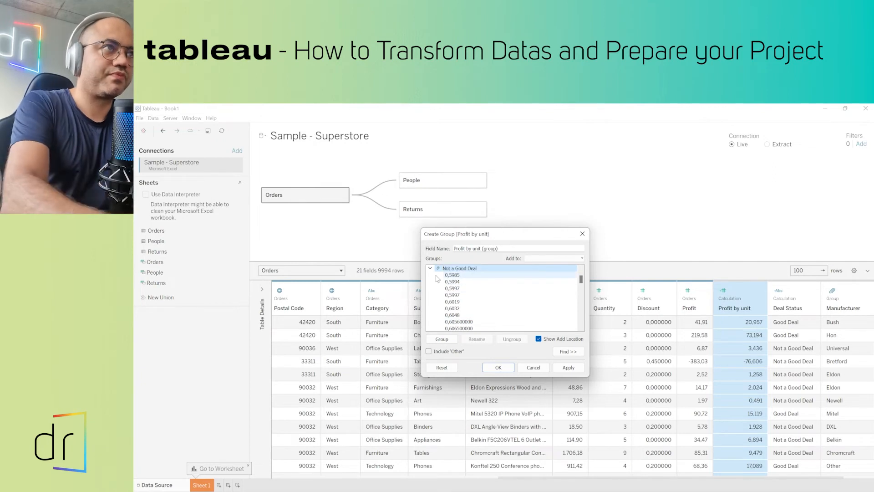
left_click(430, 269)
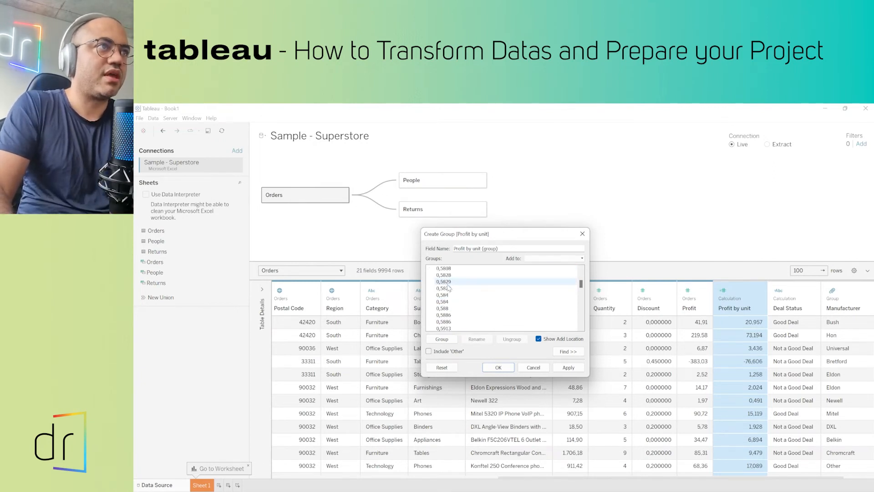
Add the remaining ungrouped Profit by unit values from 0,0314 through 0,5973 to the Not a Good Deal group
scroll(453, 300, "up", 6)
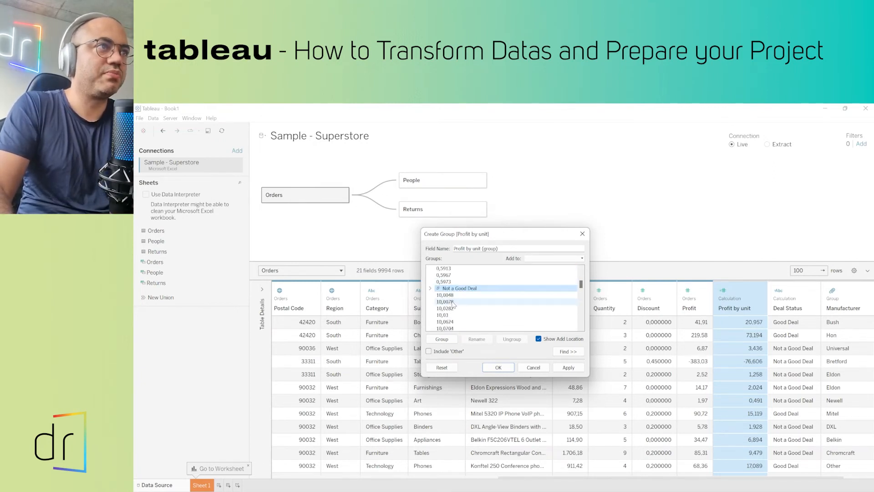
scroll(458, 299, "up", 5)
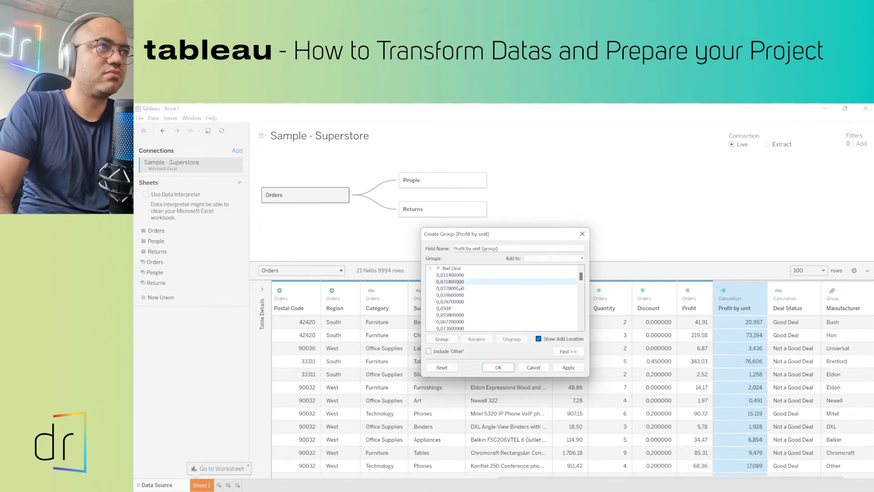
scroll(463, 290, "down", 5)
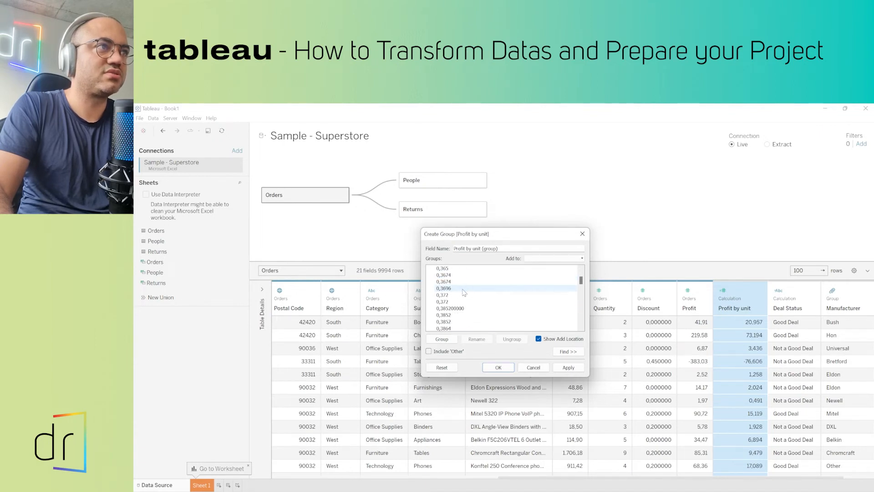
scroll(463, 290, "up", 8)
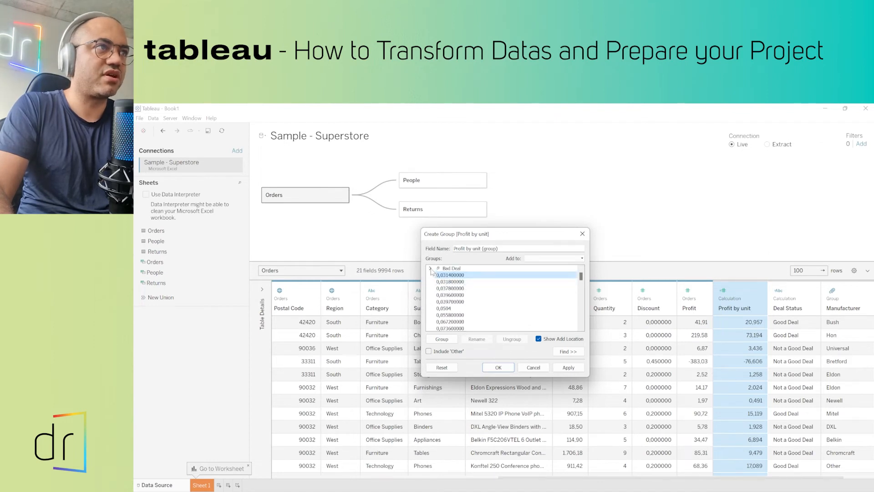
left_click(430, 269)
left_click(430, 269)
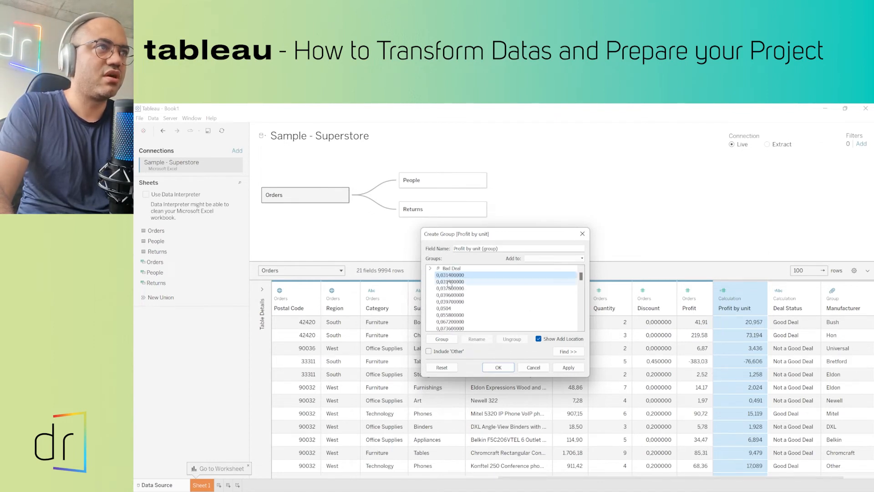
mouse_move(581, 279)
left_mouse_down()
mouse_move(579, 304)
mouse_move(579, 289)
left_mouse_up()
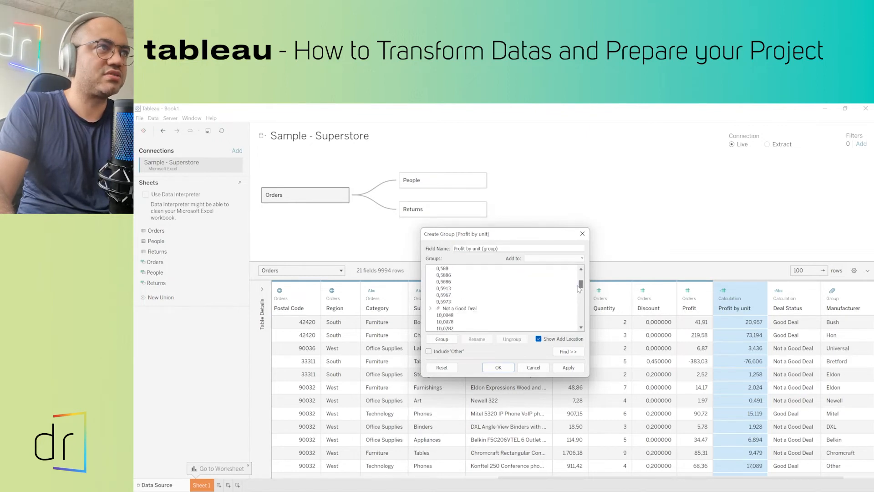
left_click(449, 302)
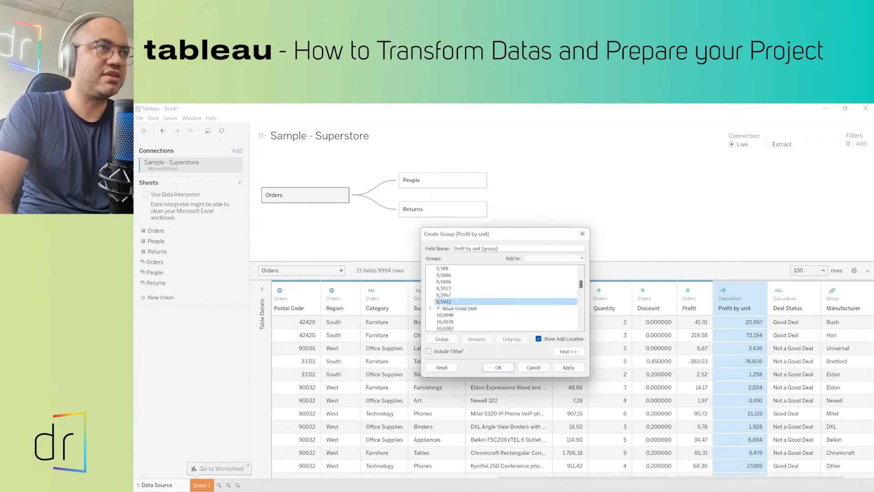
left_click_drag(581, 284, 581, 278)
left_click(469, 276, "shift")
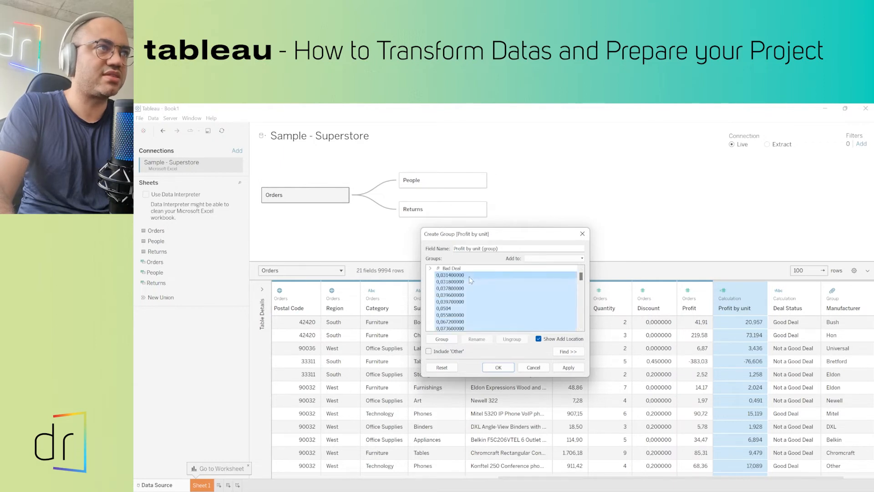
scroll(480, 287, "down", 3)
scroll(479, 287, "down", 10)
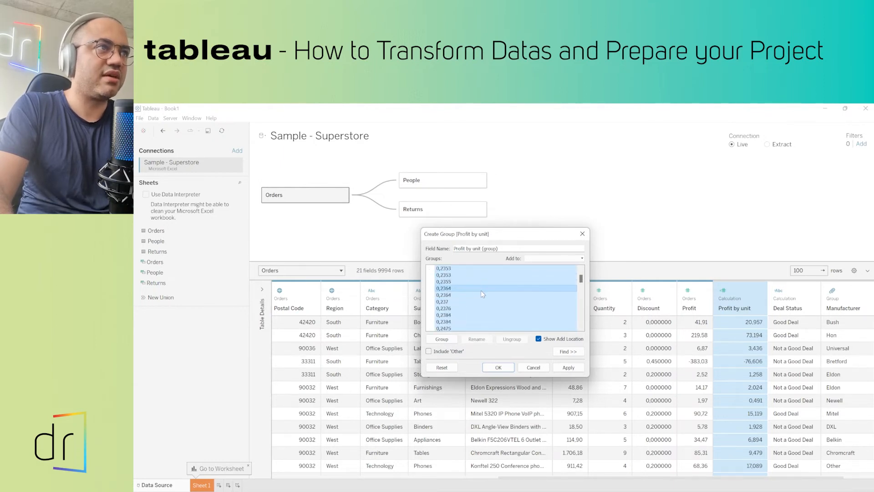
scroll(481, 293, "down", 5)
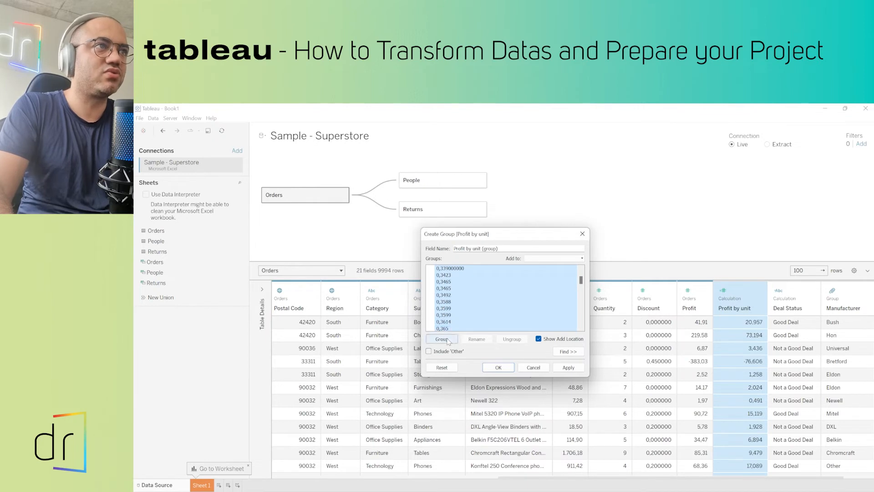
left_click(563, 258)
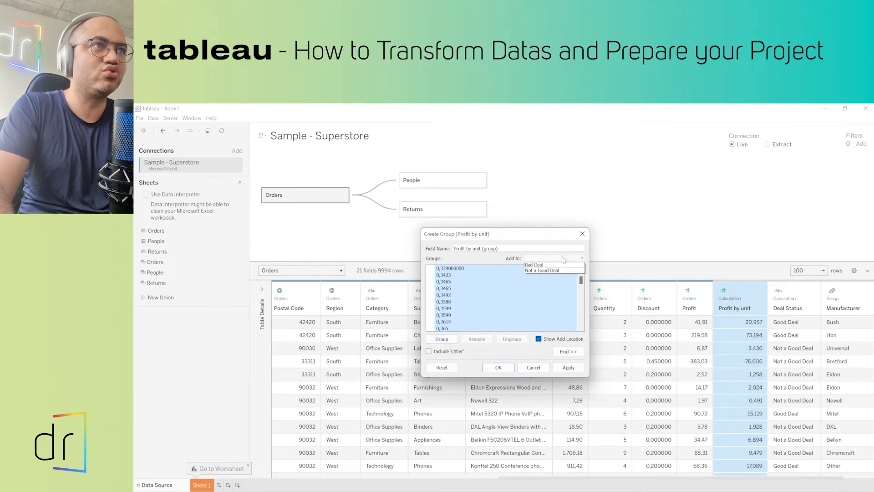
left_click(536, 271)
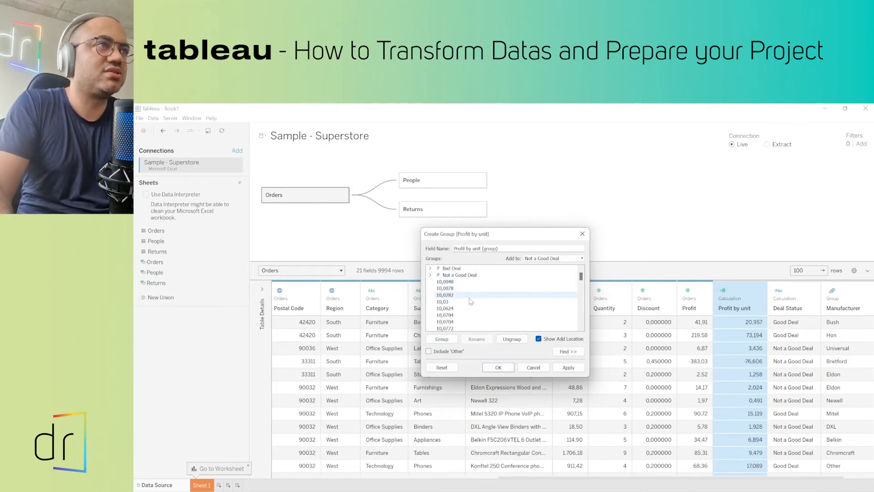
Group all remaining Profit by unit values from 10,0048 through 1.679,9952 and name the group Good Deal
left_click(551, 282)
left_click_drag(581, 278, 581, 326)
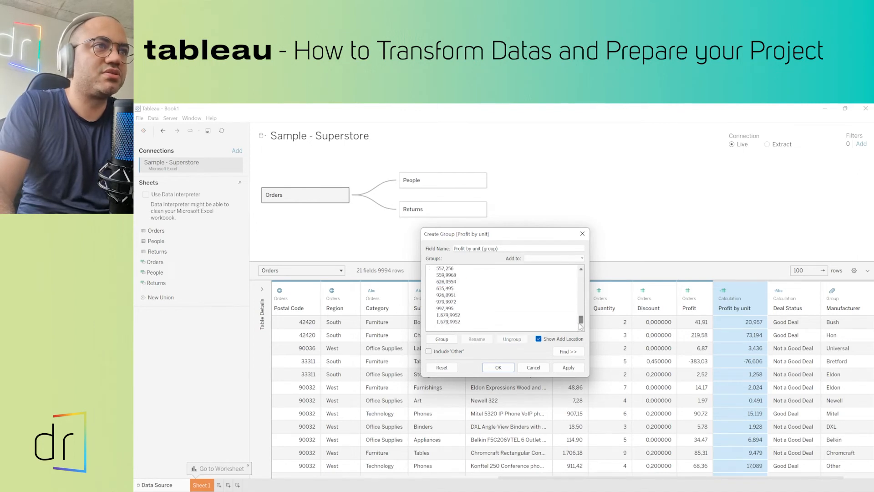
left_click(510, 322, "shift")
left_click(443, 341)
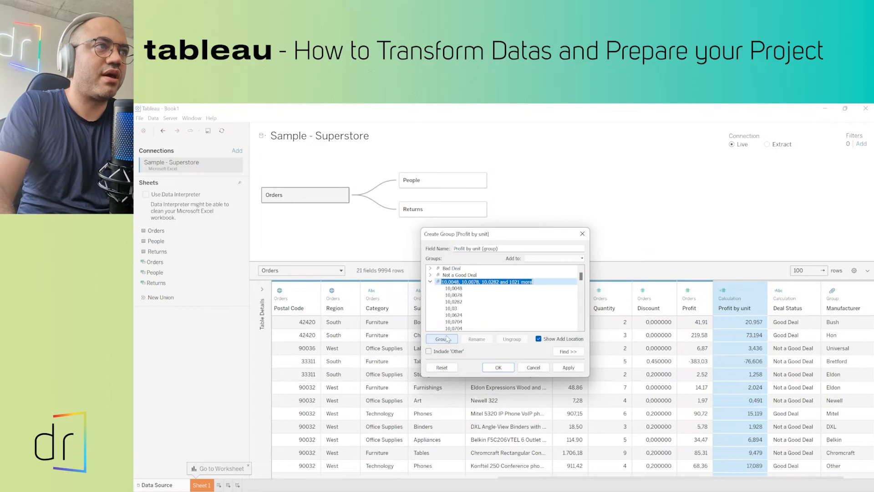
type("Good D")
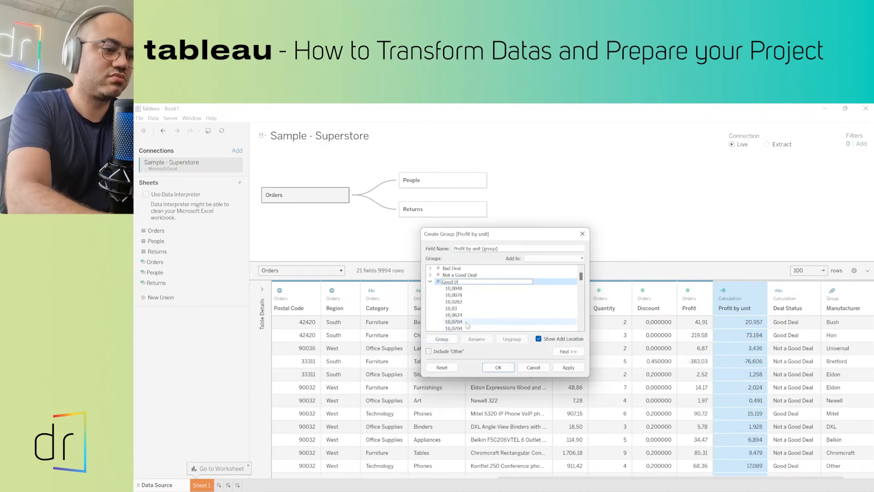
type("eal")
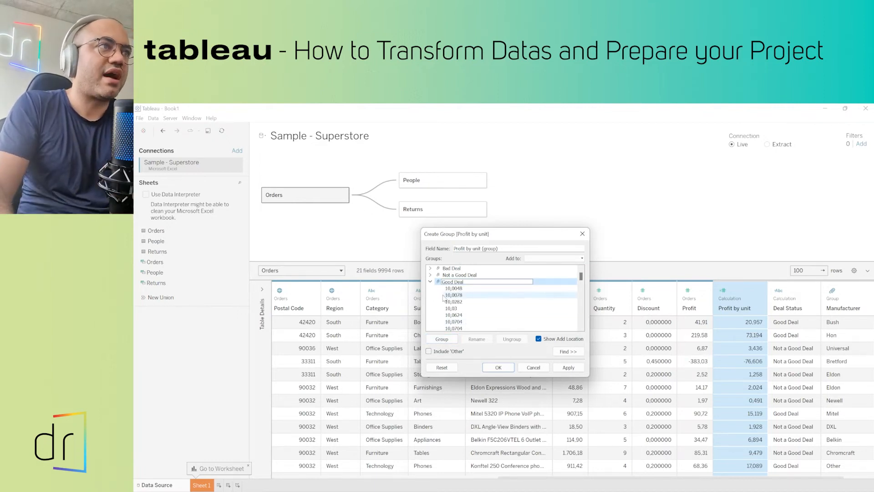
Collapse the Good Deal group, finish creating the Profit by unit (group) field, and bring its column into view in the Orders data
left_click(430, 281)
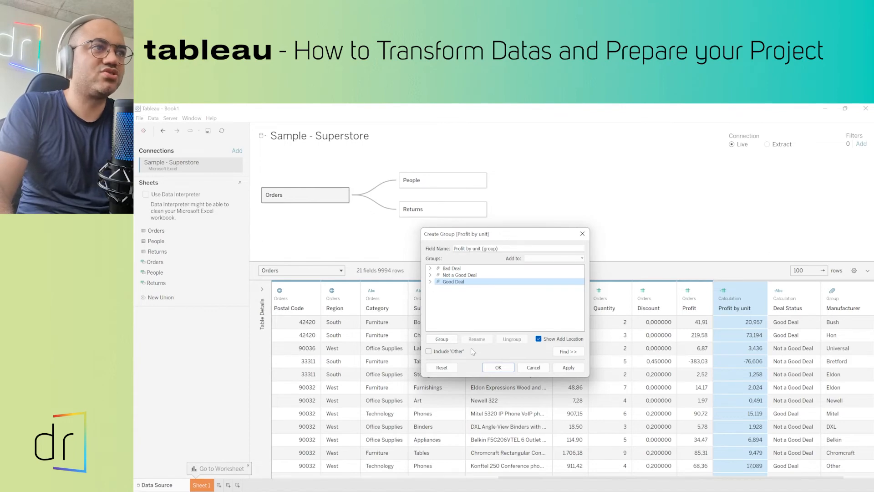
left_click(499, 367)
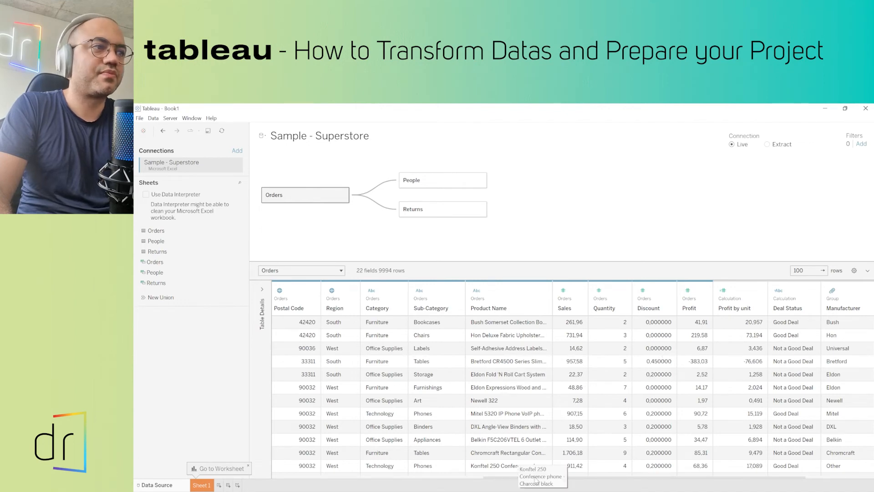
left_click_drag(568, 482, 660, 482)
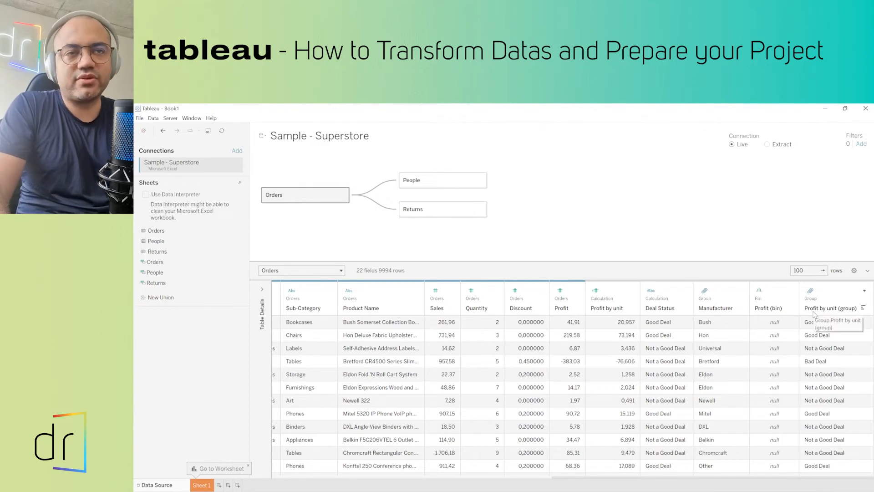
Rename the Profit by unit (group) field as Deal Status detailed
double_click(840, 310)
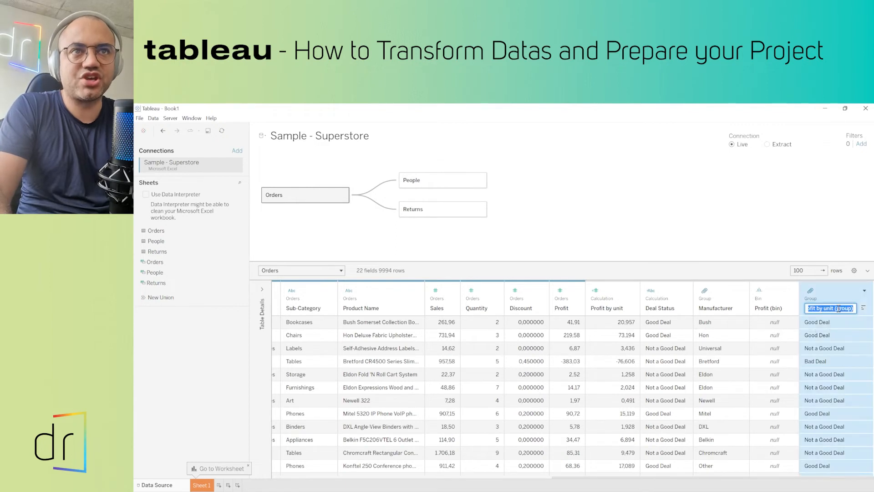
type("Deal Status detail")
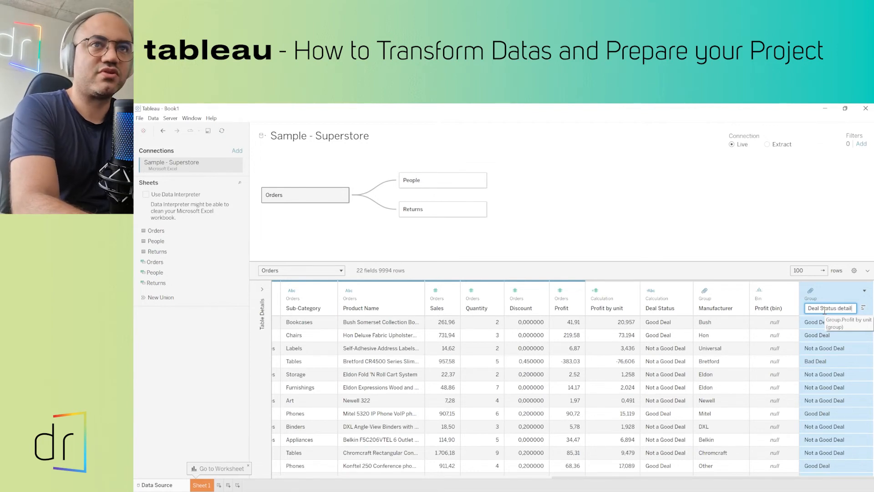
key("Return")
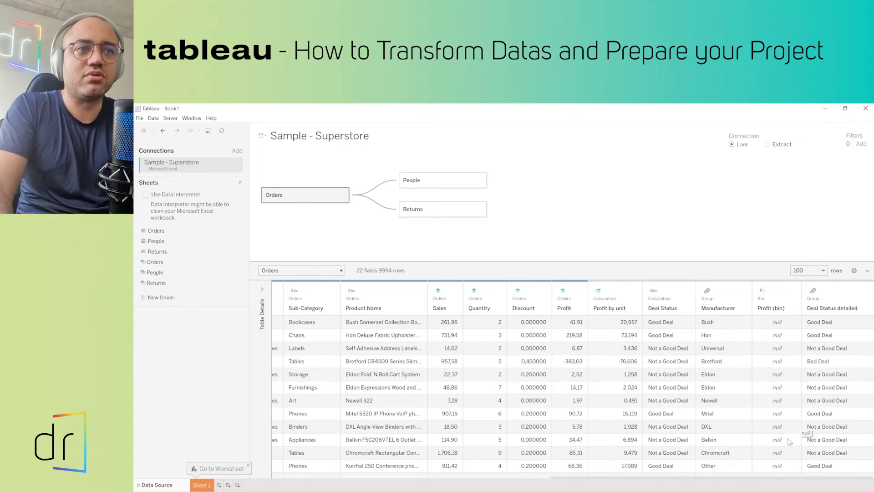
mouse_move(755, 476)
left_mouse_down()
mouse_move(569, 478)
mouse_move(551, 487)
mouse_move(464, 472)
mouse_move(742, 477)
left_mouse_up()
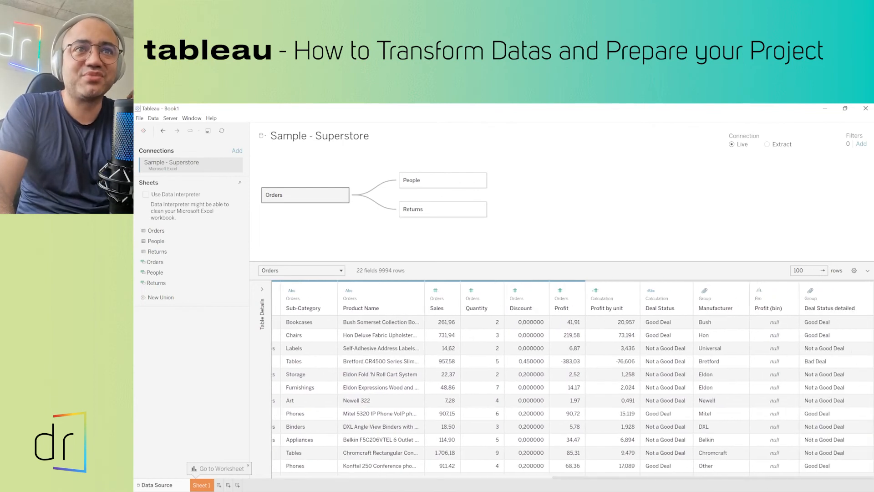
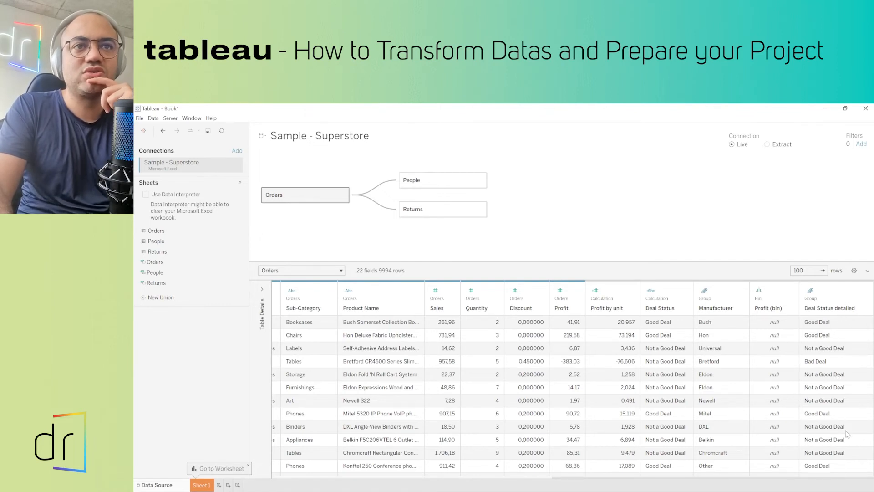
Add a data source filter on the Deal Status detailed field
left_click(832, 288)
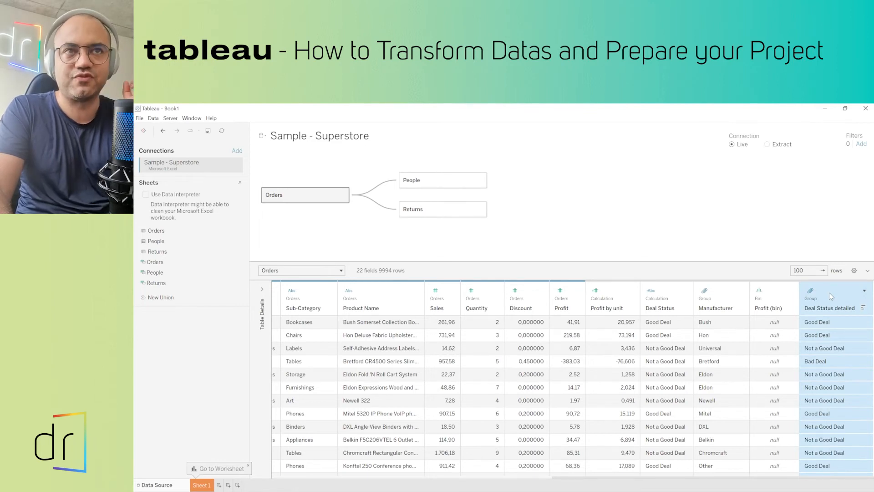
left_click(861, 144)
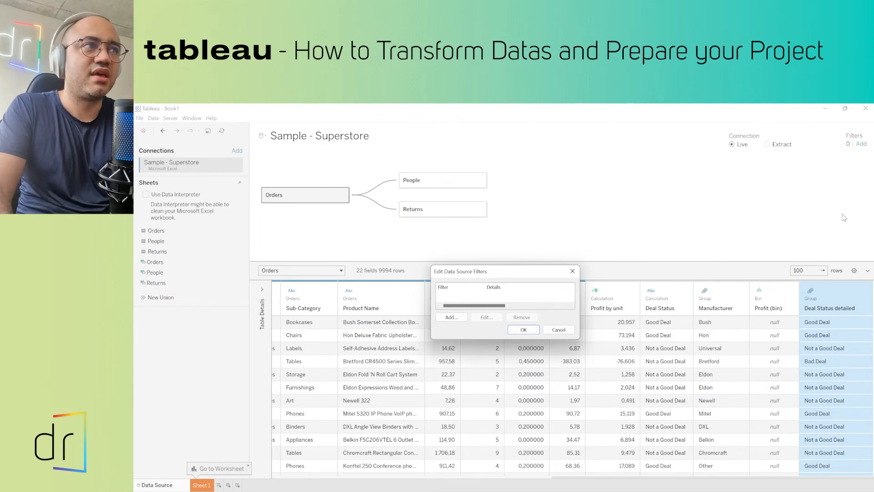
left_click(454, 318)
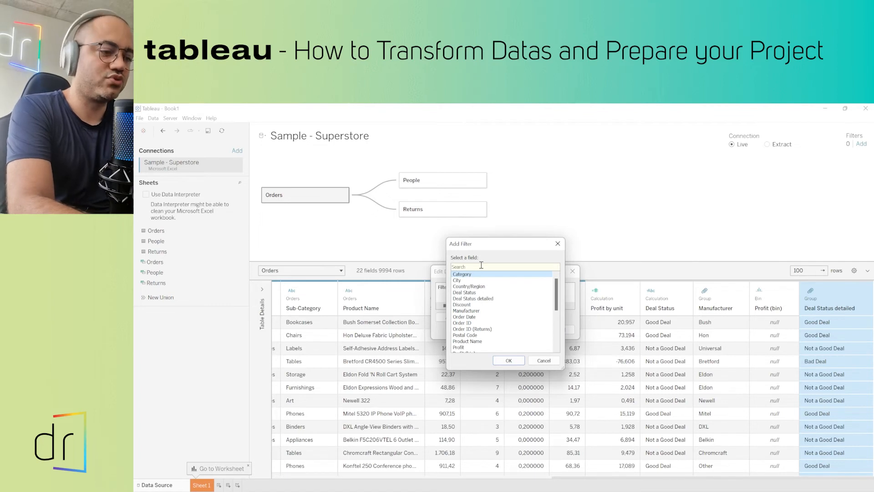
type("DEal")
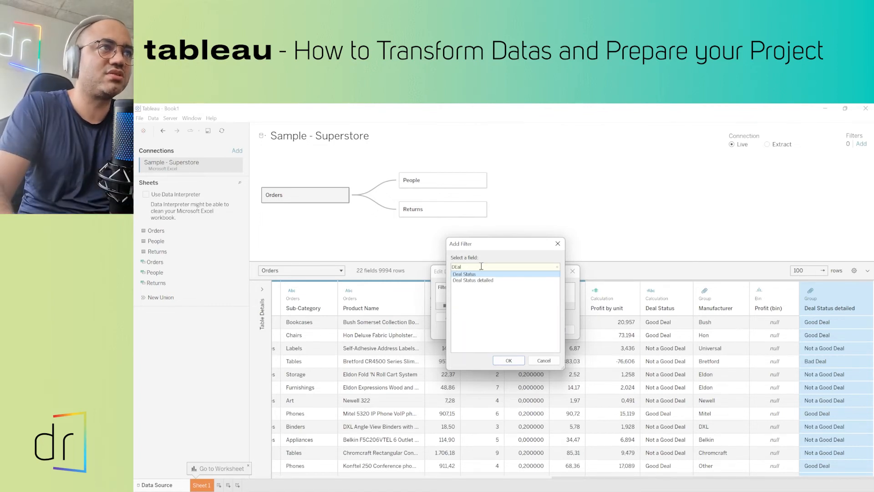
left_click(480, 281)
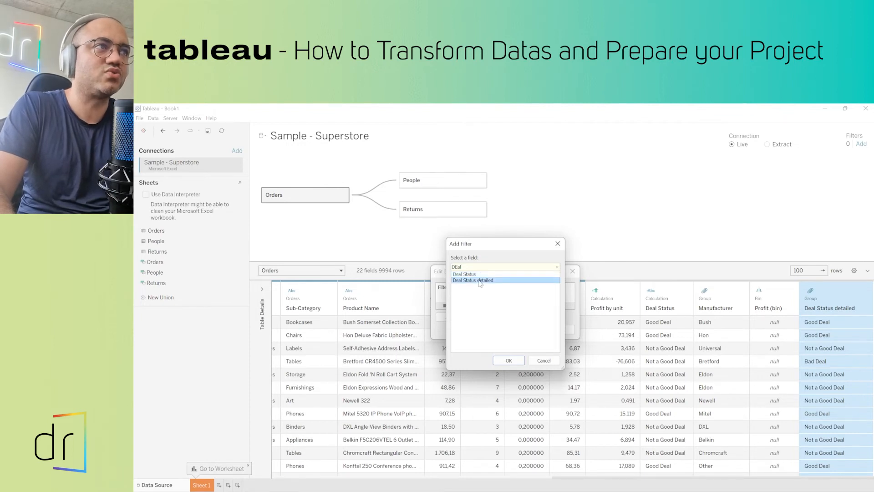
left_click(509, 360)
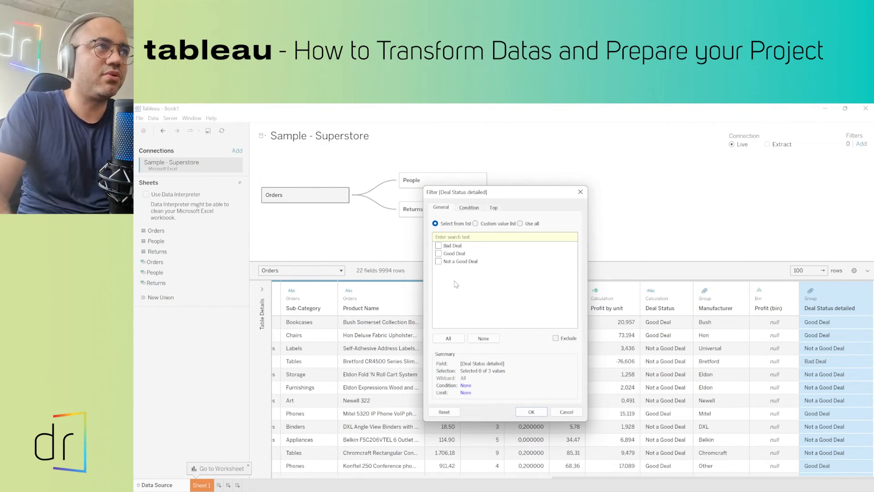
Keep only Good Deal in the Deal Status detailed filter, apply it to the data source, and look through the filtered rows
left_click(439, 254)
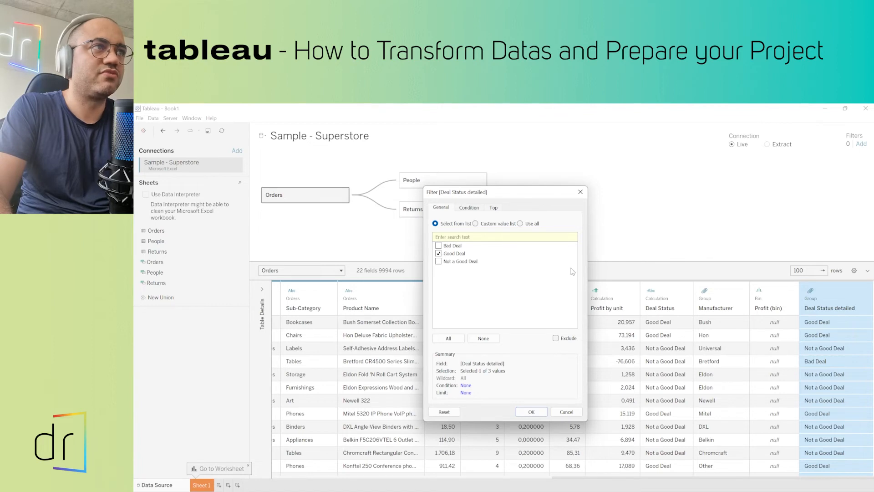
left_click(439, 254)
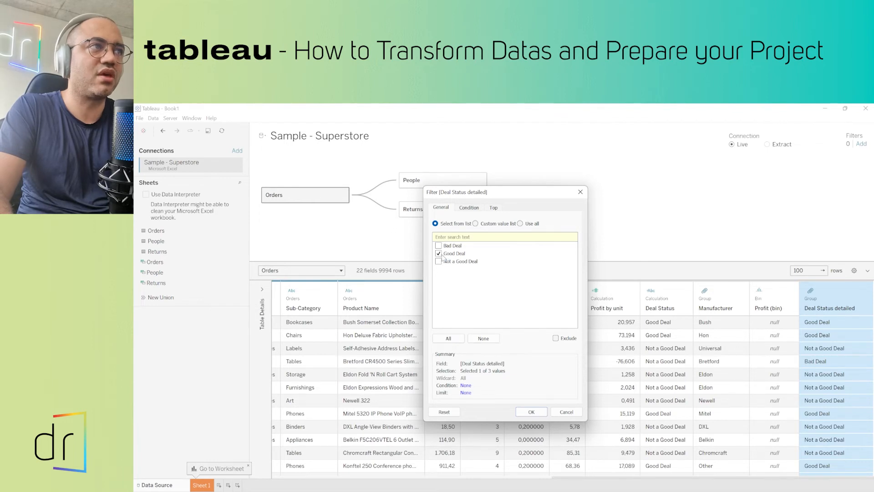
left_click(439, 255)
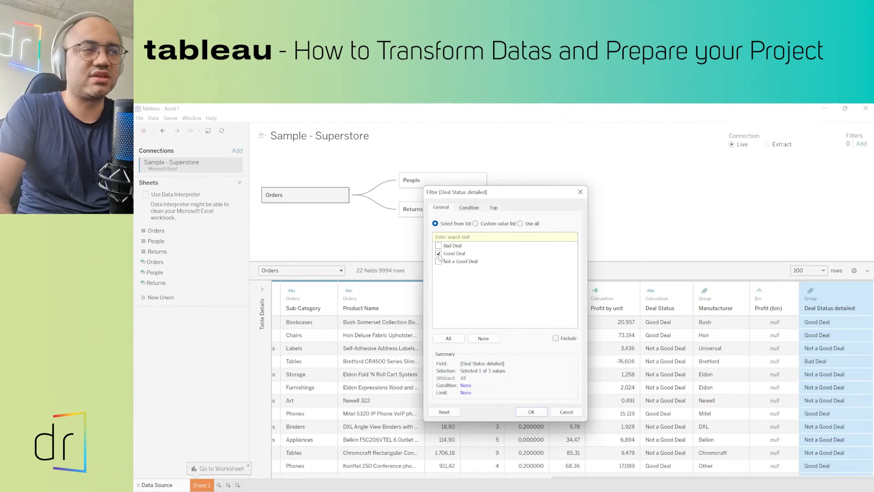
left_click(541, 412)
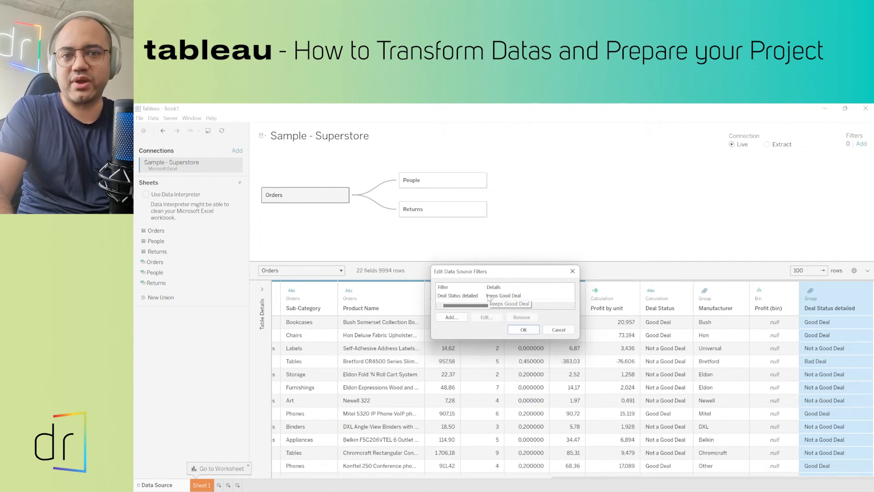
left_click(523, 330)
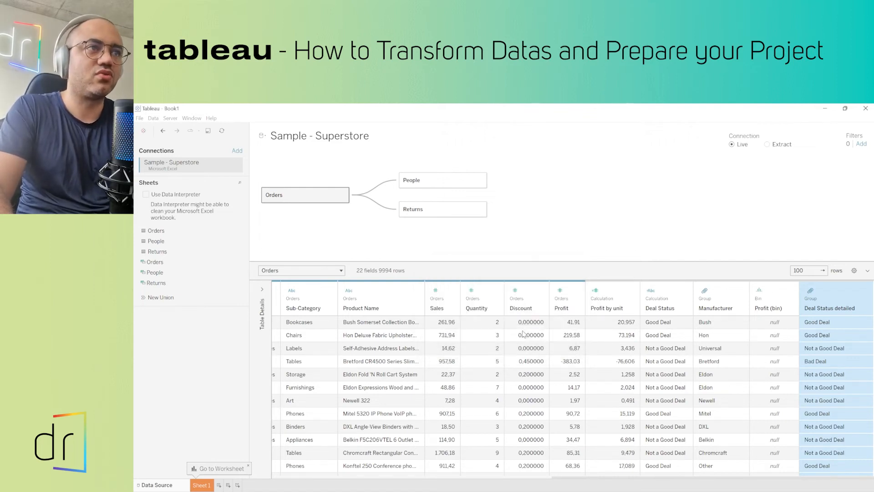
scroll(851, 356, "down", 15)
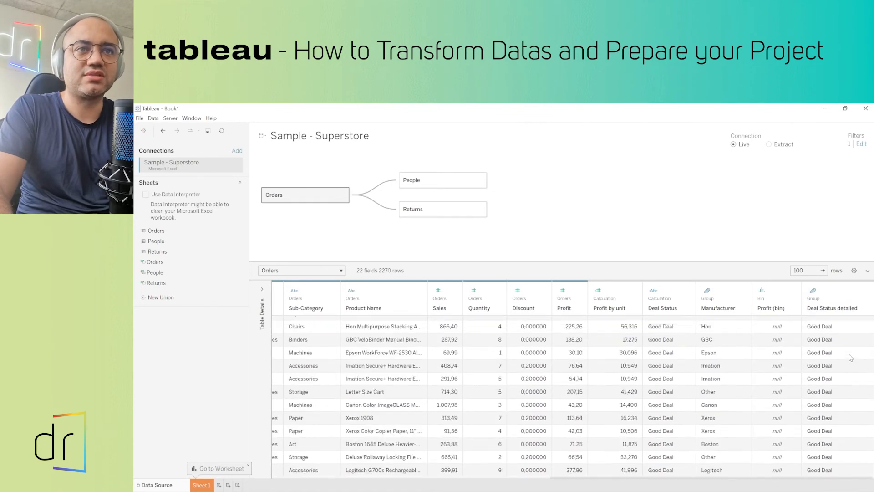
scroll(842, 369, "down", 10)
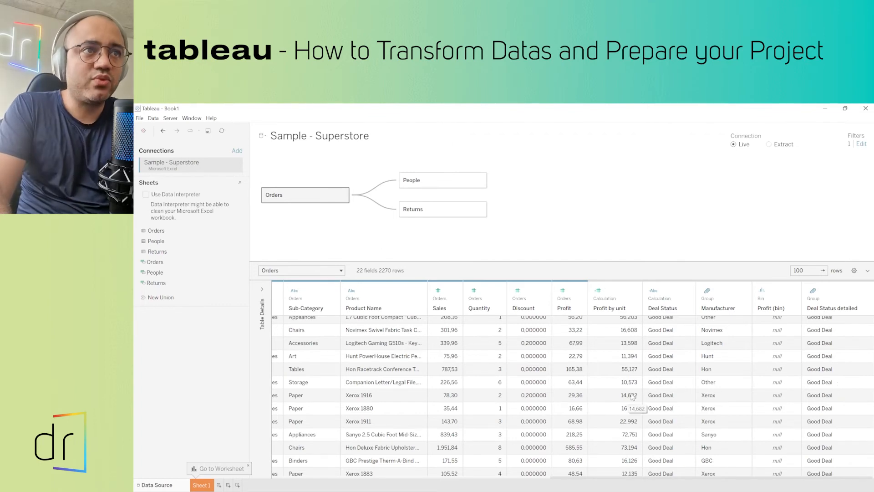
scroll(661, 408, "down", 5)
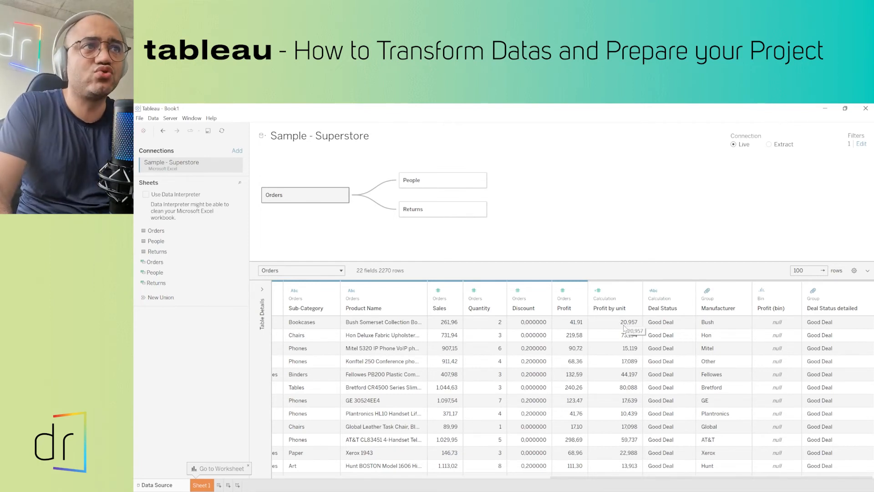
Add a second data source filter on the Profit by unit field
left_click(625, 290)
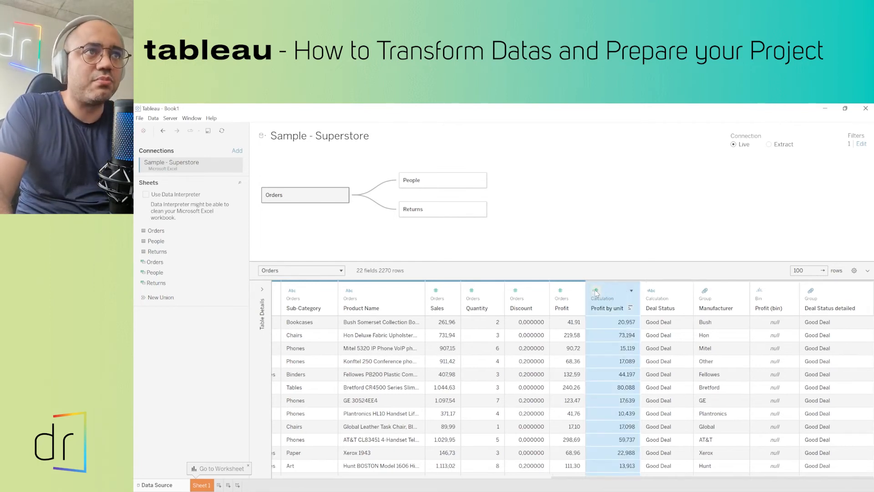
left_click(624, 286)
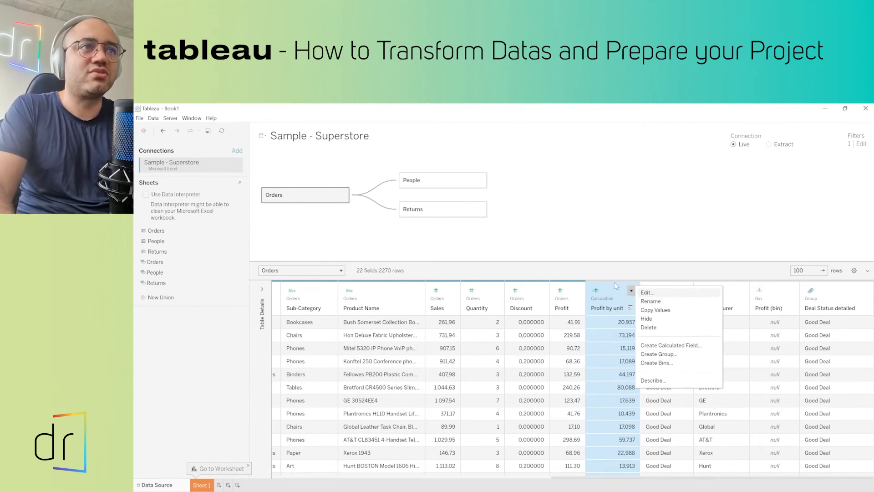
left_click(612, 285)
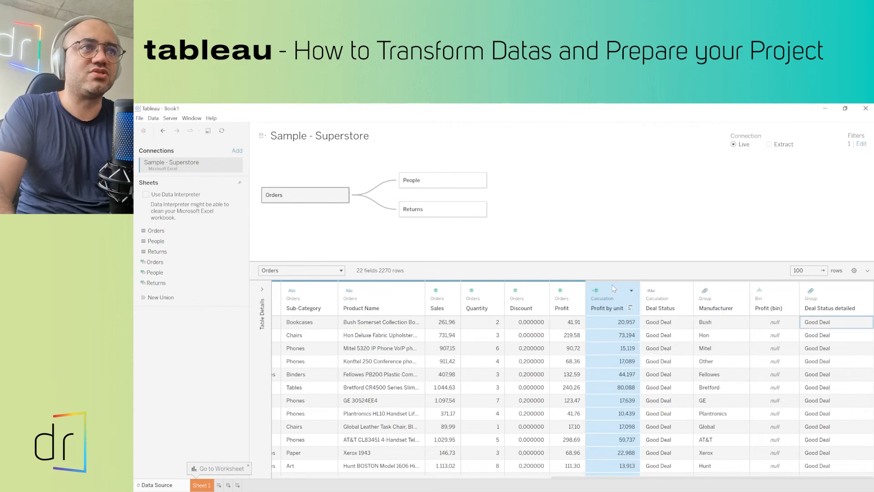
left_click(861, 145)
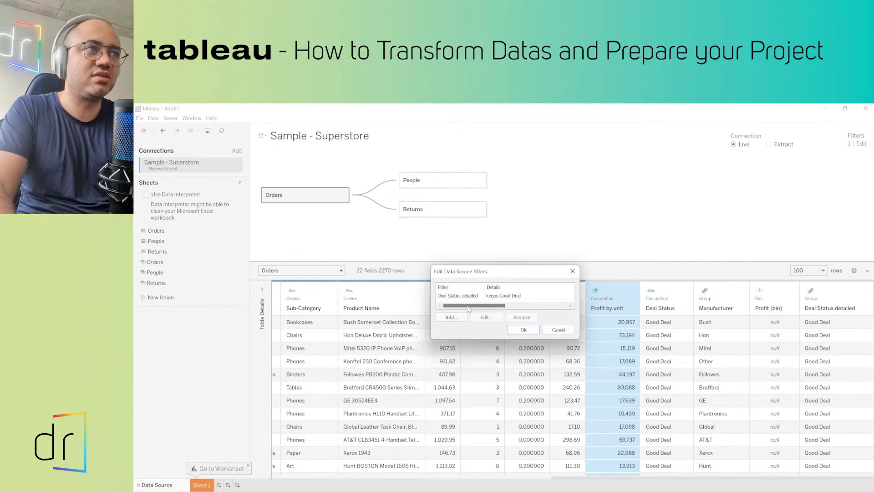
left_click(448, 318)
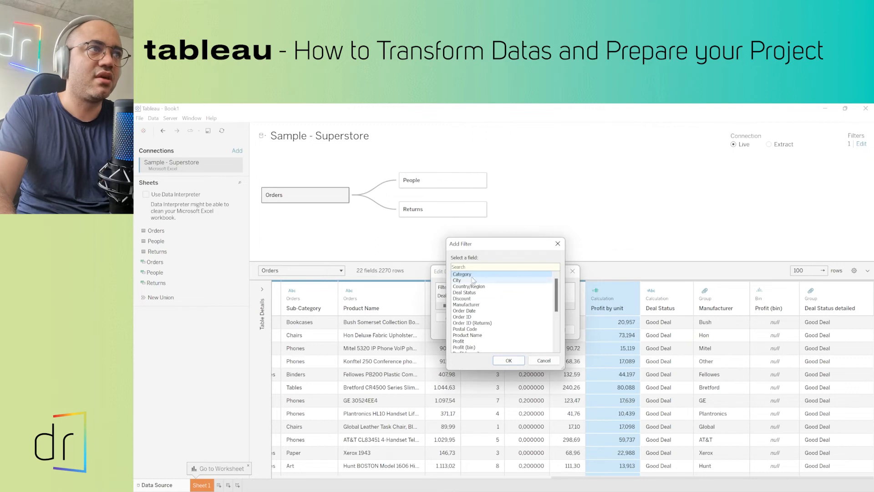
type("pri")
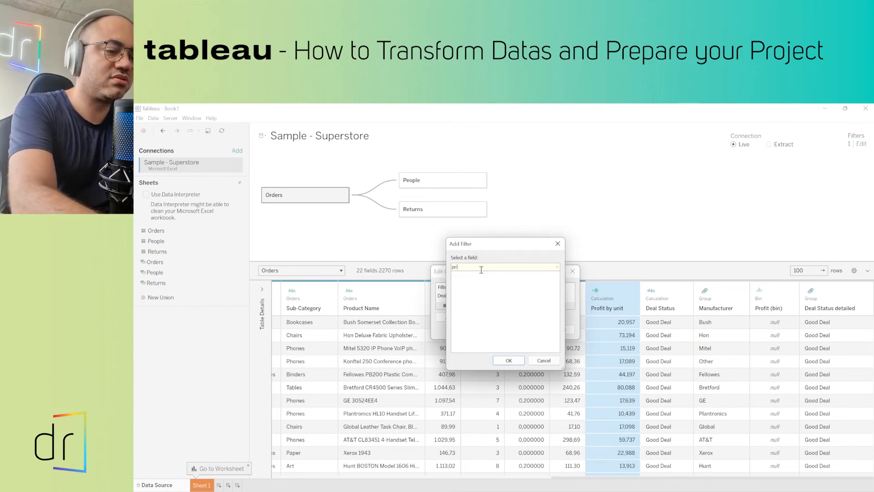
type("fit")
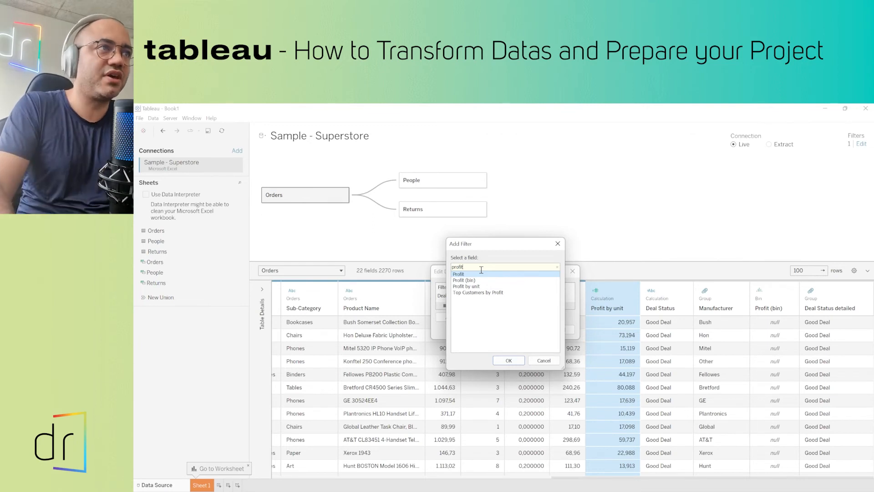
left_click(469, 286)
left_click(505, 361)
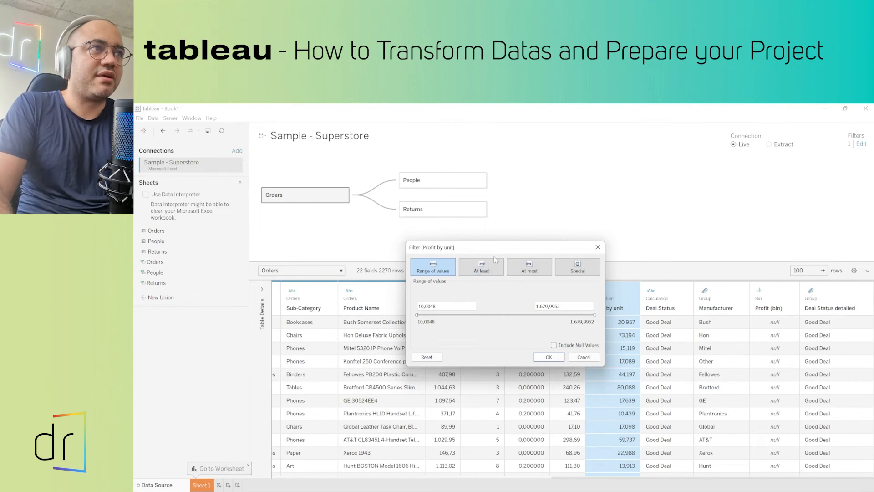
Set the Profit by unit filter to At least 50, apply it to the data source, and look through the filtered rows
left_click_drag(494, 251, 478, 246)
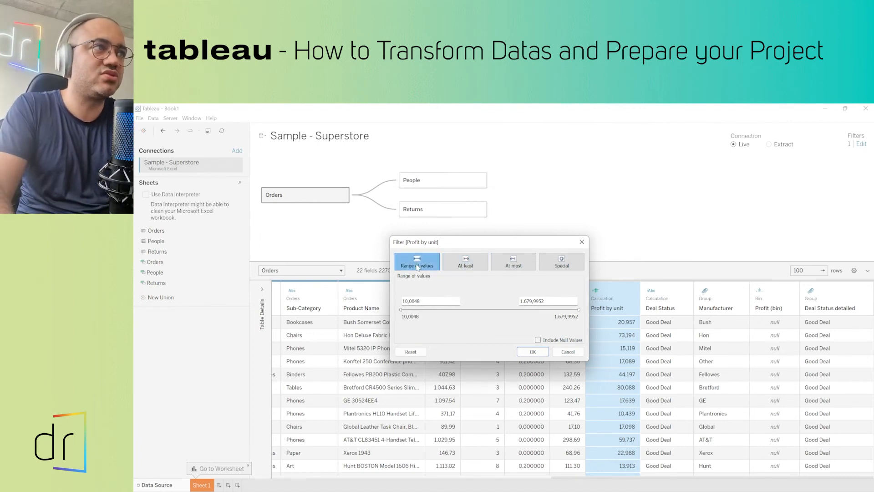
left_click(464, 266)
double_click(436, 300)
left_click(435, 300)
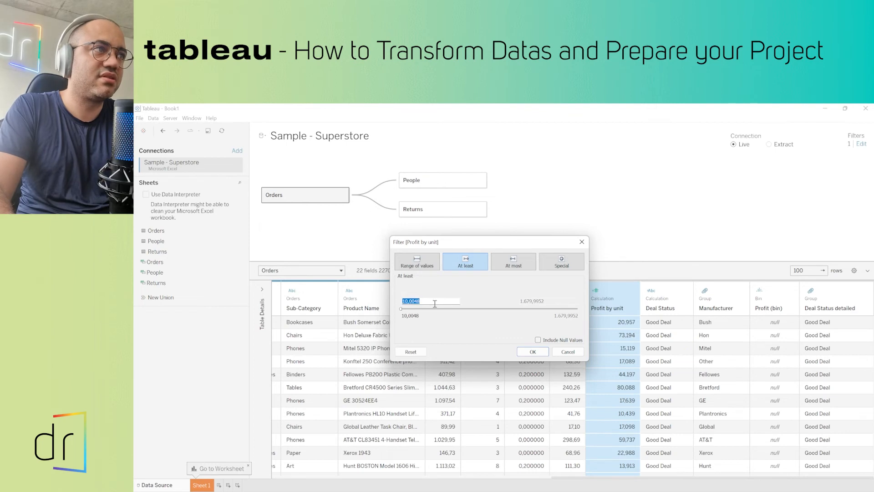
triple_click(430, 301)
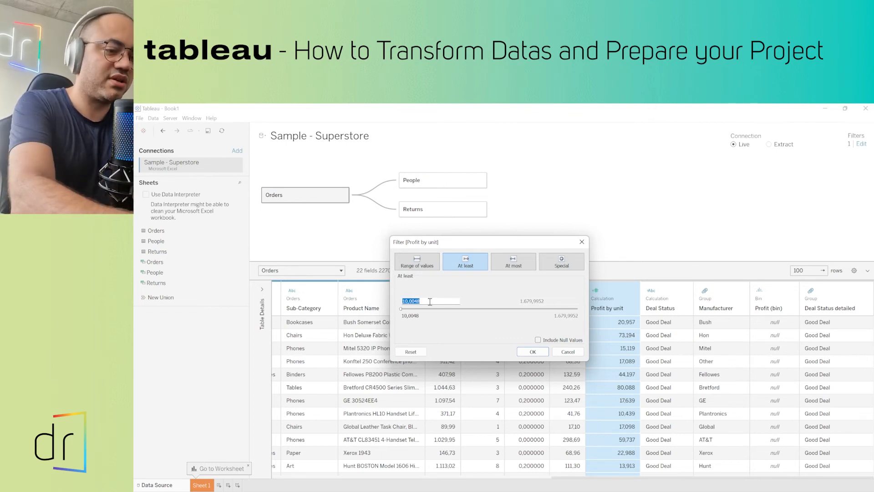
type("50")
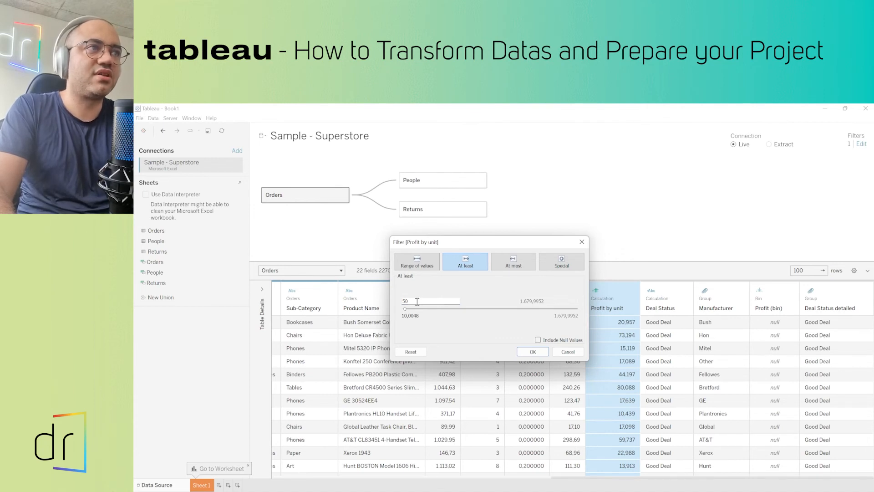
left_click(525, 356)
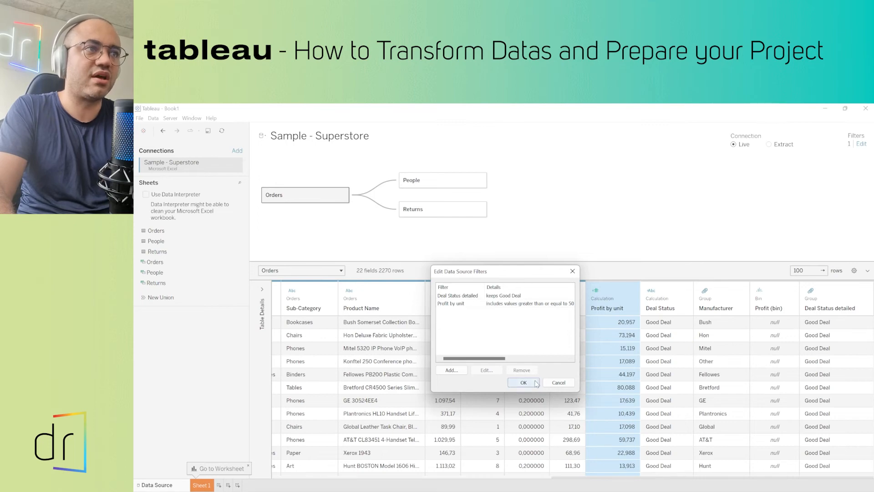
left_click(524, 382)
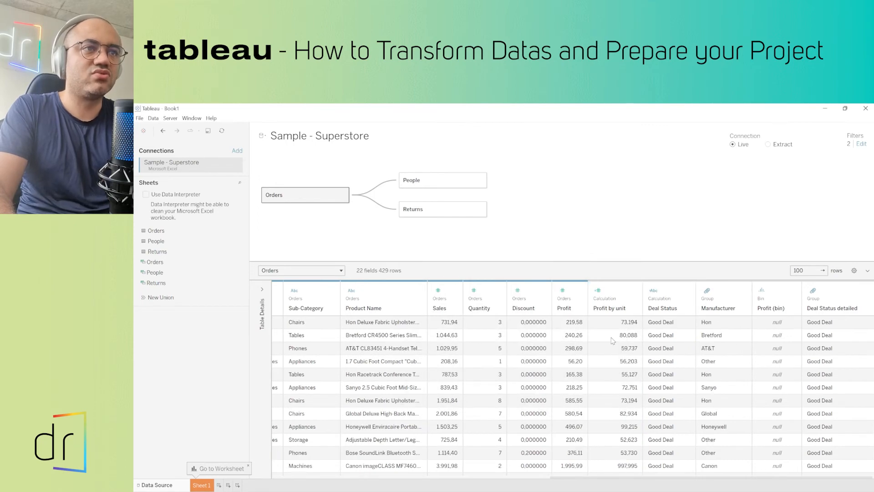
scroll(614, 346, "down", 8)
scroll(617, 350, "up", 5)
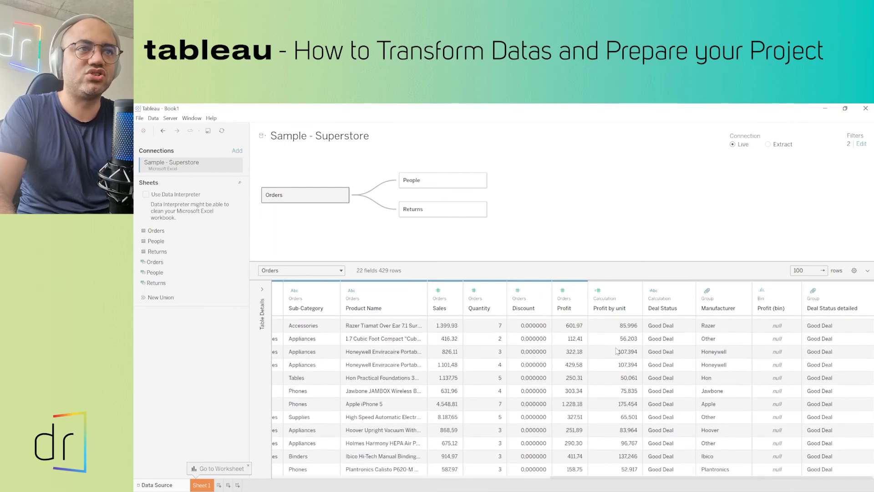
scroll(622, 403, "up", 5)
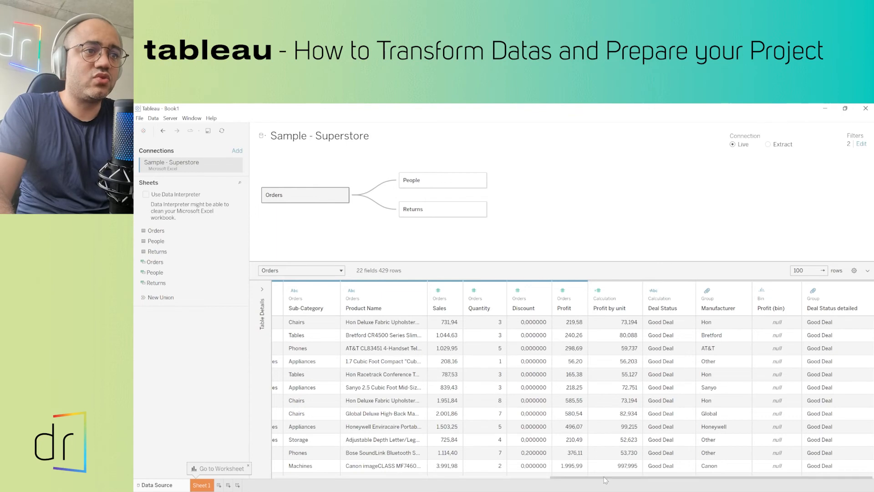
Add a third data source filter on the Order Date field, using the Relative Date filter type
left_click_drag(605, 478, 328, 479)
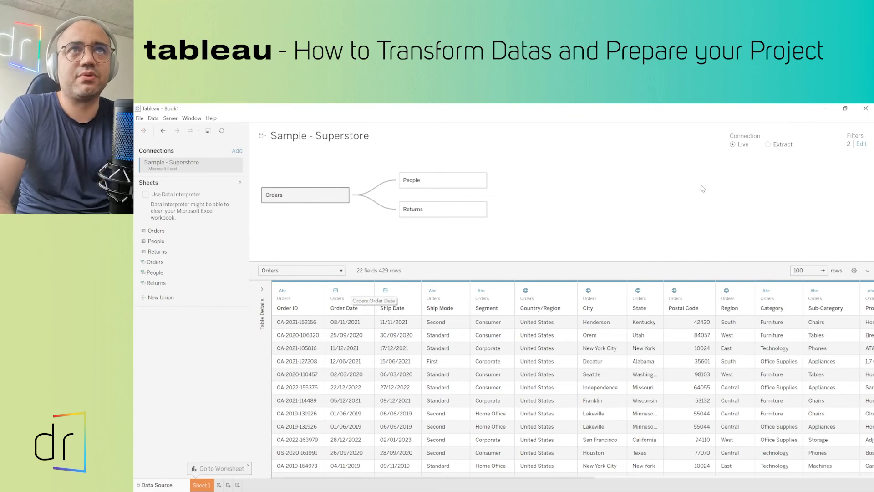
left_click(861, 147)
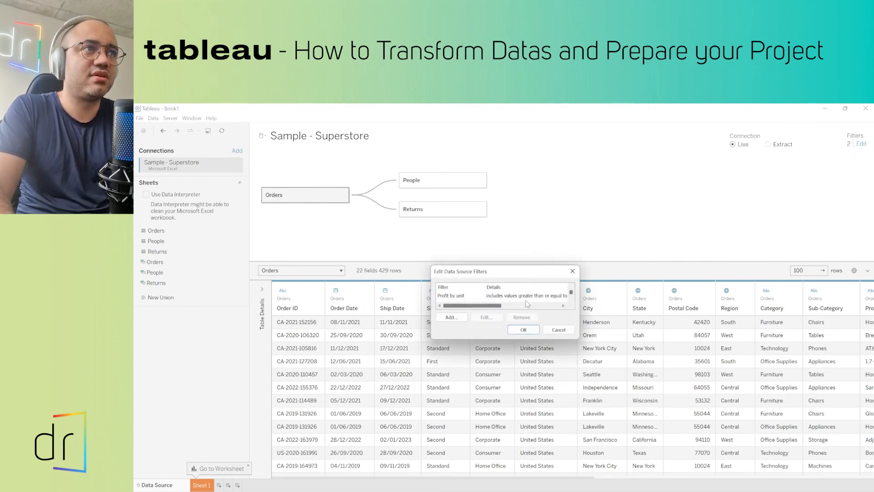
left_click_drag(533, 266, 534, 201)
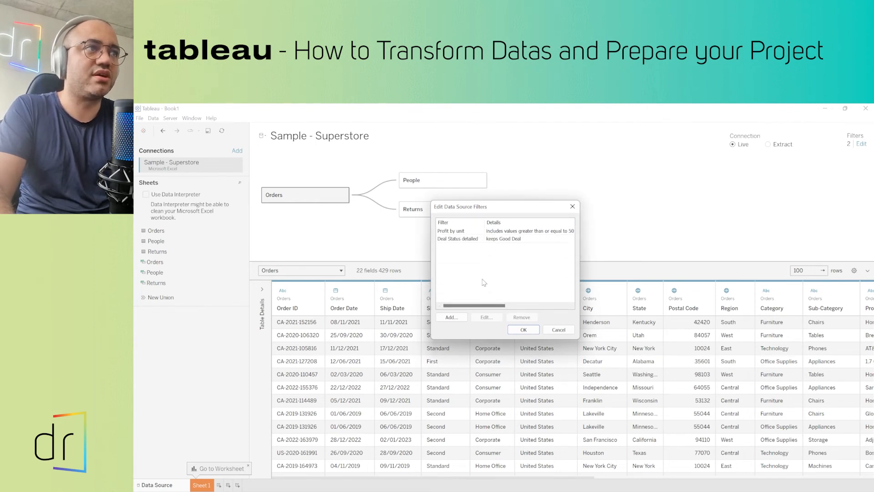
left_click(451, 318)
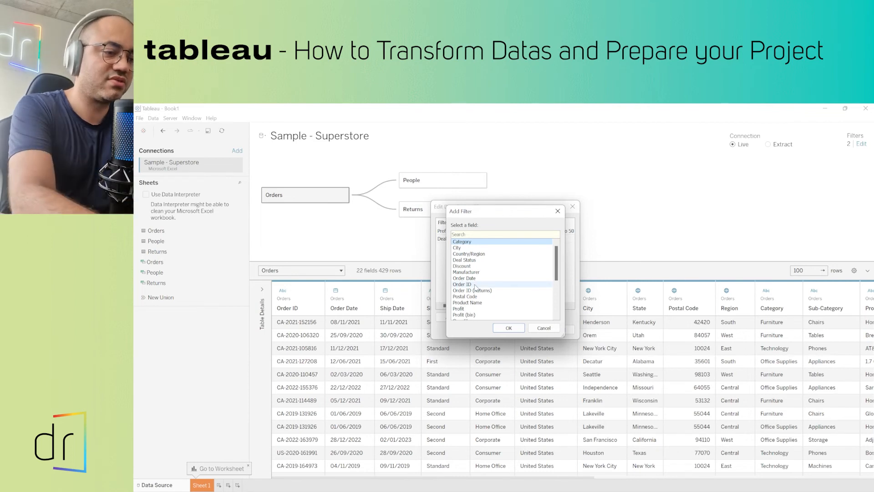
type("order")
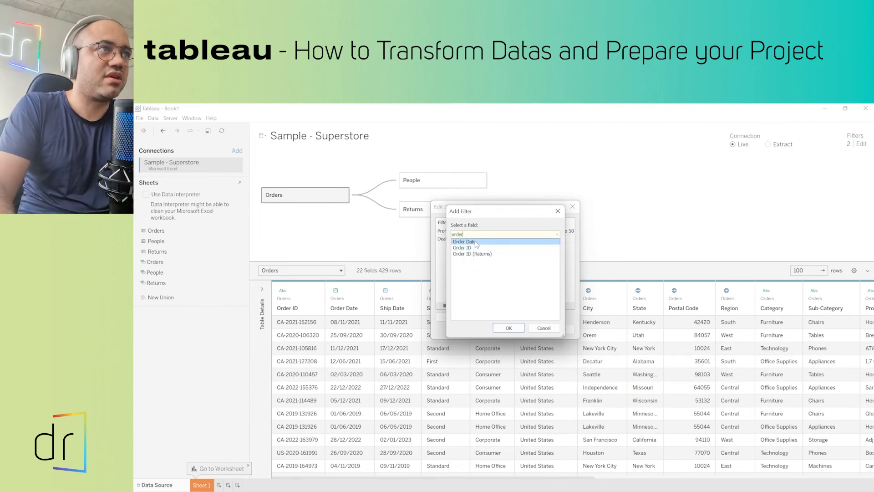
left_click(509, 328)
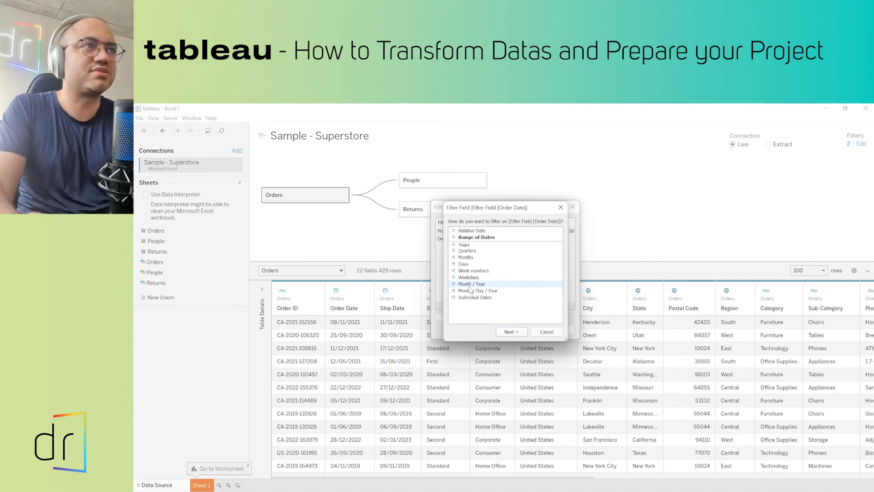
left_click(477, 231)
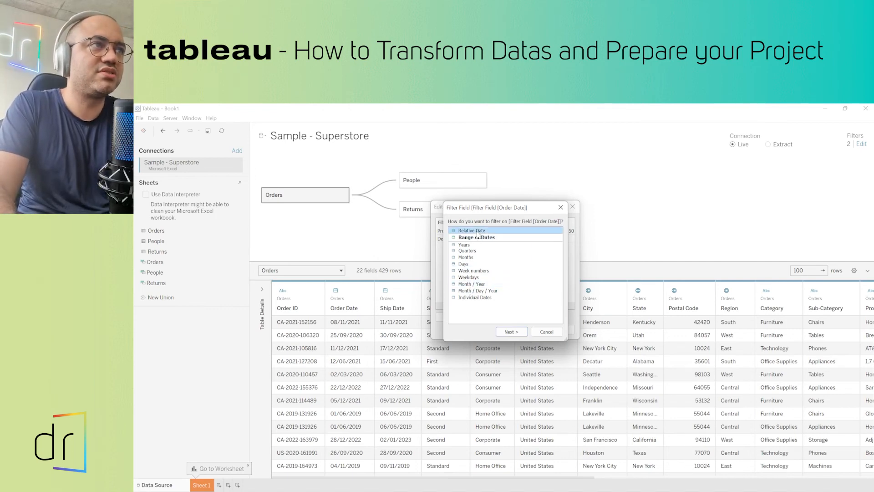
left_click(506, 332)
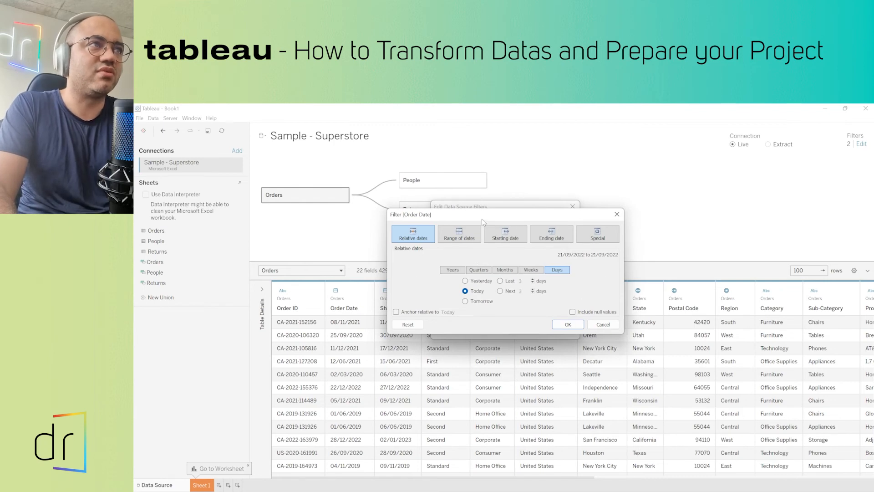
Examine the relative date options for years, quarters, months, weeks and days in the Order Date filter
left_click_drag(482, 219, 484, 211)
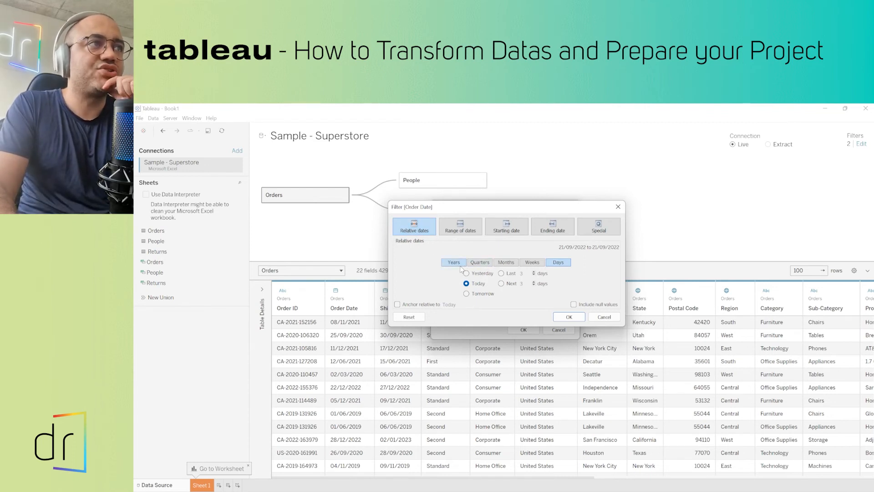
left_click(478, 263)
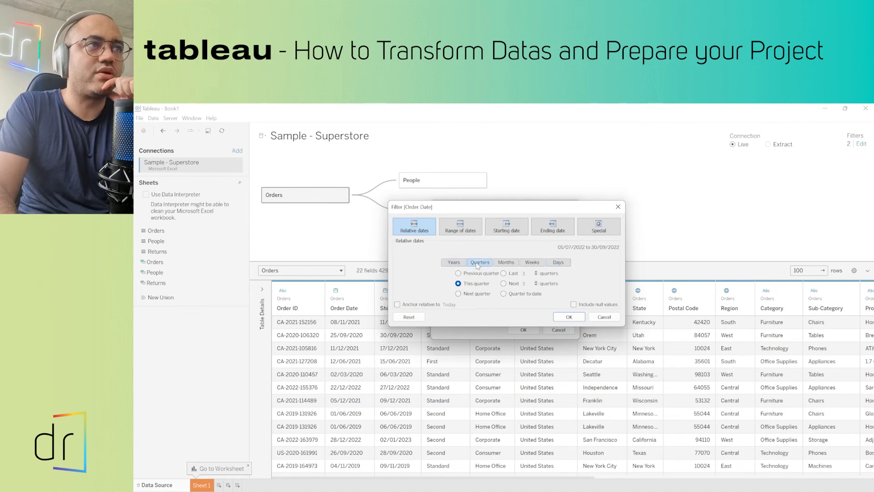
left_click(502, 264)
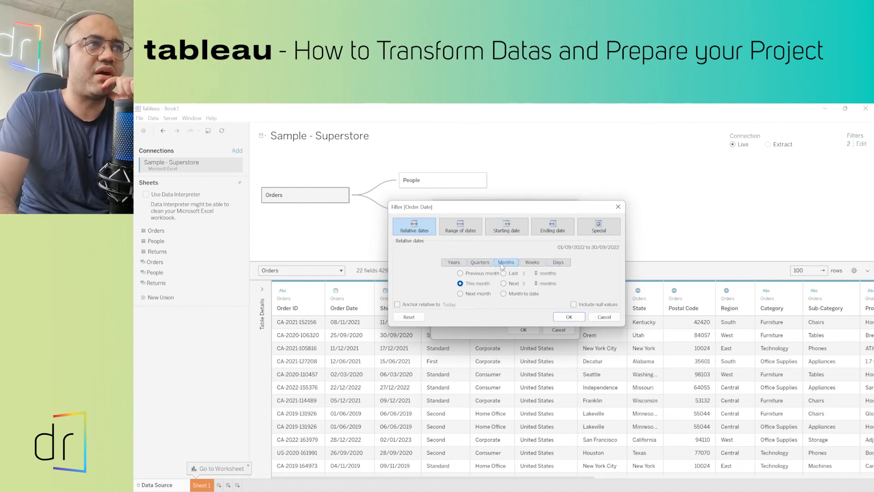
left_click(528, 264)
left_click(554, 267)
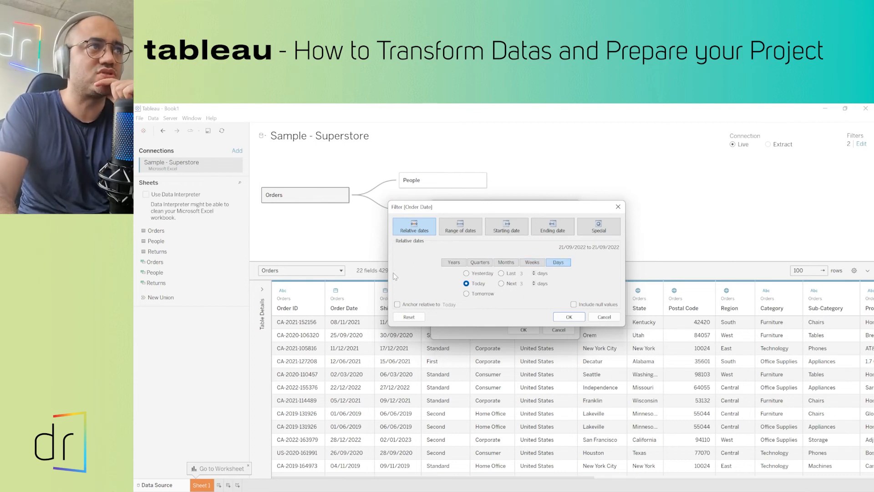
left_click(446, 266)
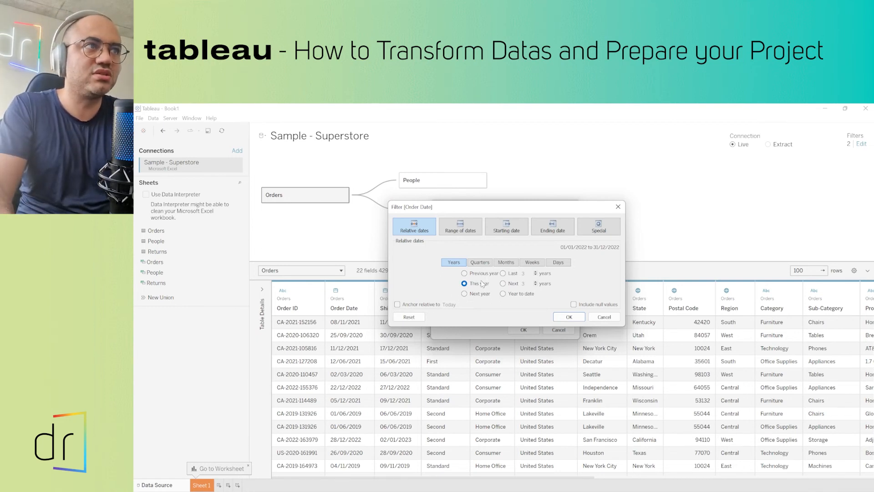
left_click(481, 263)
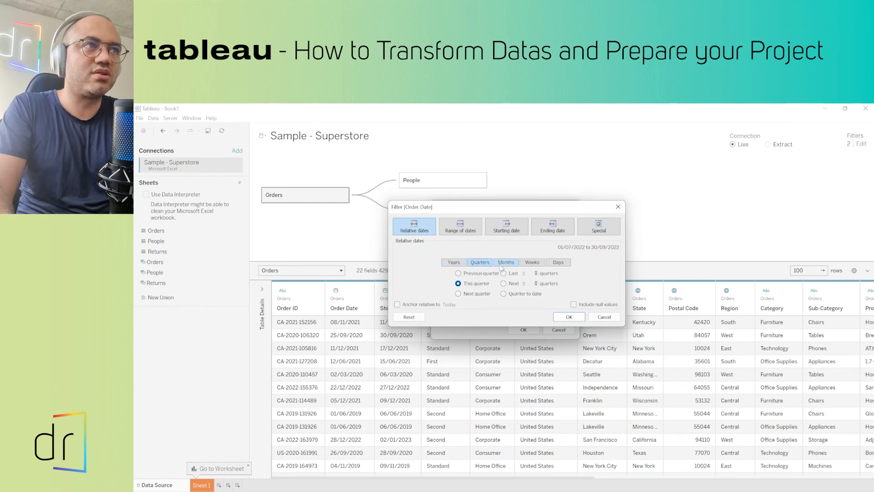
left_click(506, 263)
left_click(531, 263)
left_click(551, 264)
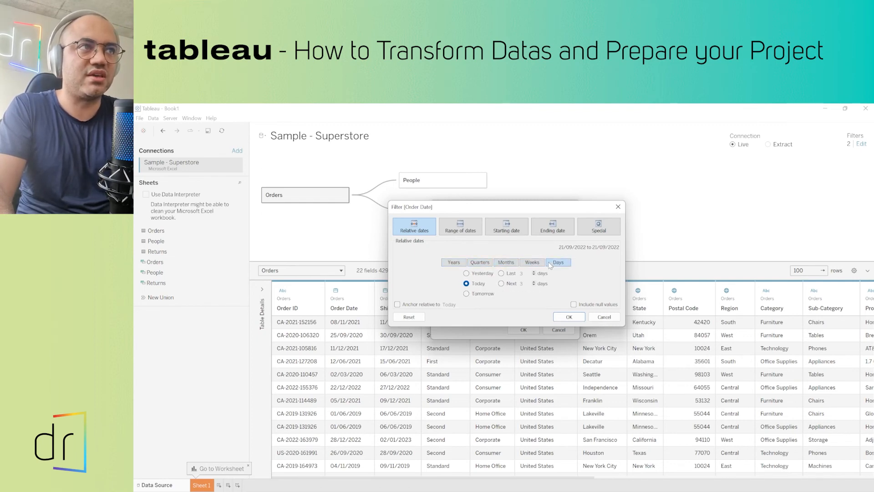
Set the Order Date filter to This year, apply it to the data source, and look through the filtered rows
left_click(456, 266)
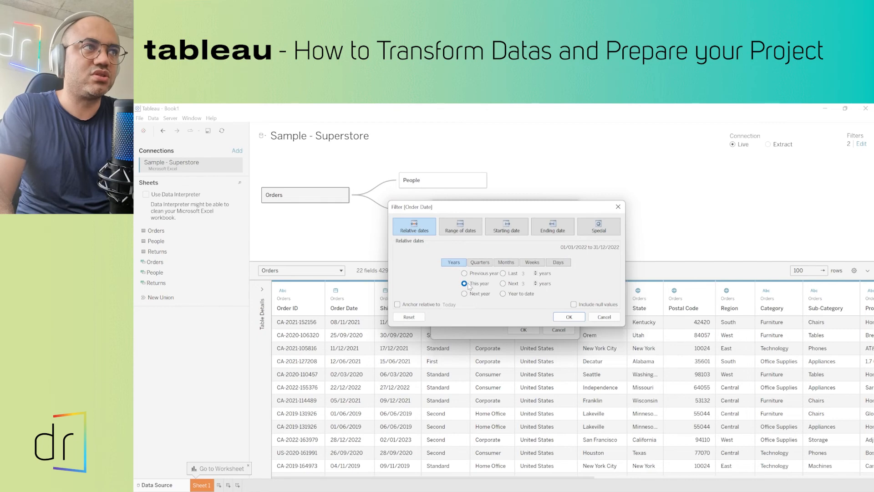
left_click(569, 317)
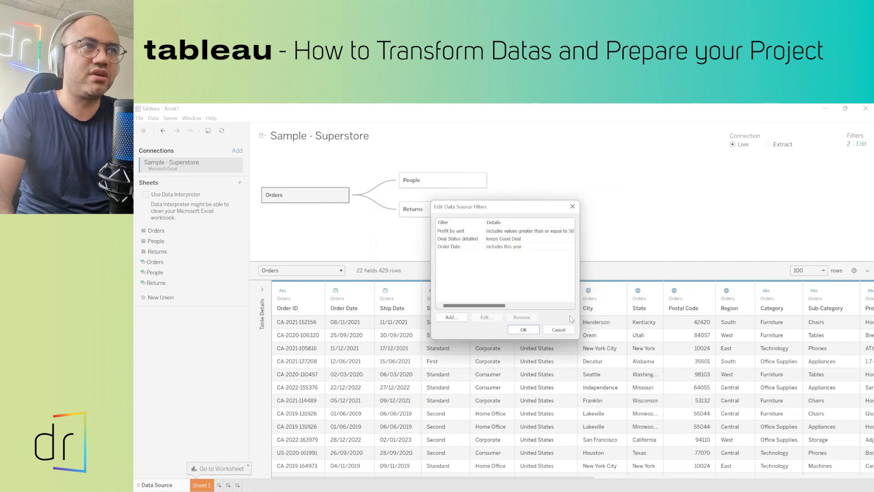
left_click(479, 232)
left_click(479, 237)
left_click(479, 245)
left_click(480, 236)
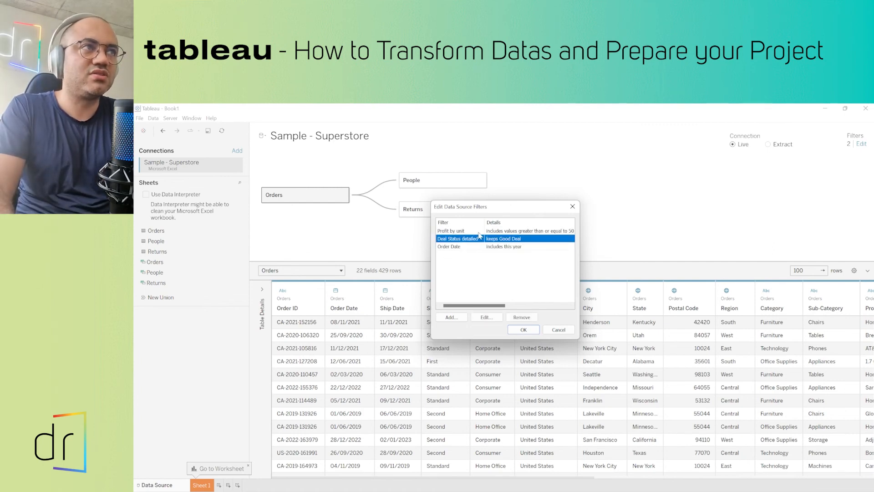
left_click(479, 231)
left_click(480, 237)
left_click(480, 247)
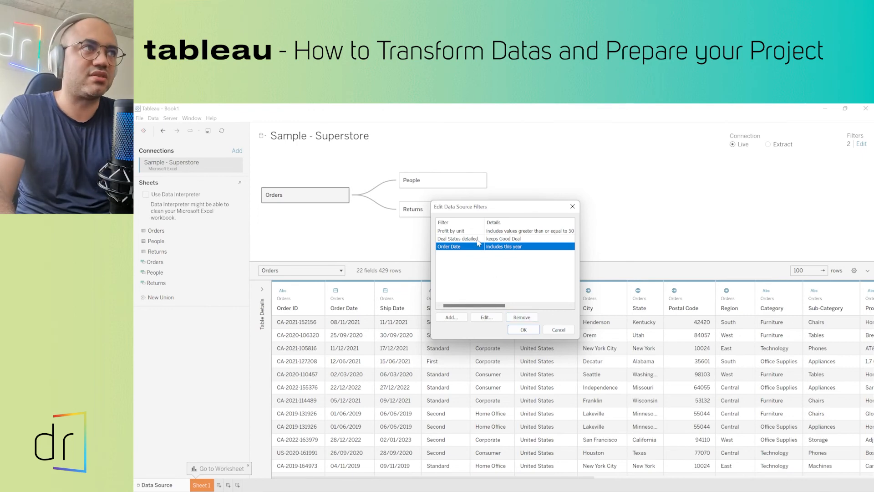
left_click(517, 332)
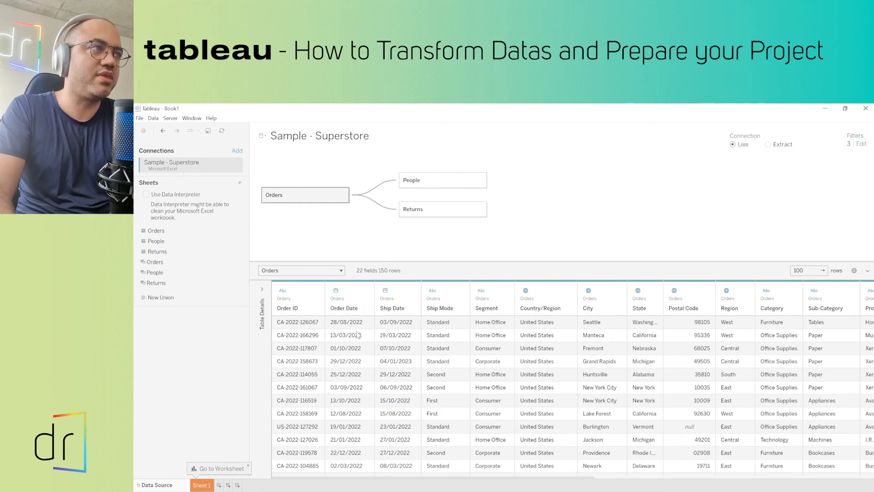
scroll(358, 336, "down", 5)
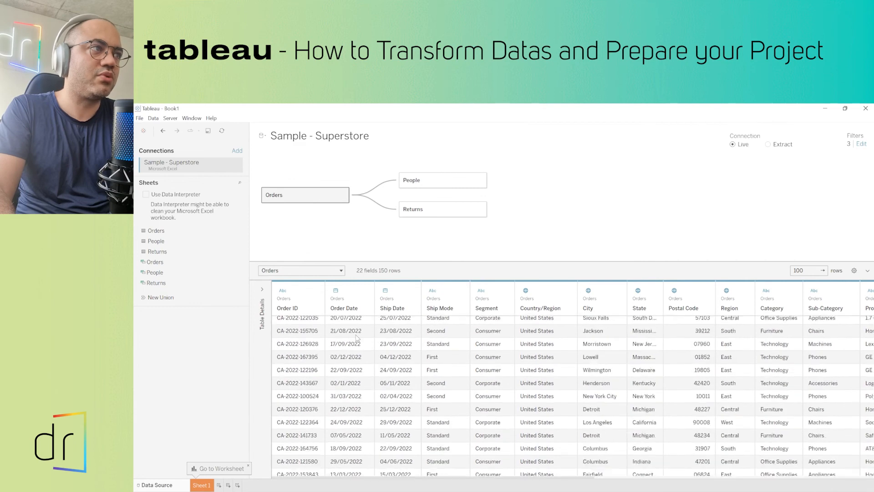
scroll(358, 338, "down", 5)
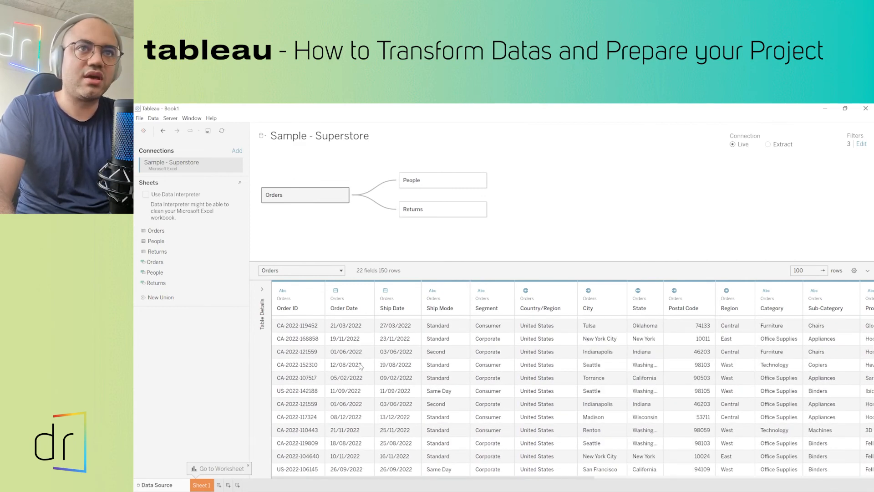
scroll(359, 363, "down", 6)
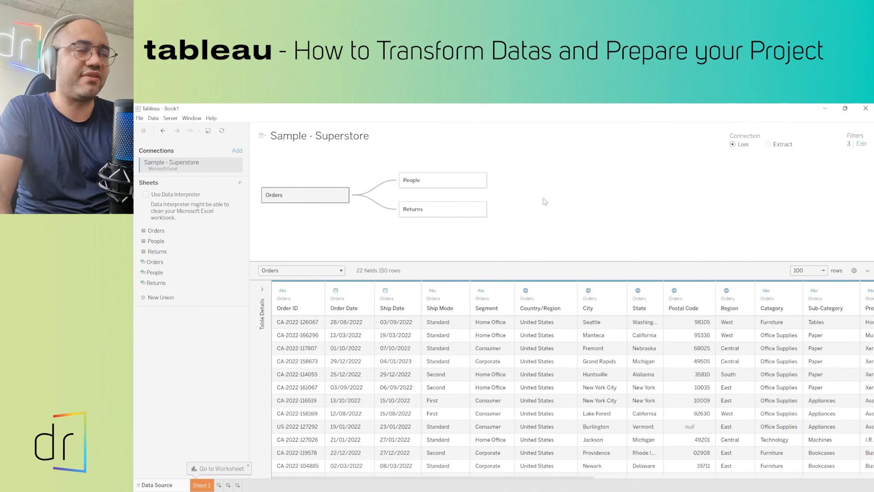
left_click(140, 120)
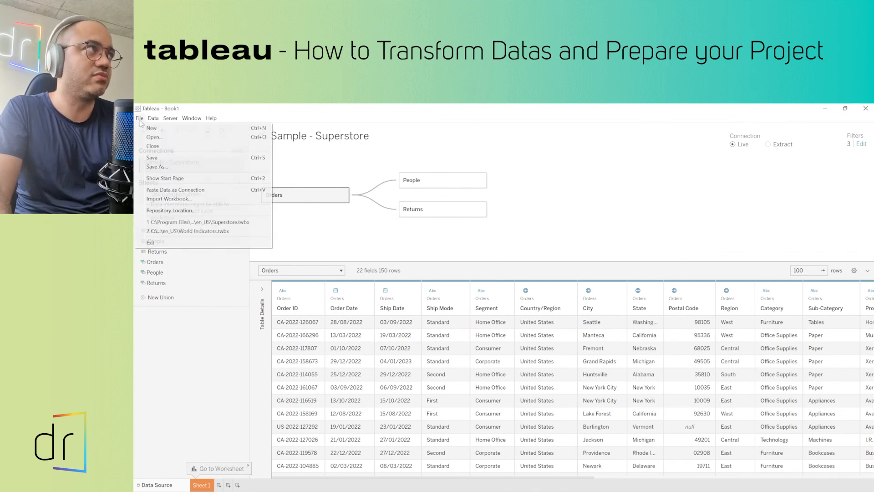
left_click(154, 167)
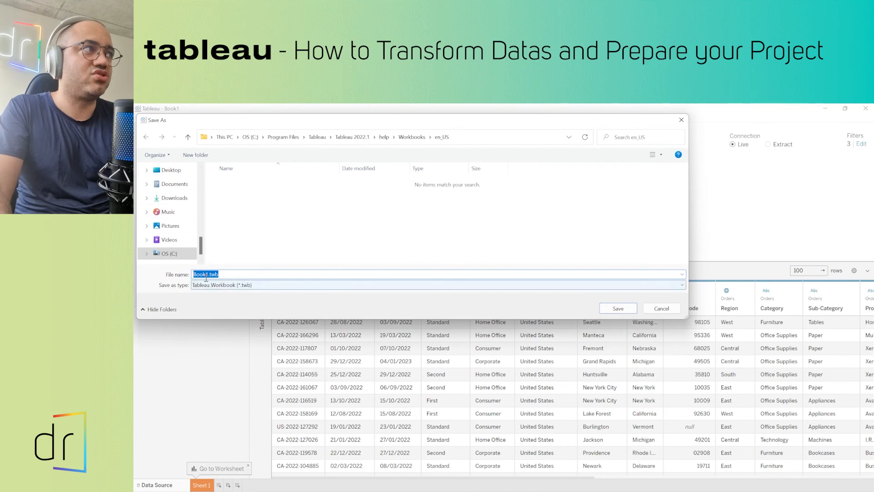
mouse_move(200, 246)
left_mouse_down()
mouse_move(204, 208)
mouse_move(203, 246)
left_mouse_up()
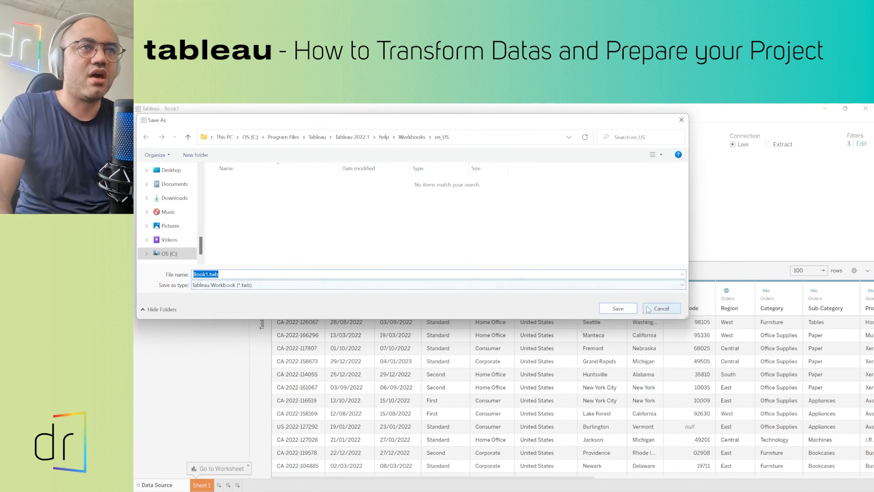
left_click(662, 308)
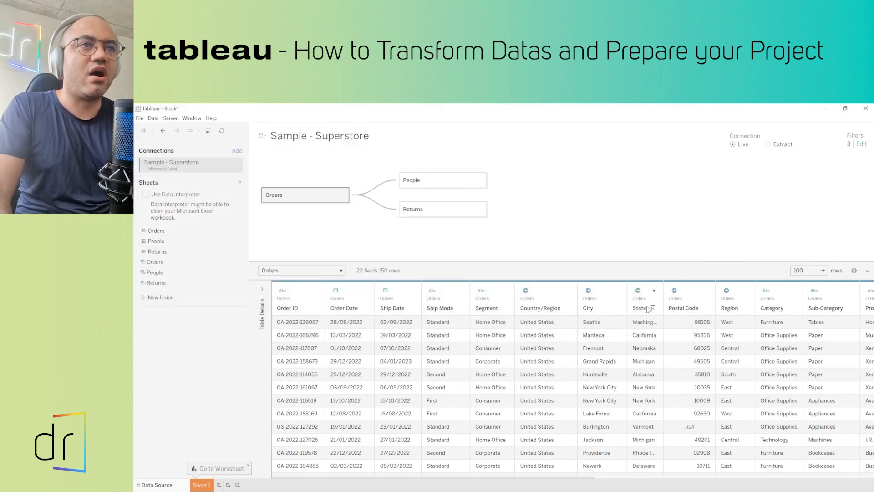
Switch the Sample - Superstore connection to Extract
left_click(768, 145)
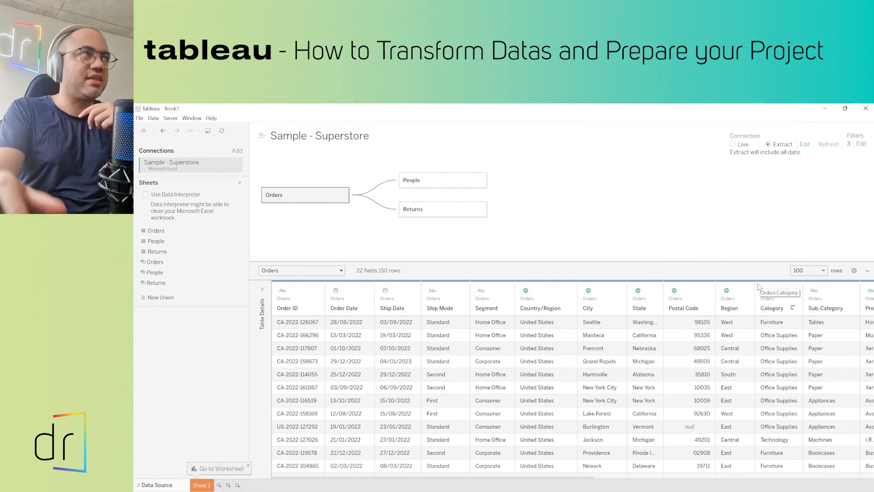
left_click(140, 118)
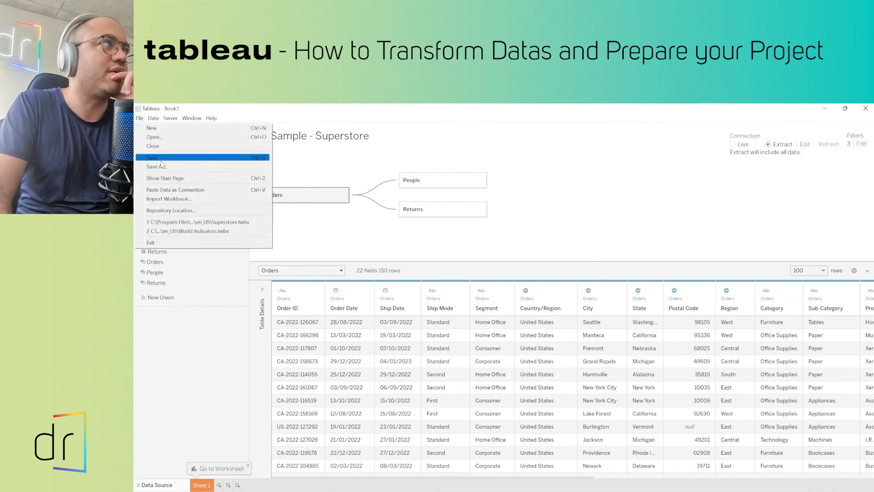
left_click(157, 167)
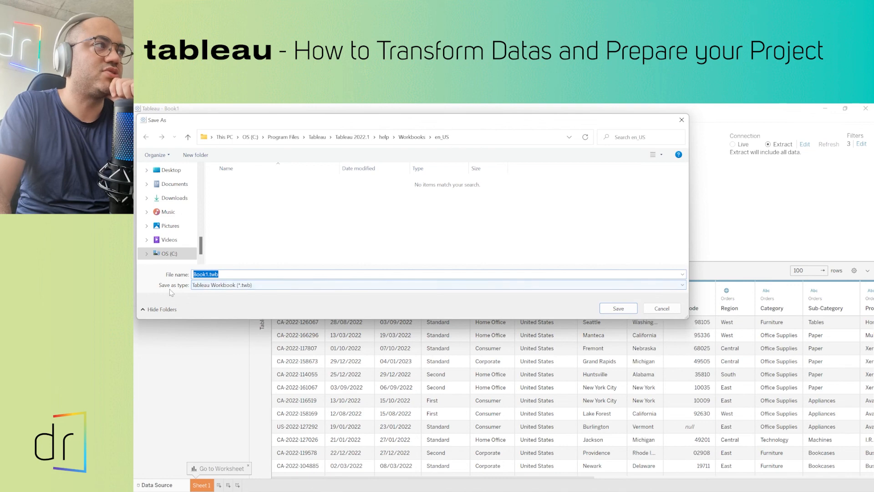
left_click(235, 286)
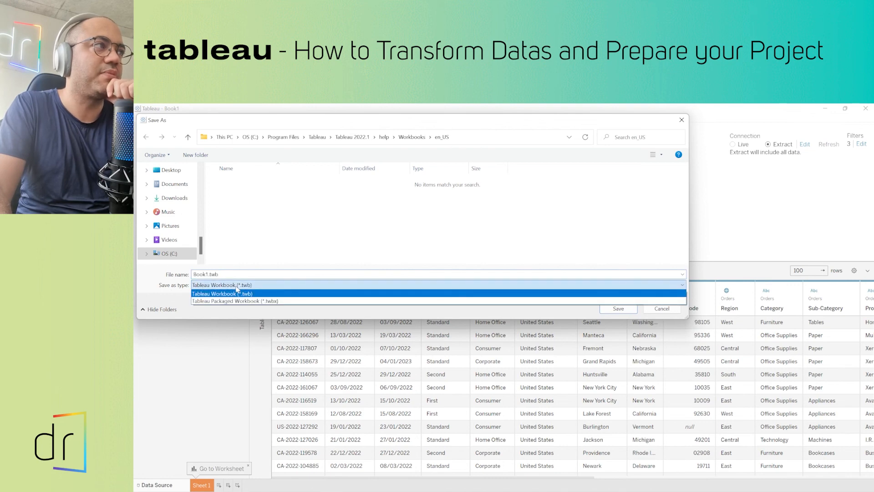
left_click(279, 302)
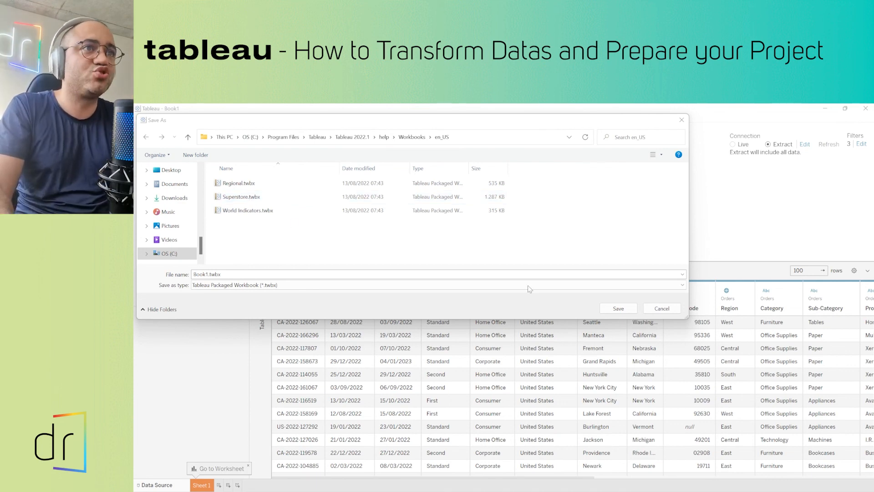
left_click(662, 308)
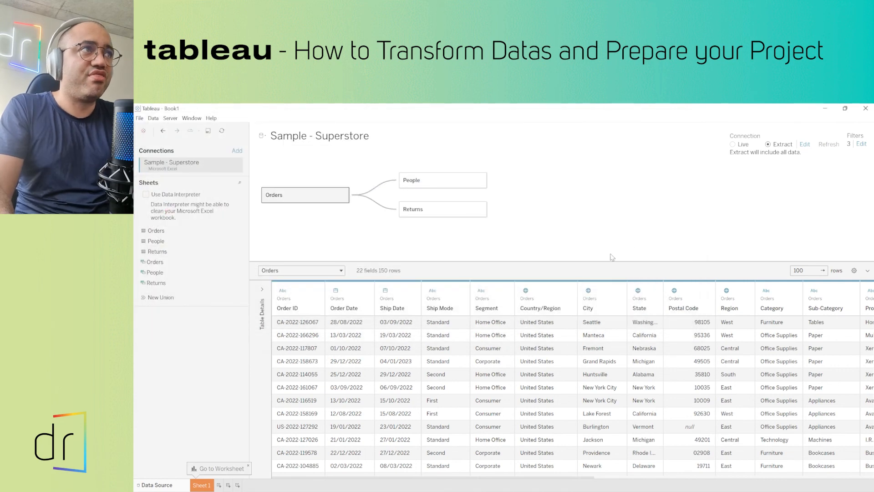